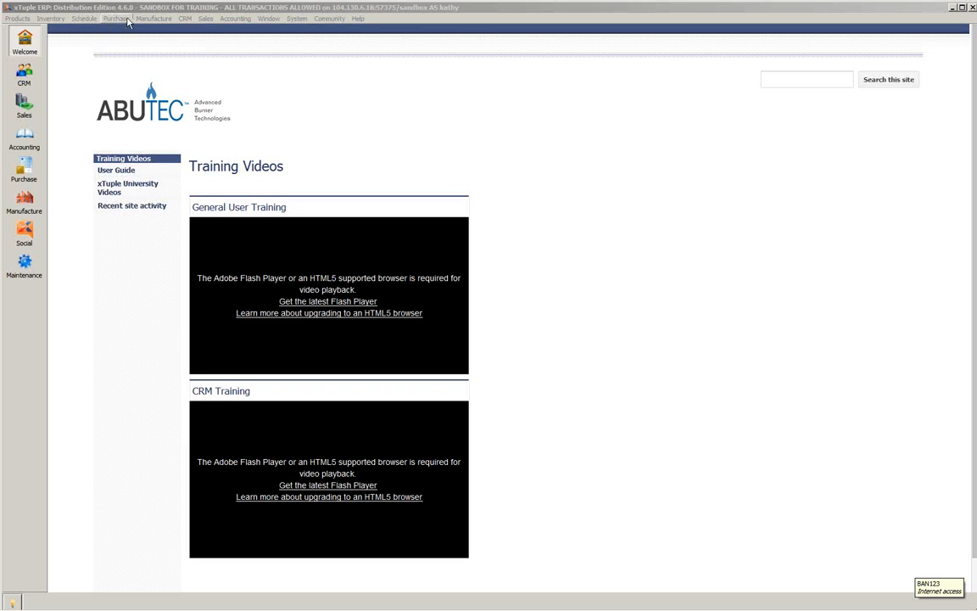
# - Start a new vendor record and set its vendor type to NORMAL-Normal Vendor
pyautogui.click(117, 19)
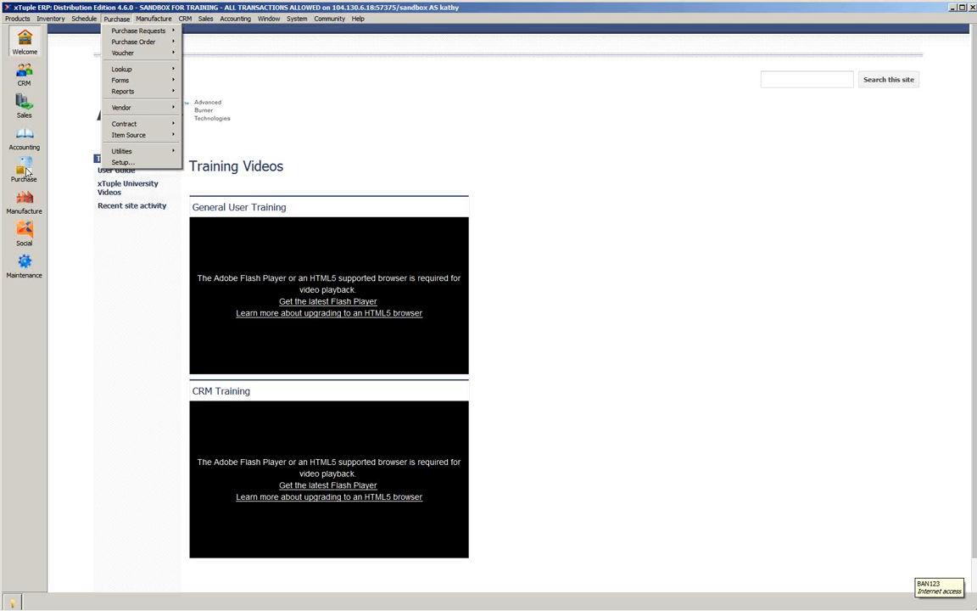
pyautogui.moveTo(132, 36)
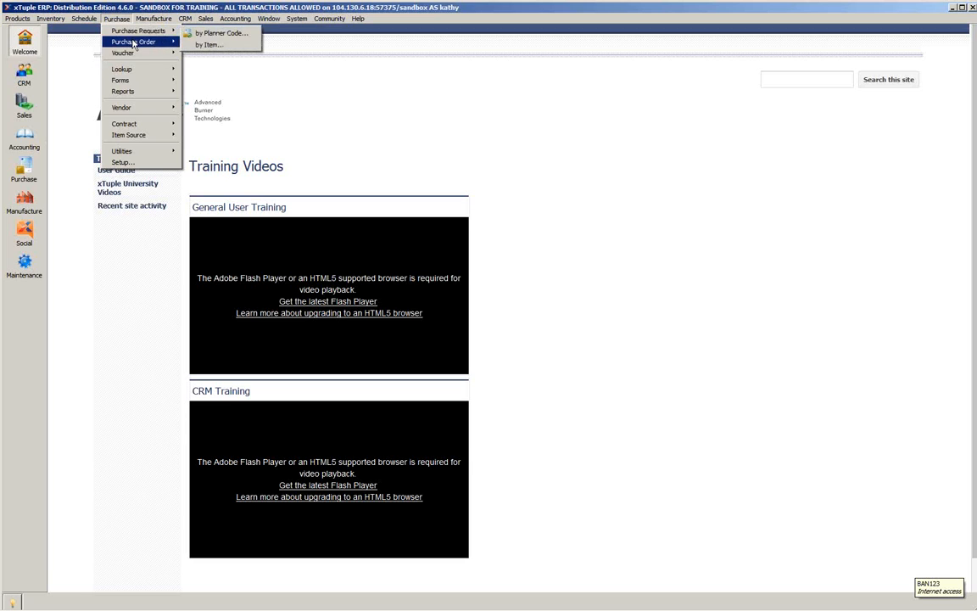
pyautogui.moveTo(141, 110)
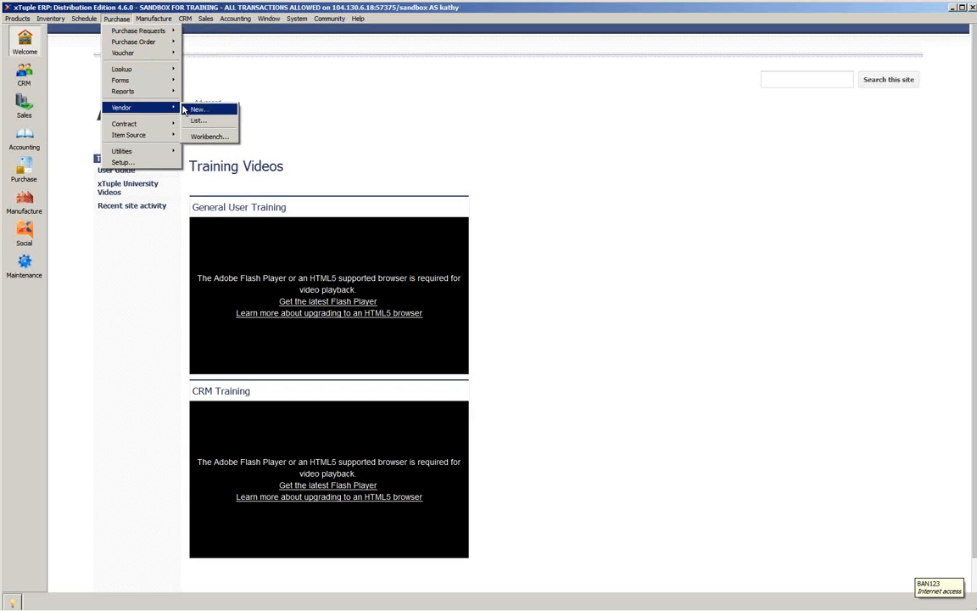
pyautogui.click(200, 110)
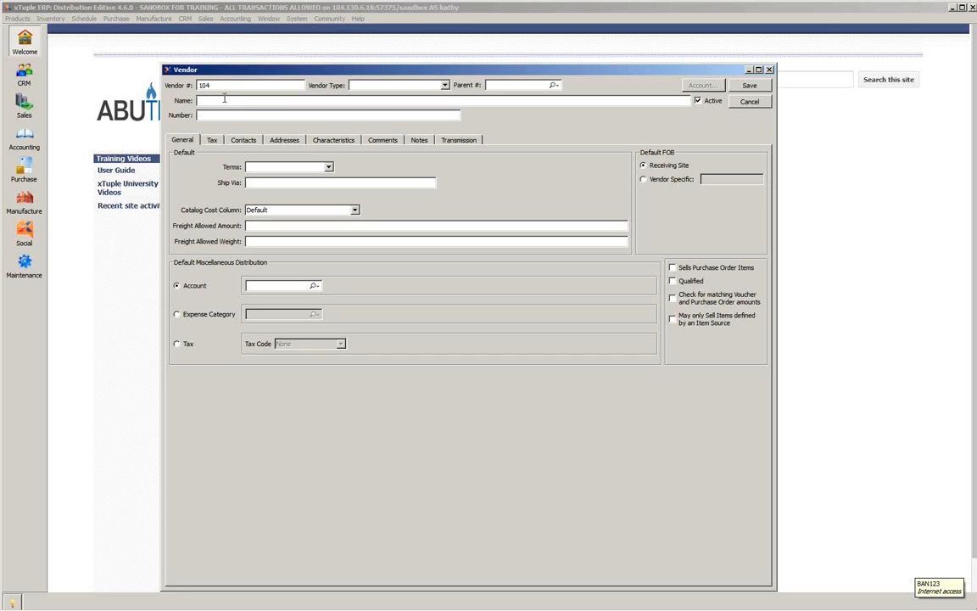
pyautogui.click(444, 86)
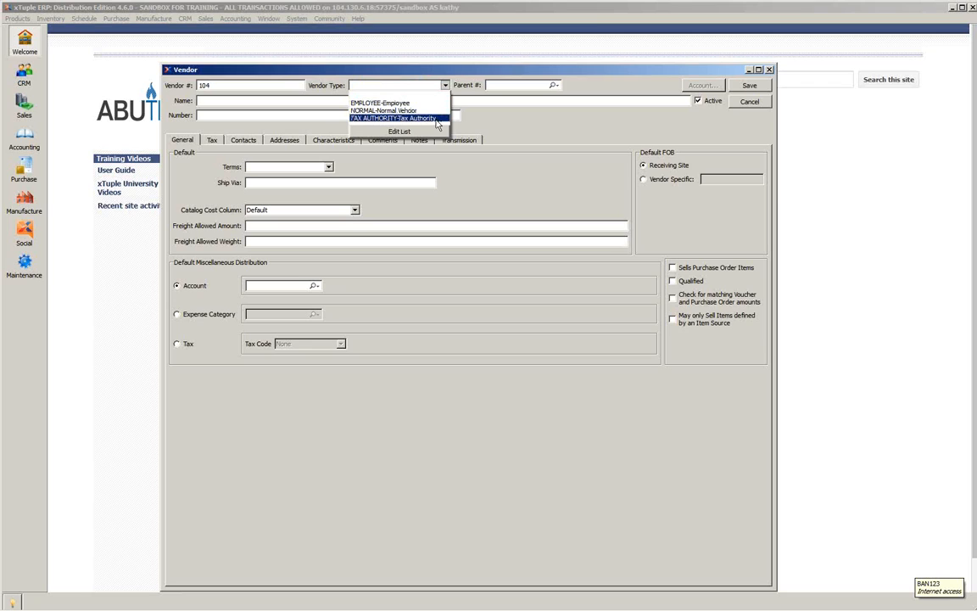
pyautogui.click(419, 111)
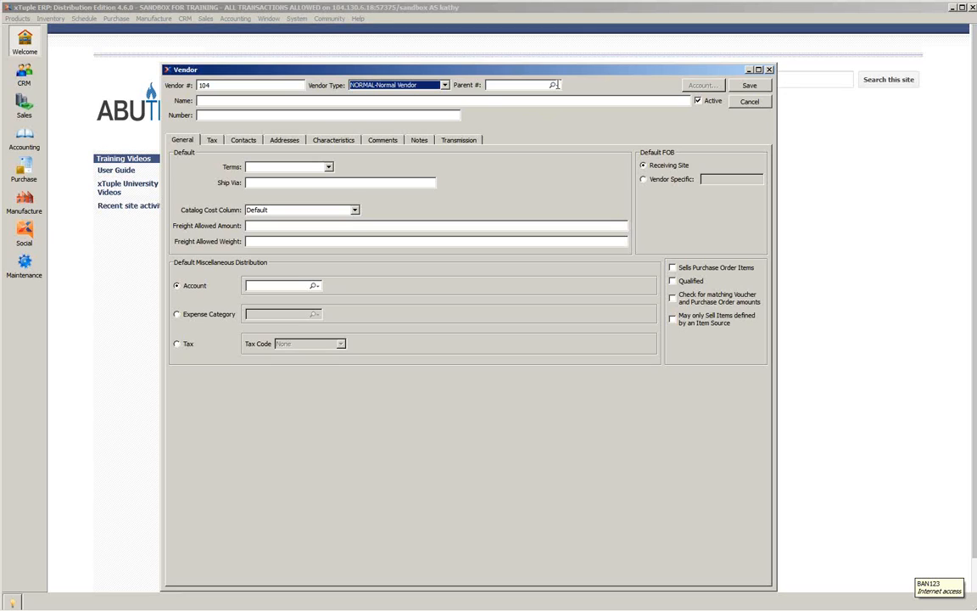
# - Look at the vendor search for the parent number and close it without selecting a vendor
pyautogui.click(557, 85)
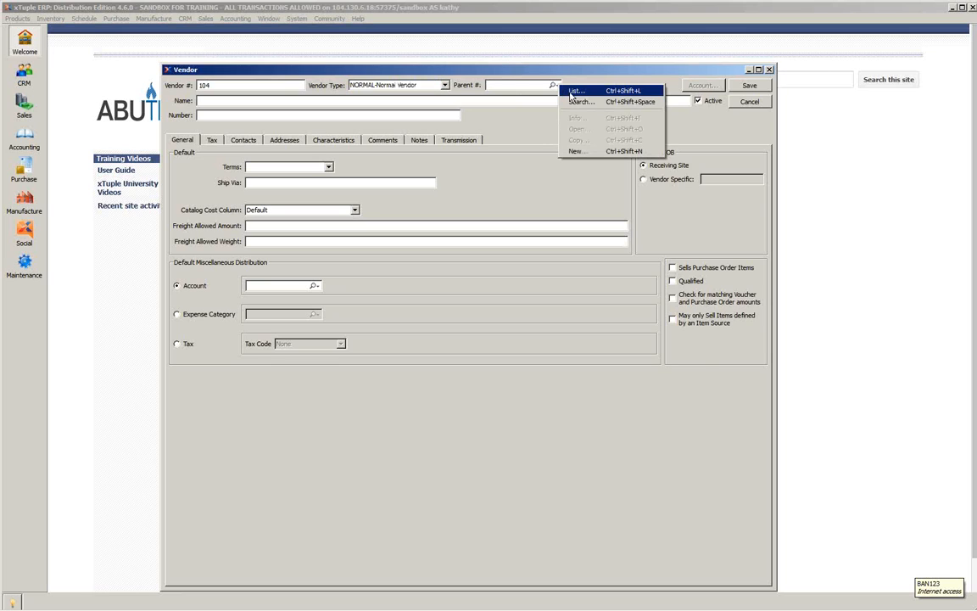
pyautogui.click(582, 101)
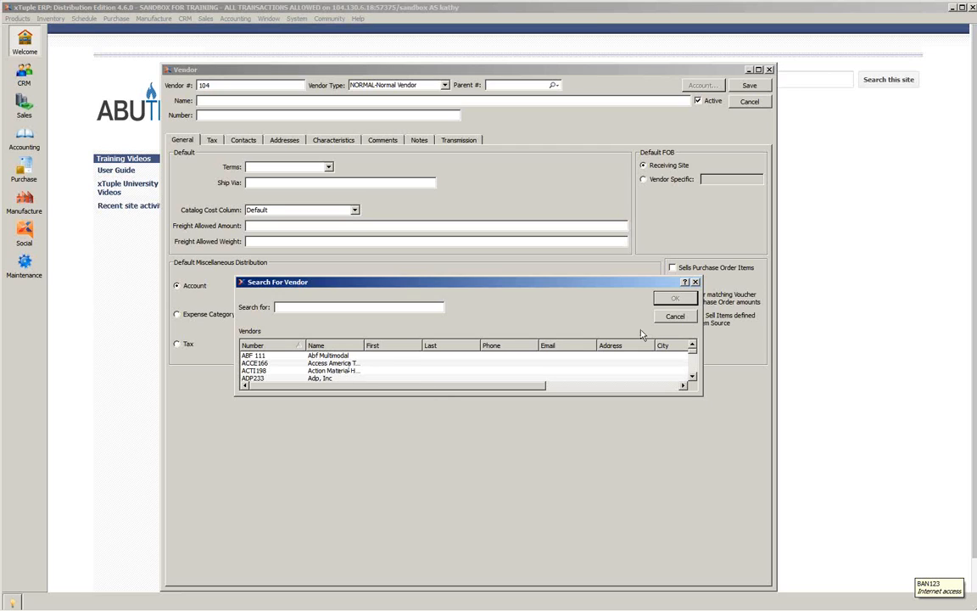
pyautogui.click(667, 319)
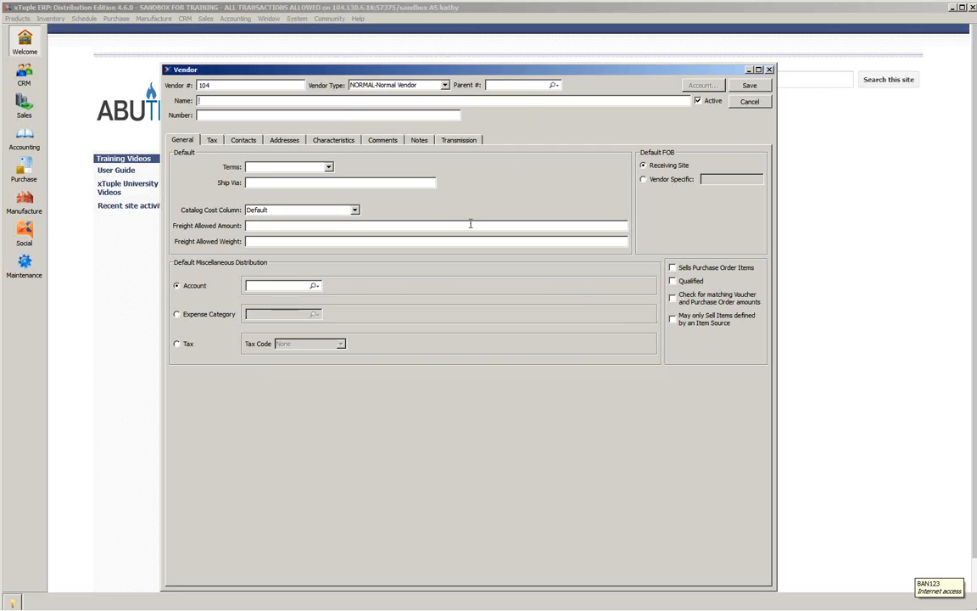
# - Fill in the vendor name ABC Company, with default terms NET30-Net 30 Days and UPS as the shipping method
pyautogui.write('ABC Company')
pyautogui.click(326, 168)
pyautogui.click(328, 168)
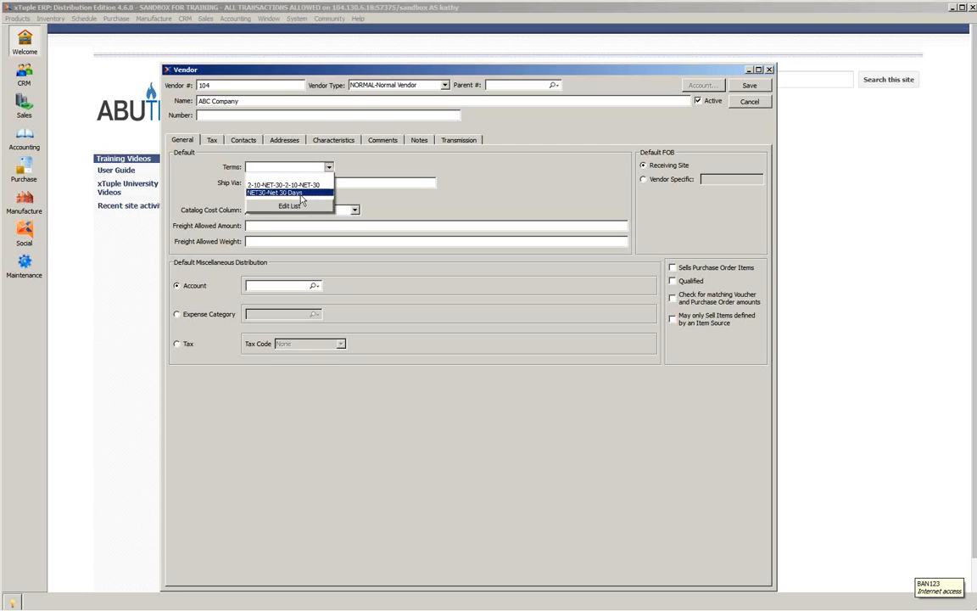
pyautogui.click(301, 193)
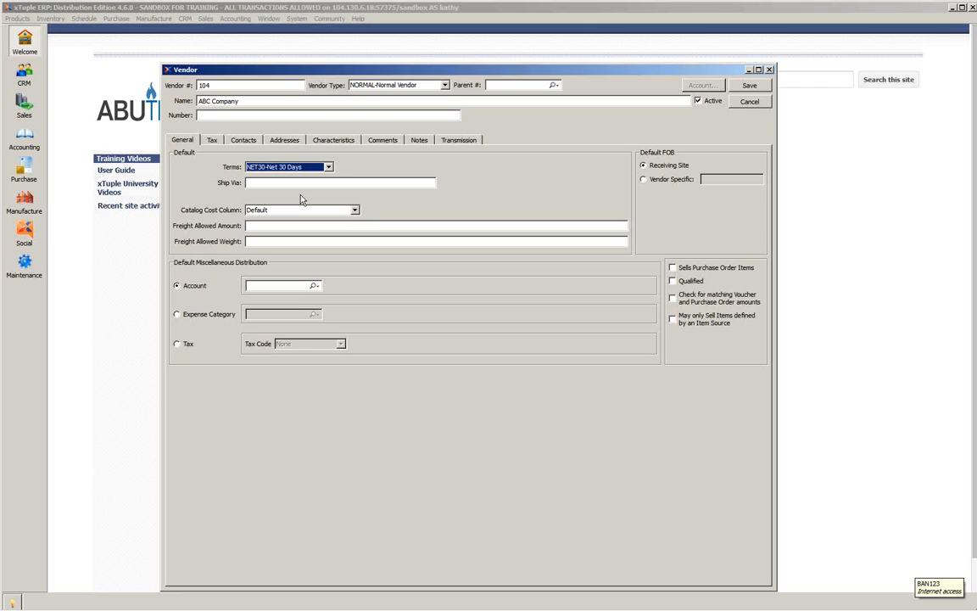
pyautogui.click(300, 181)
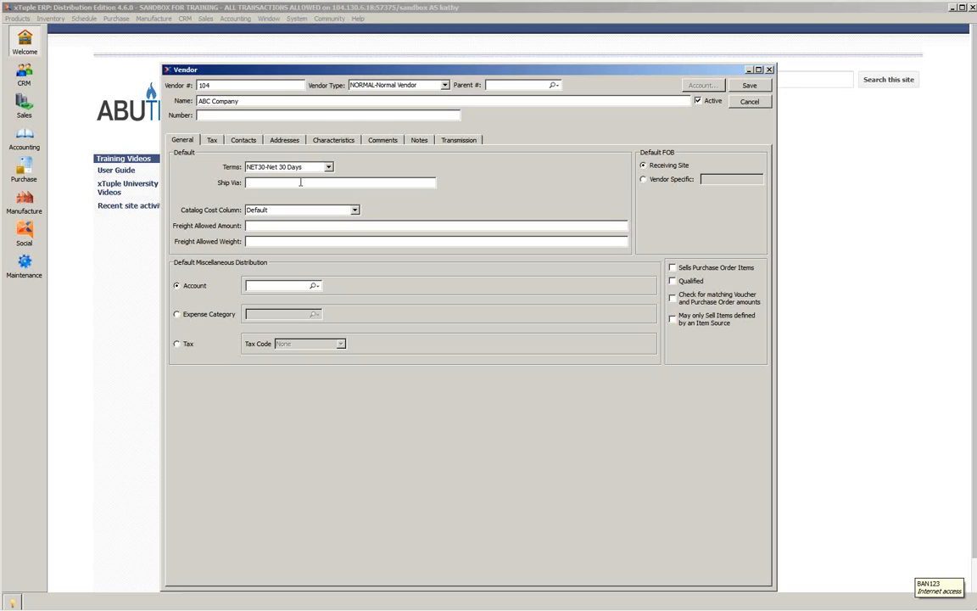
pyautogui.write('UPS')
# - Set the vendor's default miscellaneous distribution to the expense category SUPPLIES_OFFICE
pyautogui.click(177, 315)
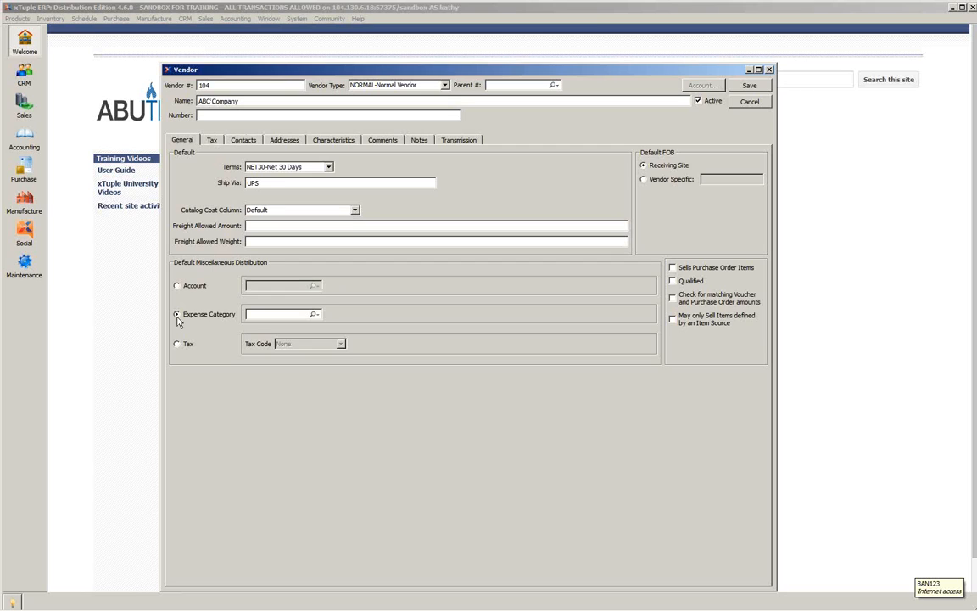
pyautogui.click(315, 314)
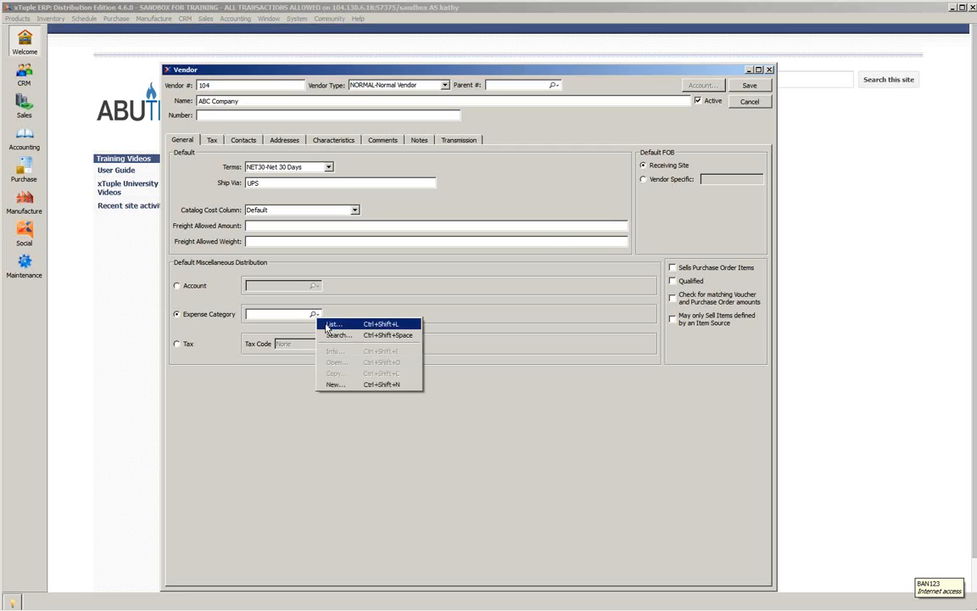
pyautogui.click(326, 328)
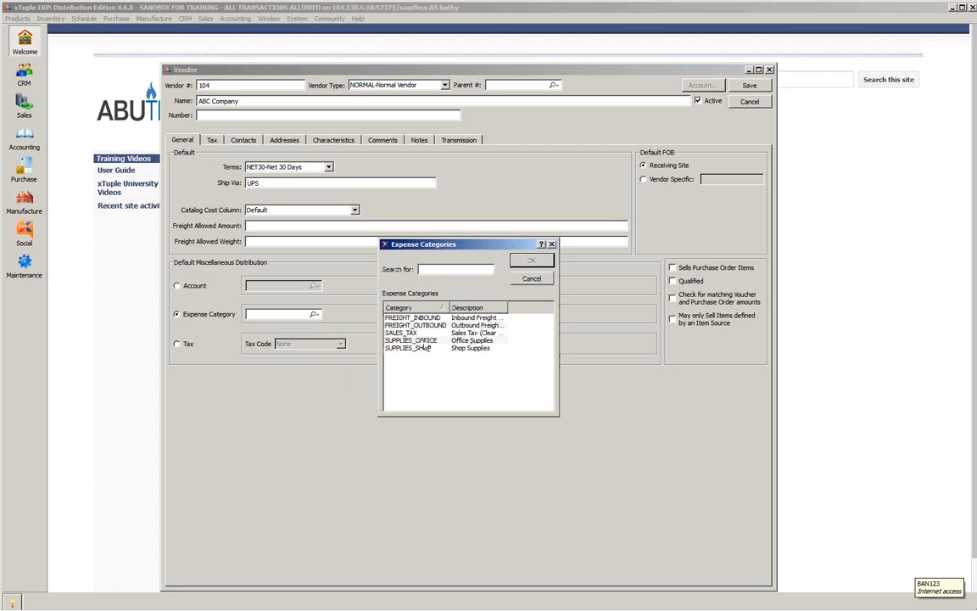
pyautogui.click(414, 340)
pyautogui.click(531, 260)
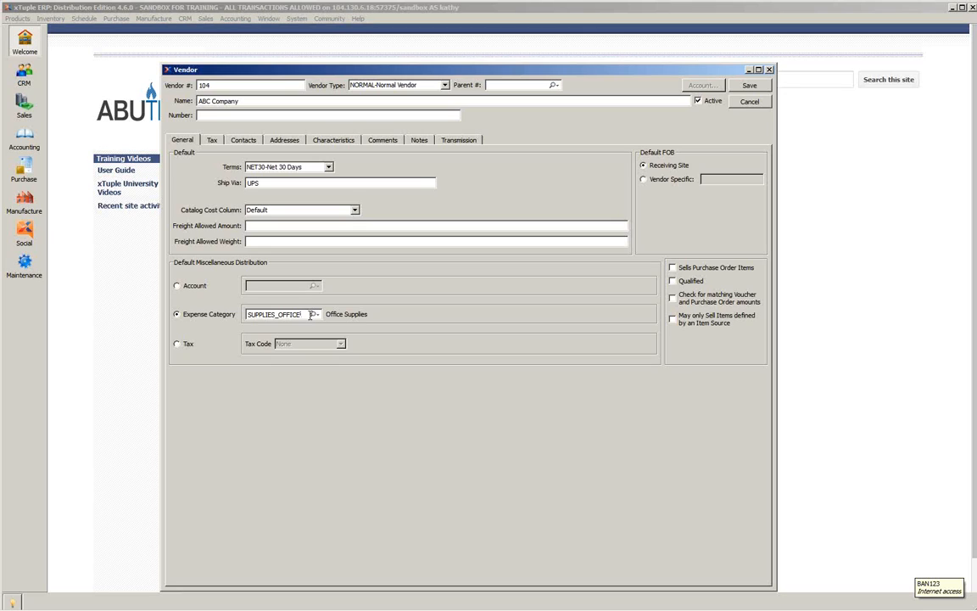
# - Switch the default miscellaneous distribution to Account, and then to Tax
pyautogui.click(177, 287)
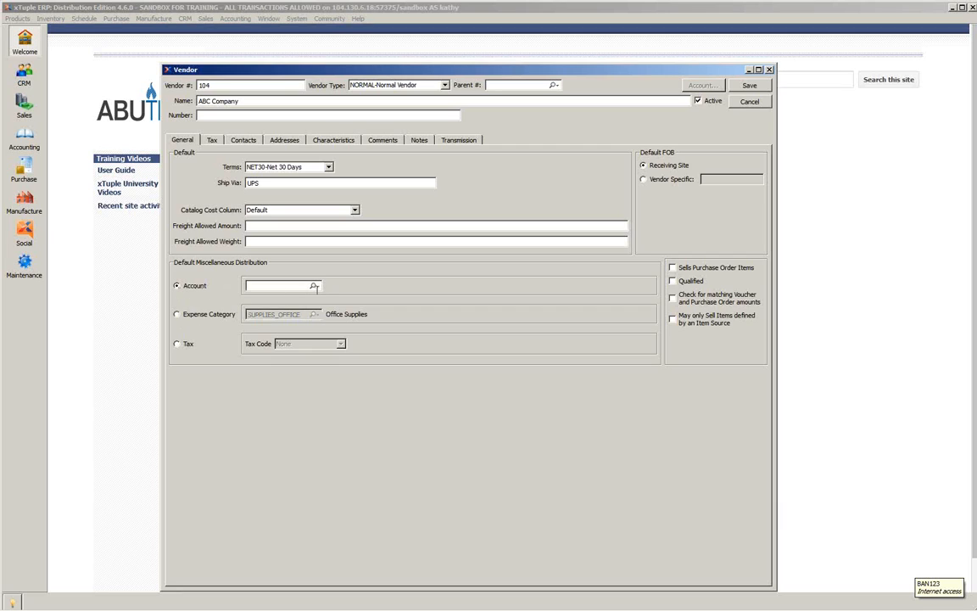
pyautogui.click(177, 344)
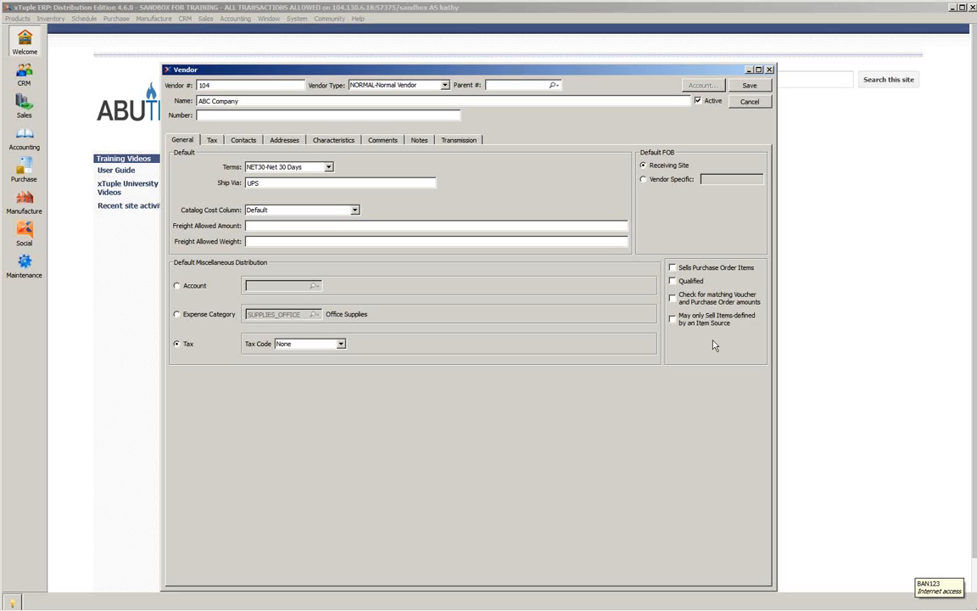
# - Review the default tax zone choices in the vendor's tax settings, keeping None
pyautogui.click(211, 142)
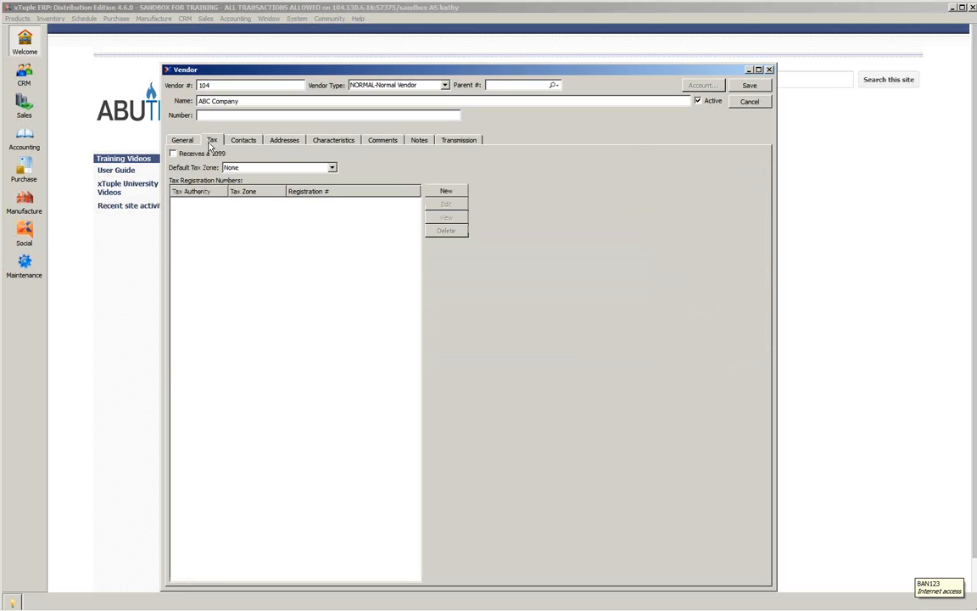
pyautogui.click(332, 168)
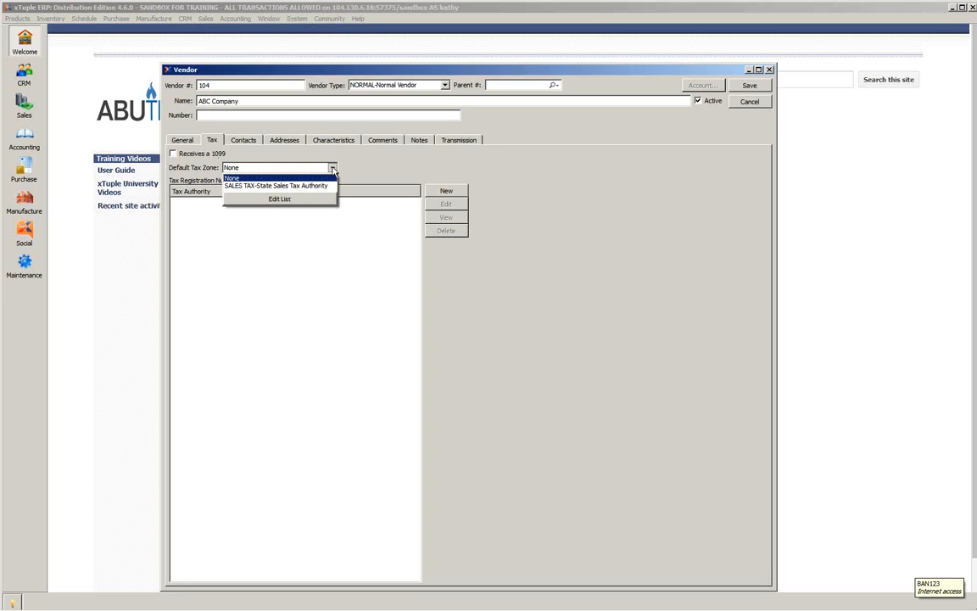
pyautogui.click(333, 171)
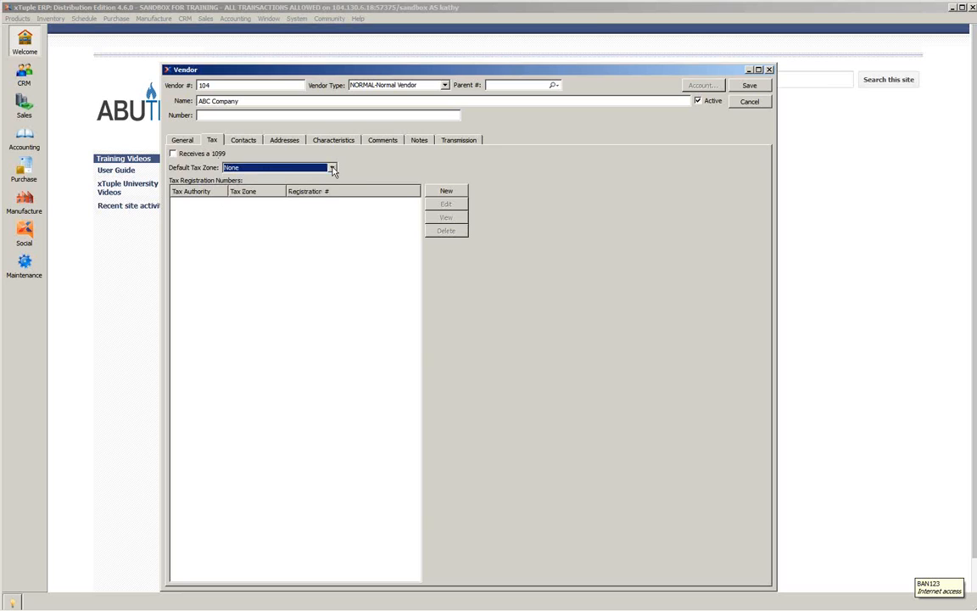
# - Examine the list of existing contacts available for Contact 1, enlarging it, and close it without selecting anyone
pyautogui.click(242, 140)
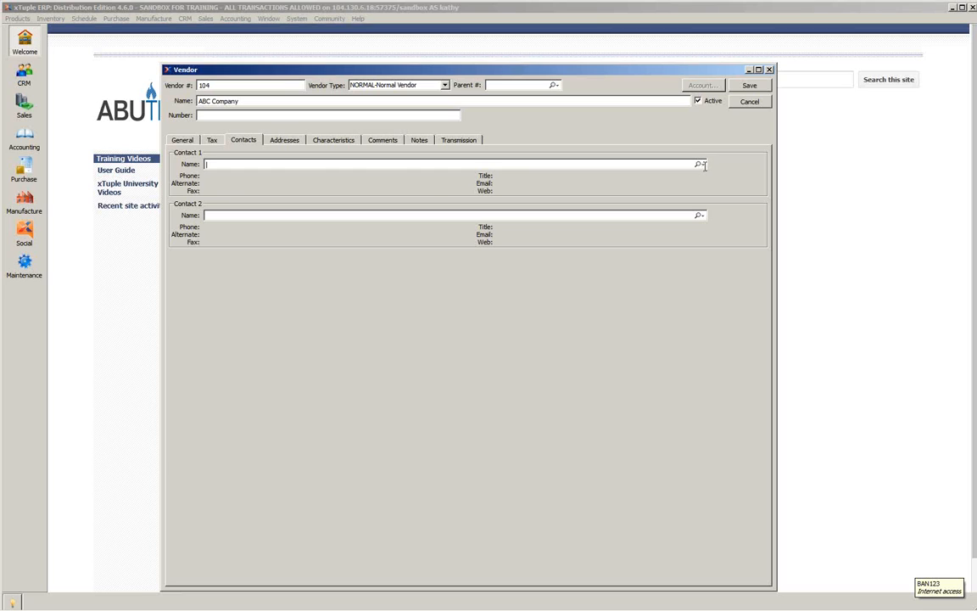
pyautogui.click(699, 163)
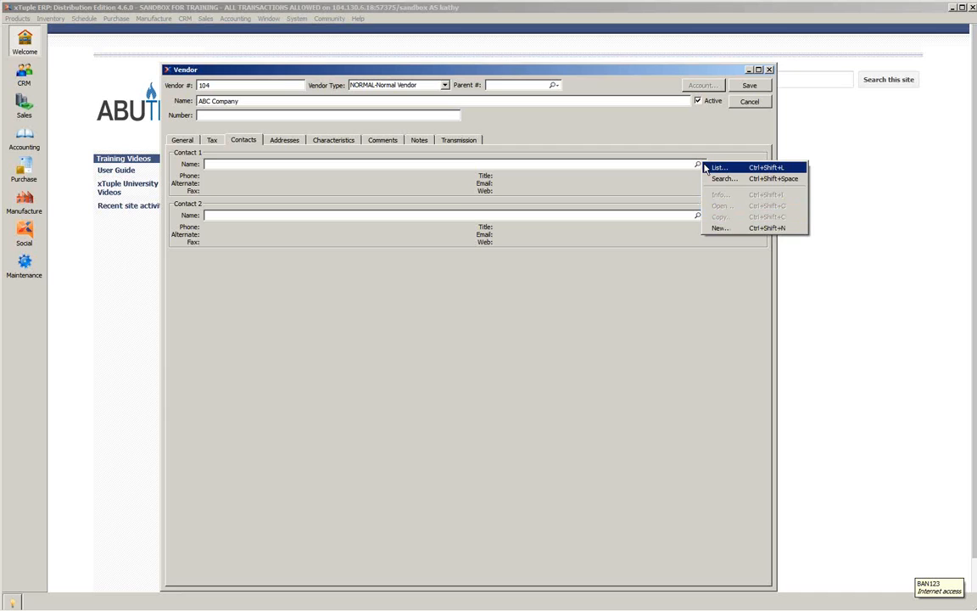
pyautogui.click(717, 168)
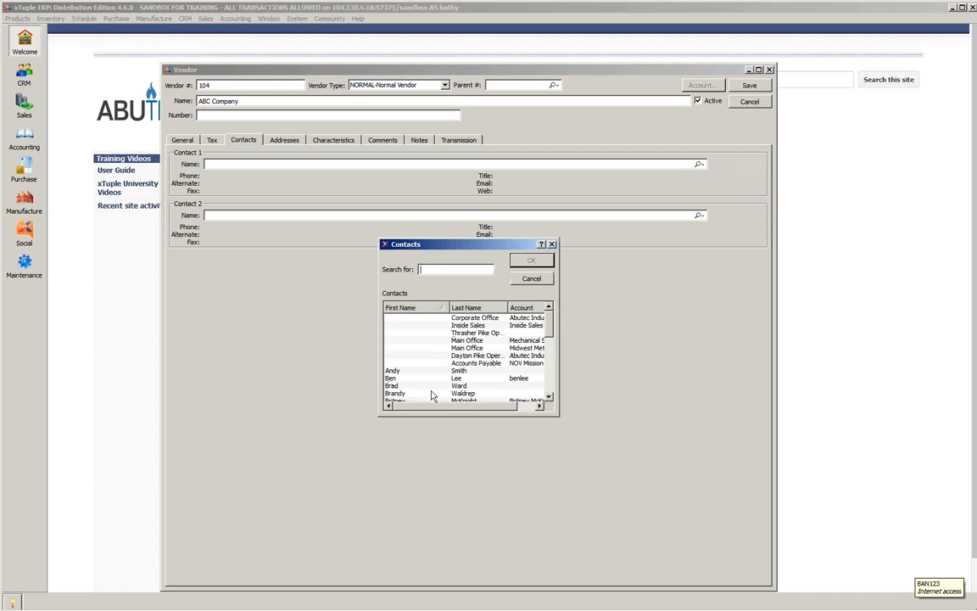
pyautogui.moveTo(558, 414); pyautogui.dragTo(641, 463)
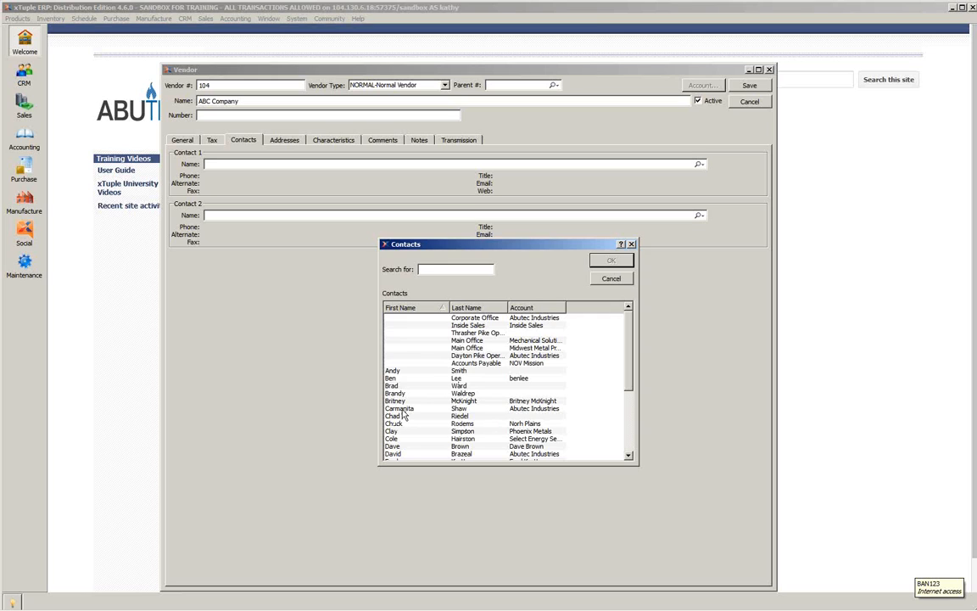
pyautogui.click(611, 278)
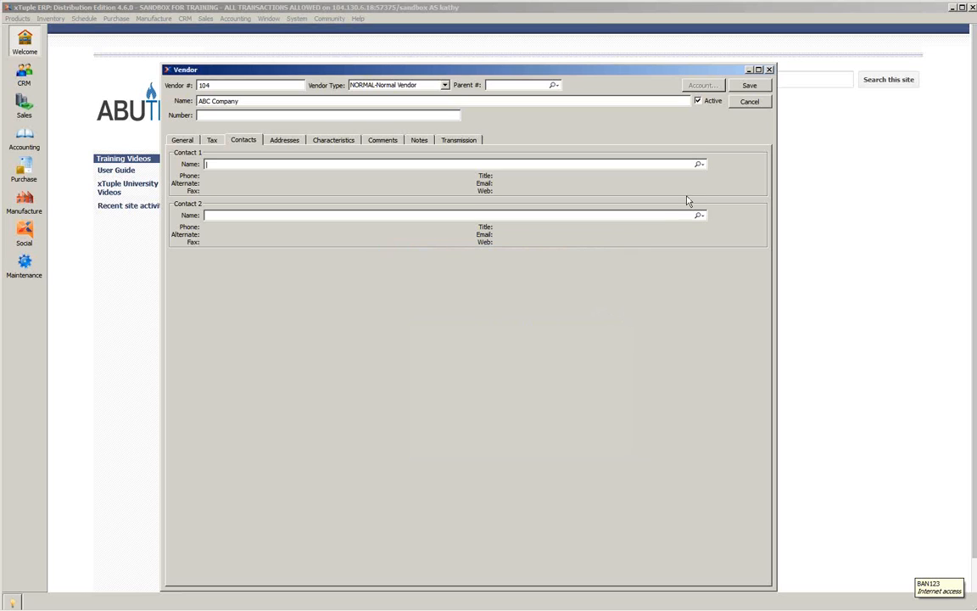
# - Review a new contact form for Contact 1, including comments, characteristics, uses and documents, and cancel it
pyautogui.click(699, 164)
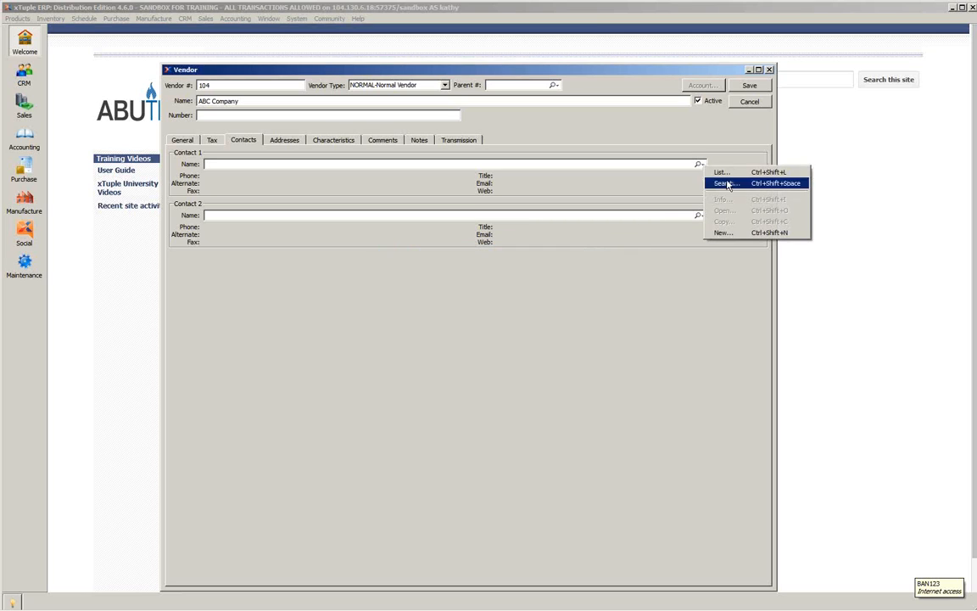
pyautogui.click(721, 233)
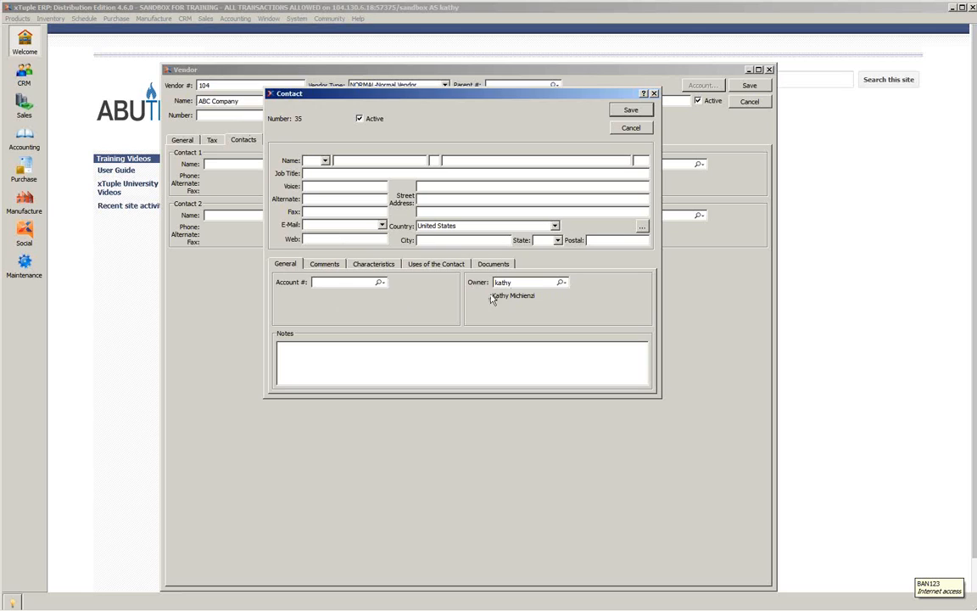
pyautogui.click(324, 266)
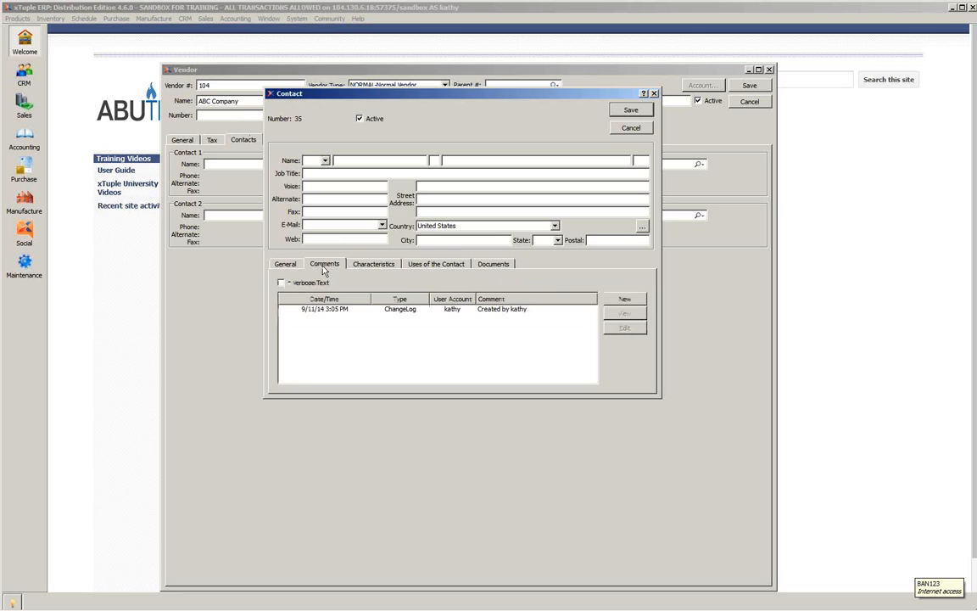
pyautogui.click(377, 267)
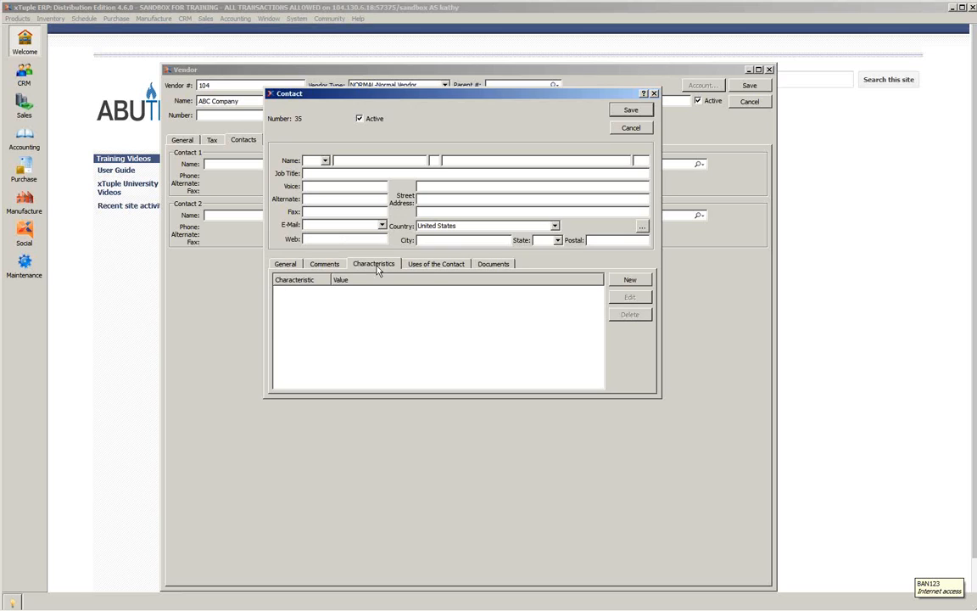
pyautogui.click(453, 267)
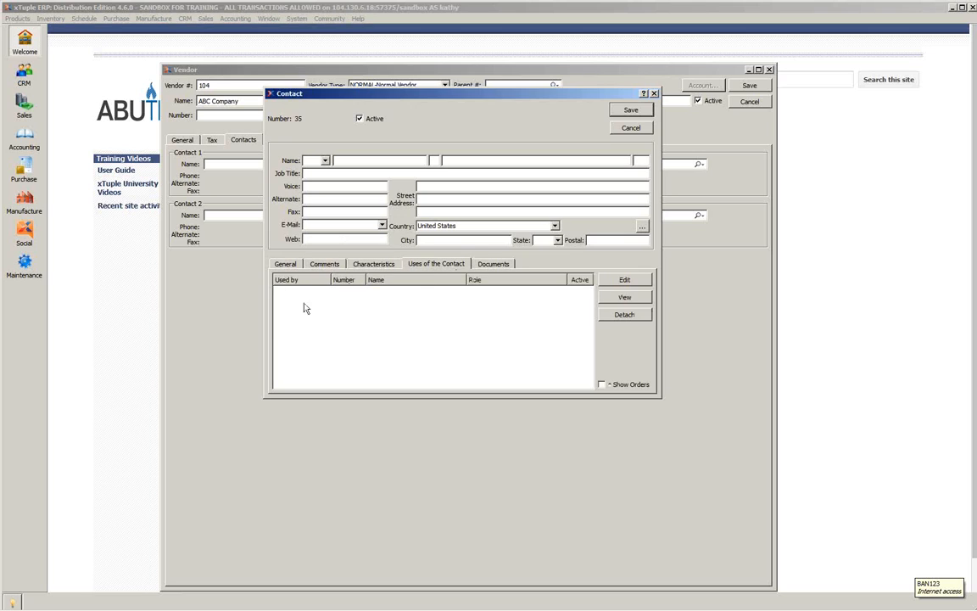
pyautogui.click(491, 266)
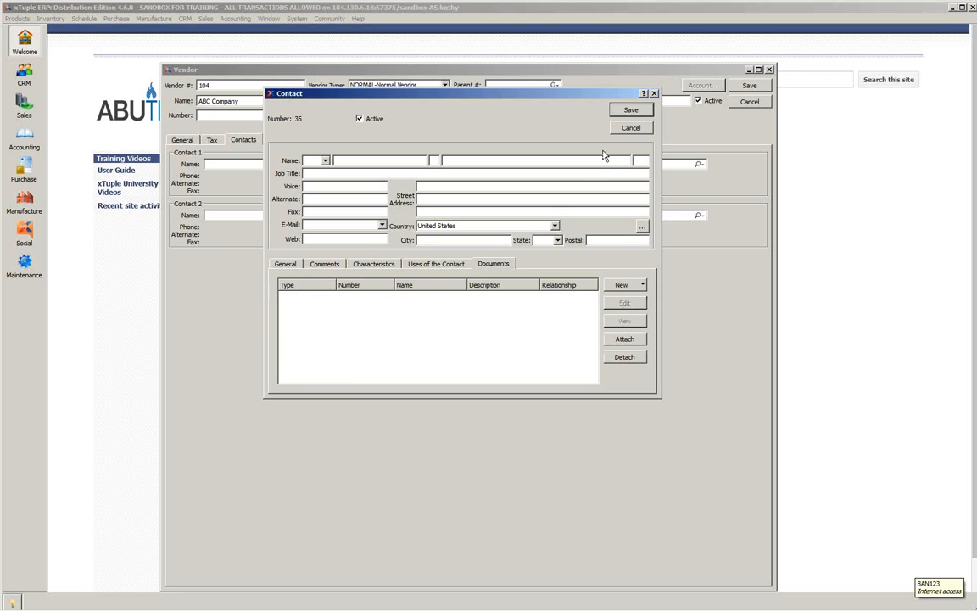
pyautogui.click(630, 127)
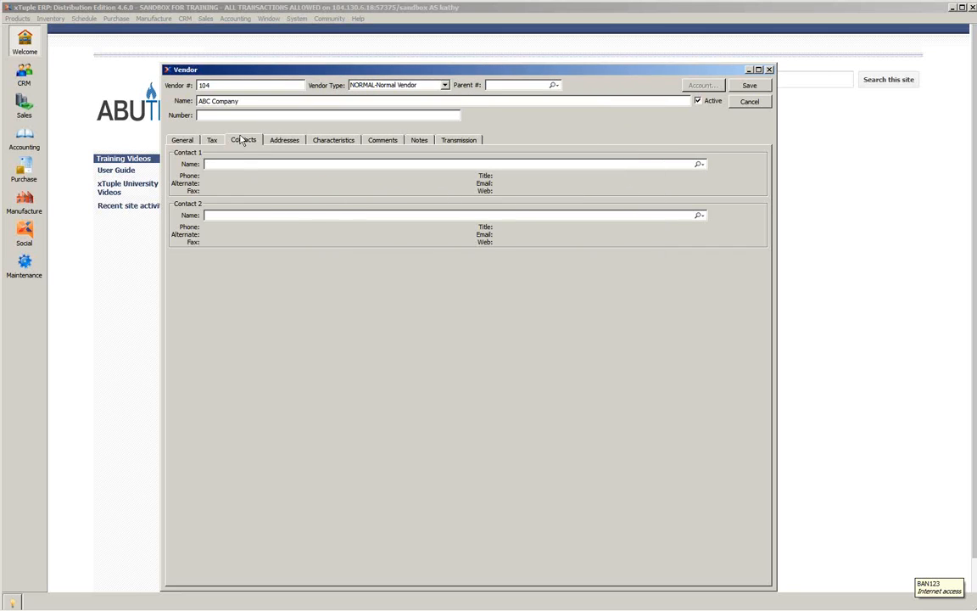
# - Examine the vendor's main address fields and the list of alternate addresses
pyautogui.click(284, 141)
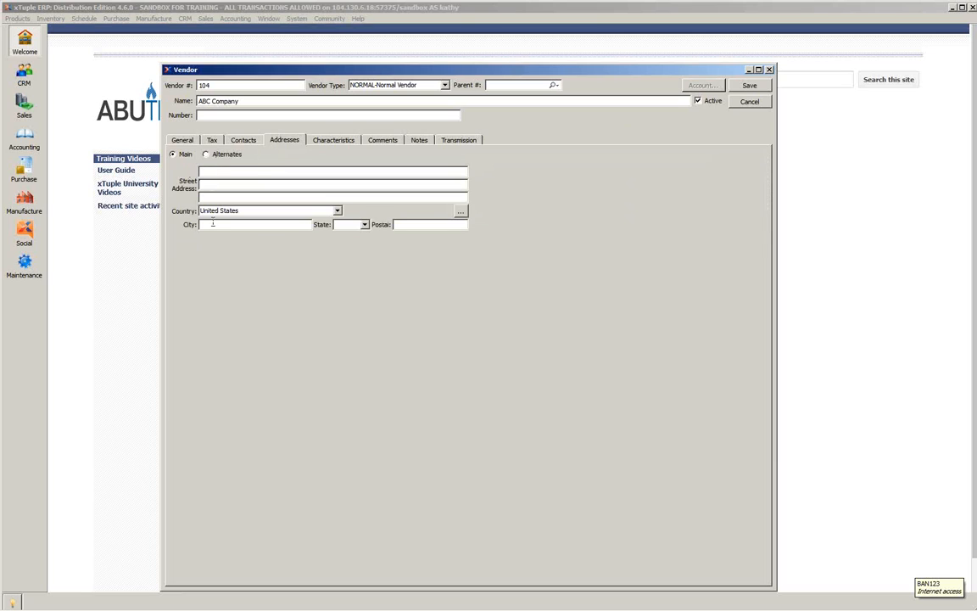
pyautogui.click(206, 155)
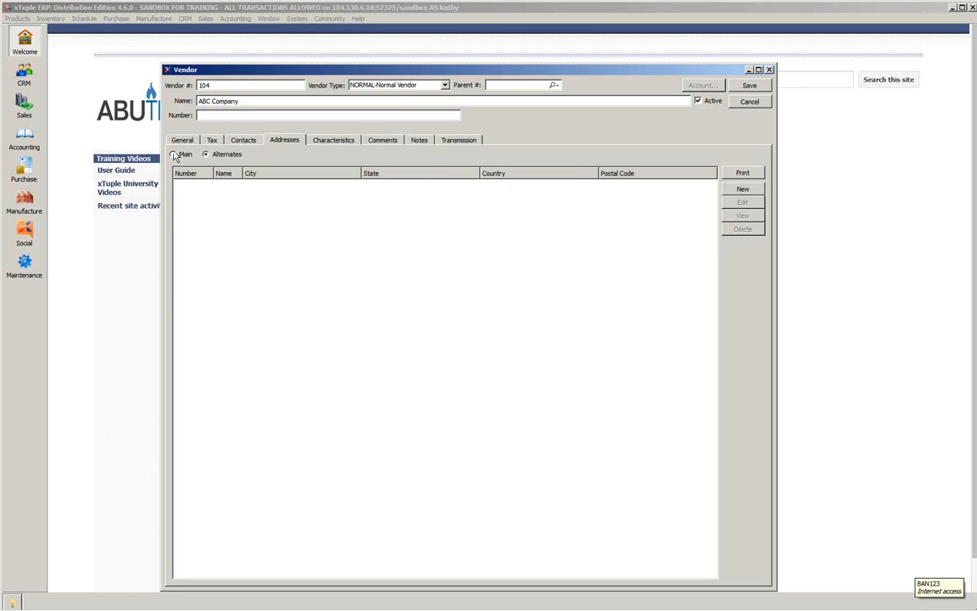
# - Review the new vendor's main address, characteristics, comments, notes, transmission and general settings, and cancel the record without saving
pyautogui.click(174, 154)
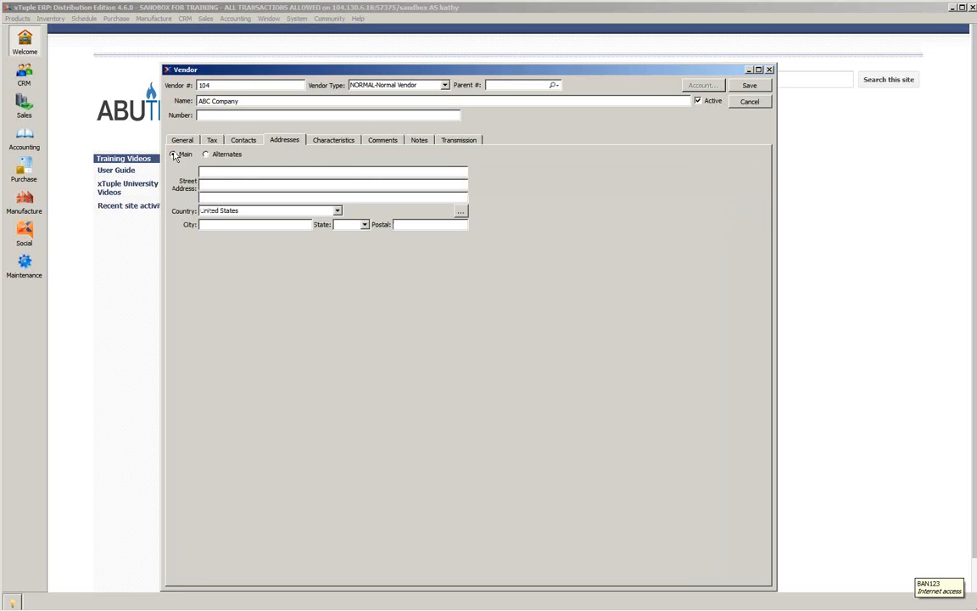
pyautogui.click(333, 140)
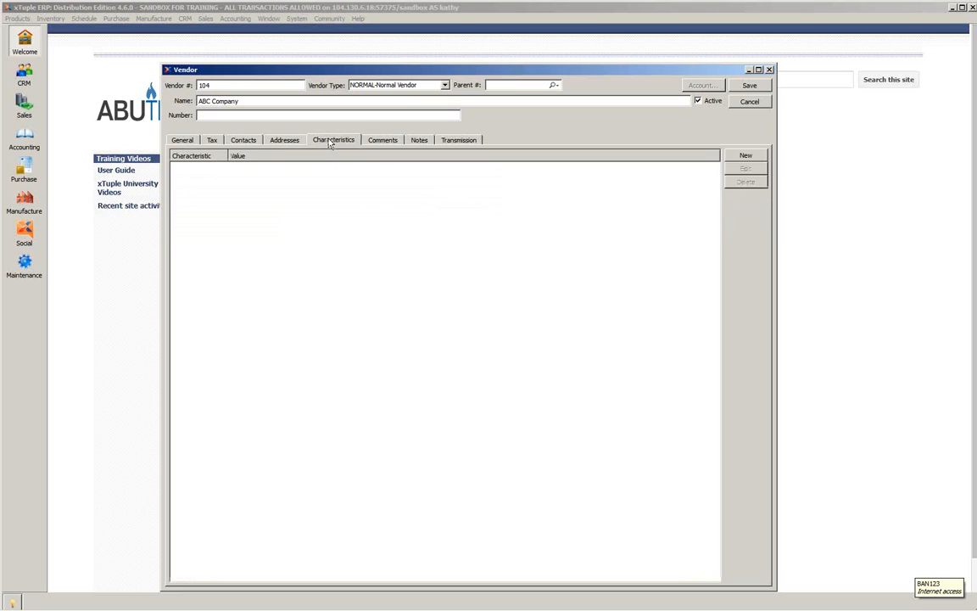
pyautogui.click(377, 140)
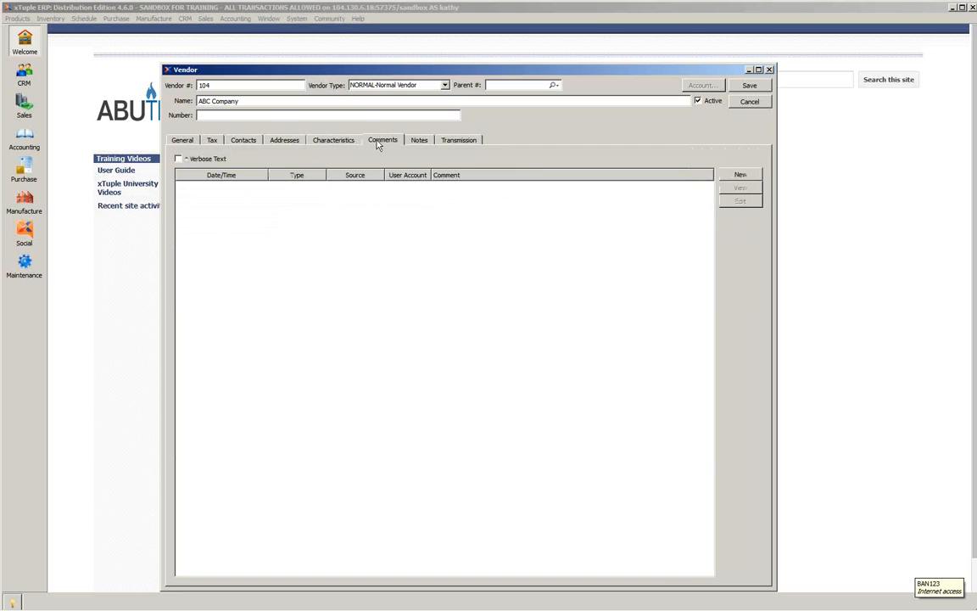
pyautogui.click(419, 141)
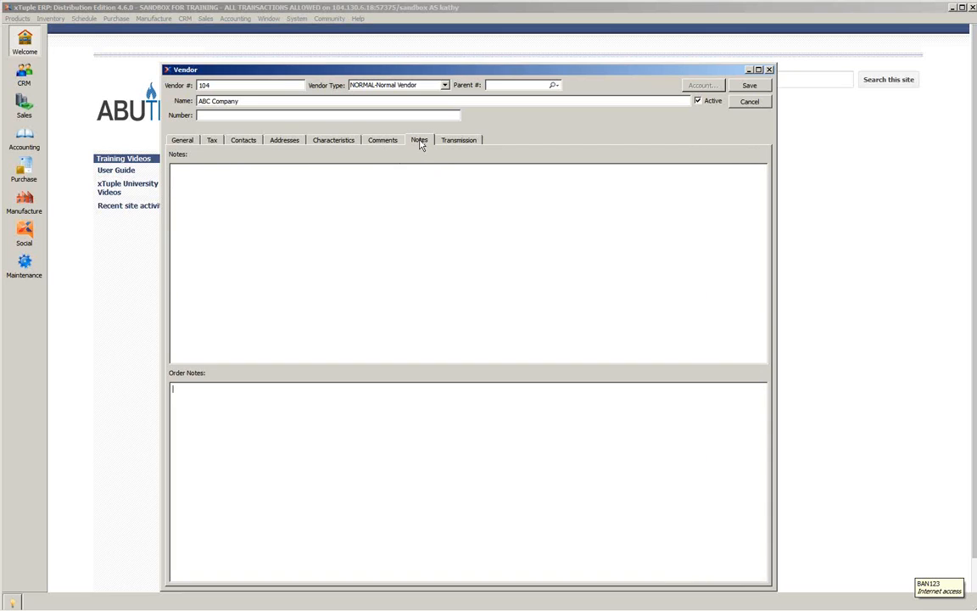
pyautogui.click(454, 140)
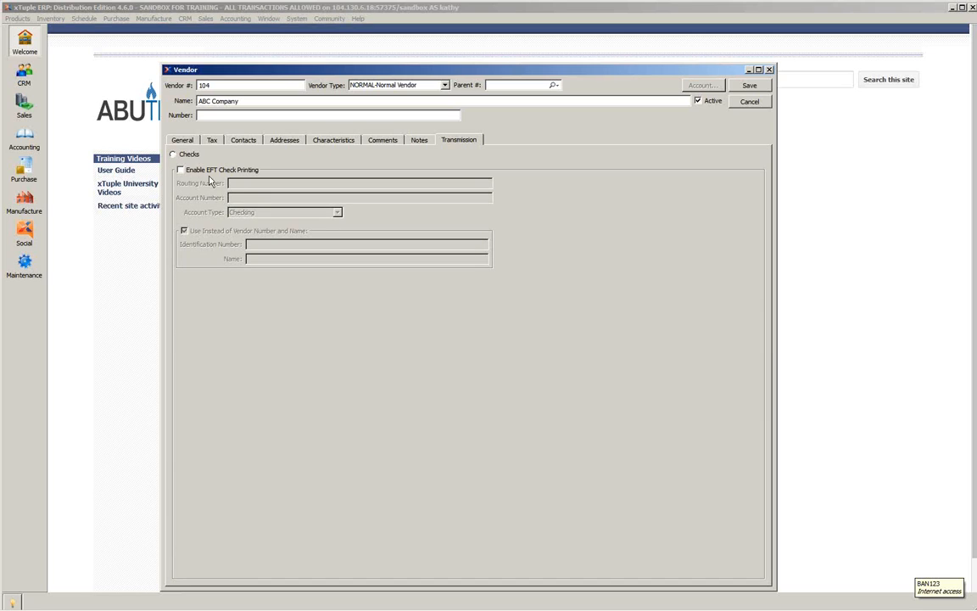
pyautogui.click(184, 140)
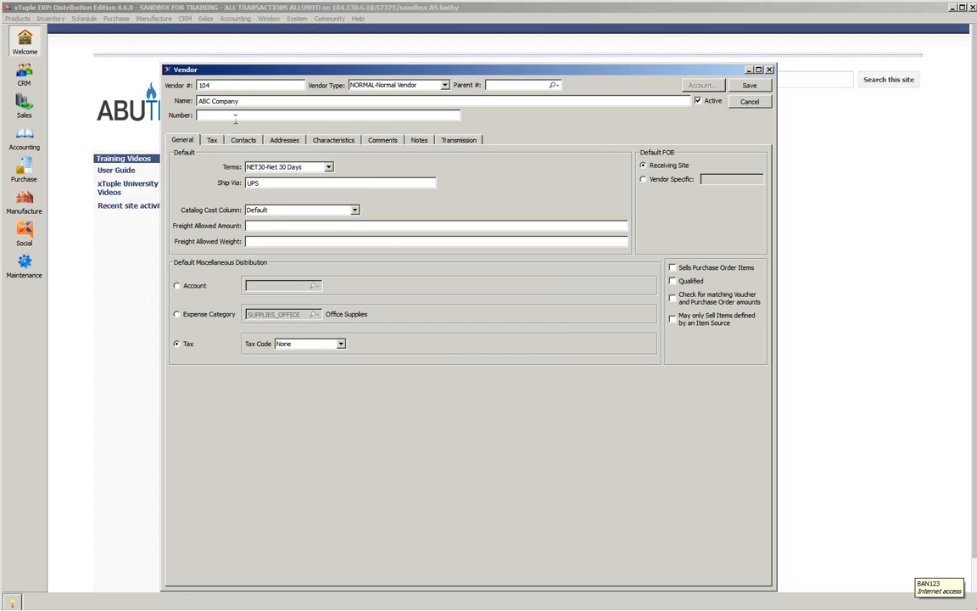
pyautogui.click(755, 106)
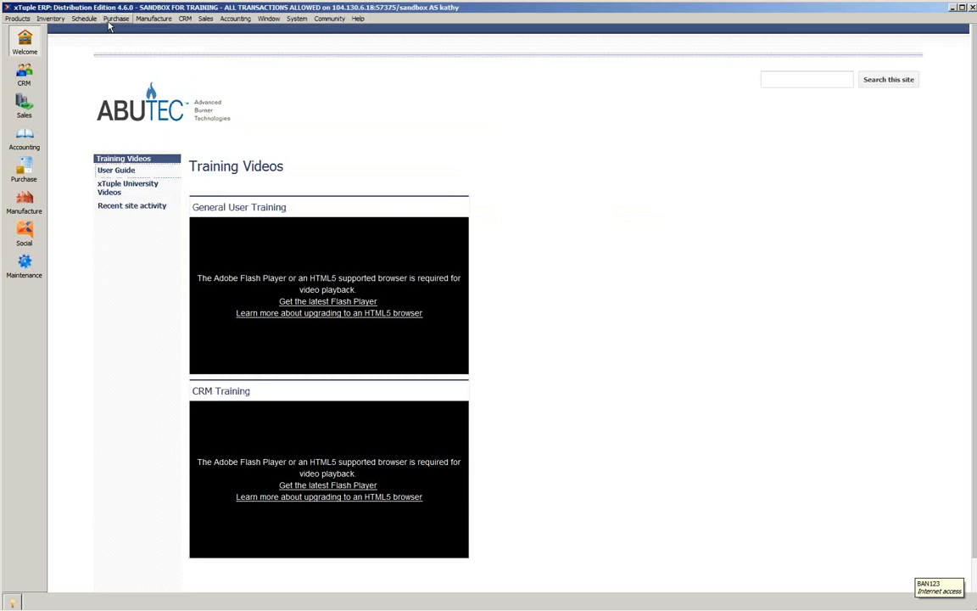
# - Open the Boswell Electrical & Communications vendor record from the vendor list and view its main address
pyautogui.click(116, 19)
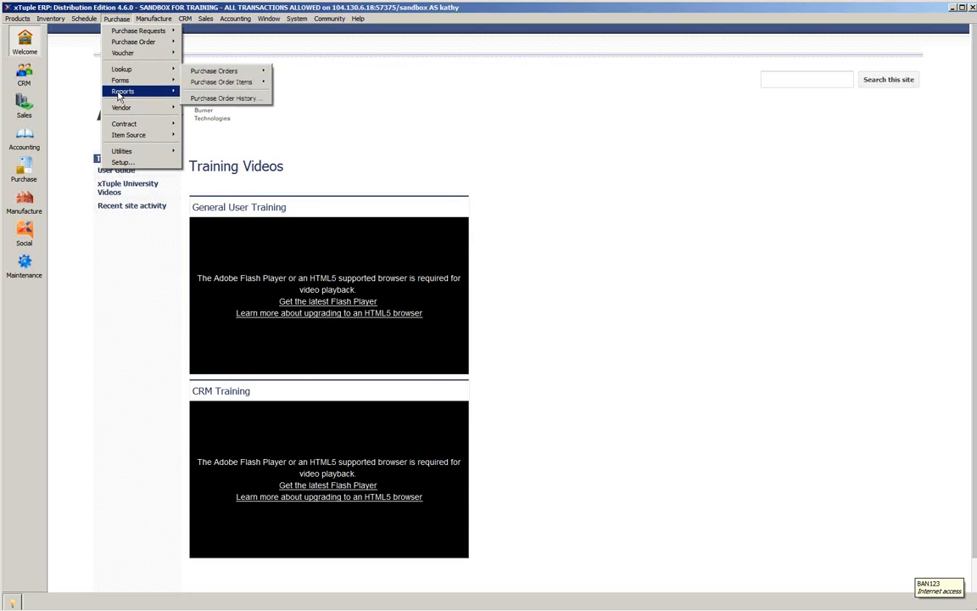
pyautogui.moveTo(125, 107)
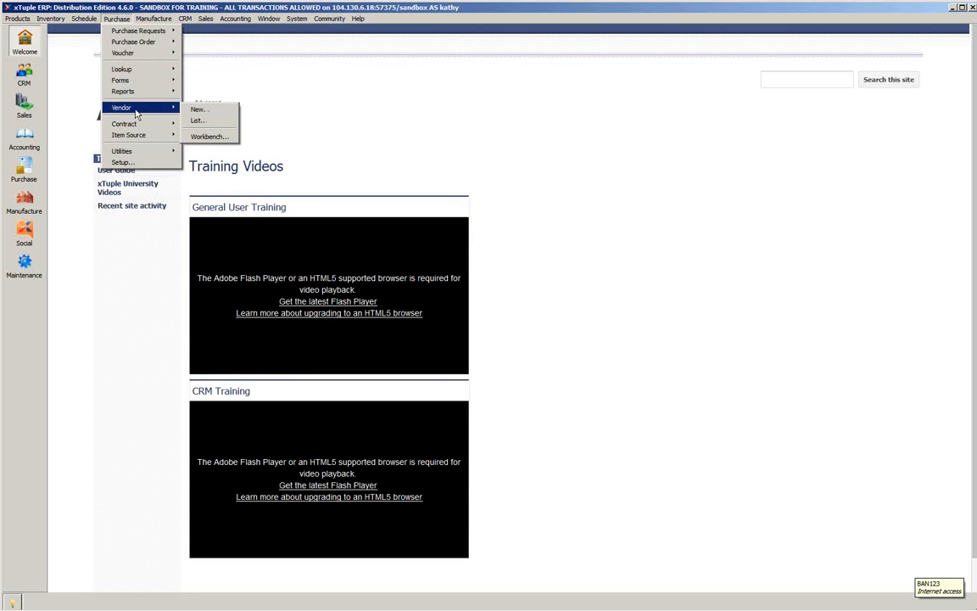
pyautogui.click(196, 121)
pyautogui.click(88, 210)
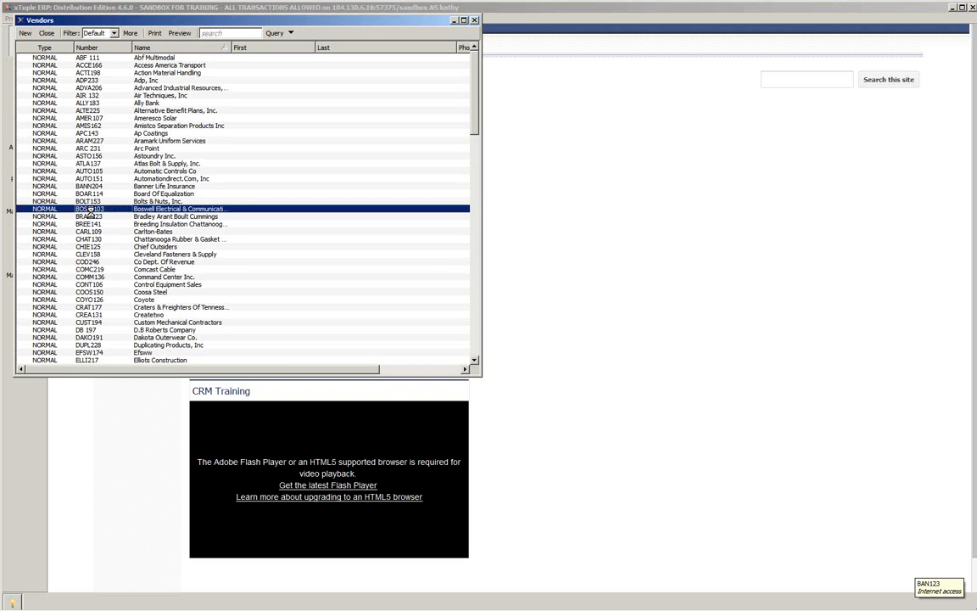
pyautogui.doubleClick(89, 213)
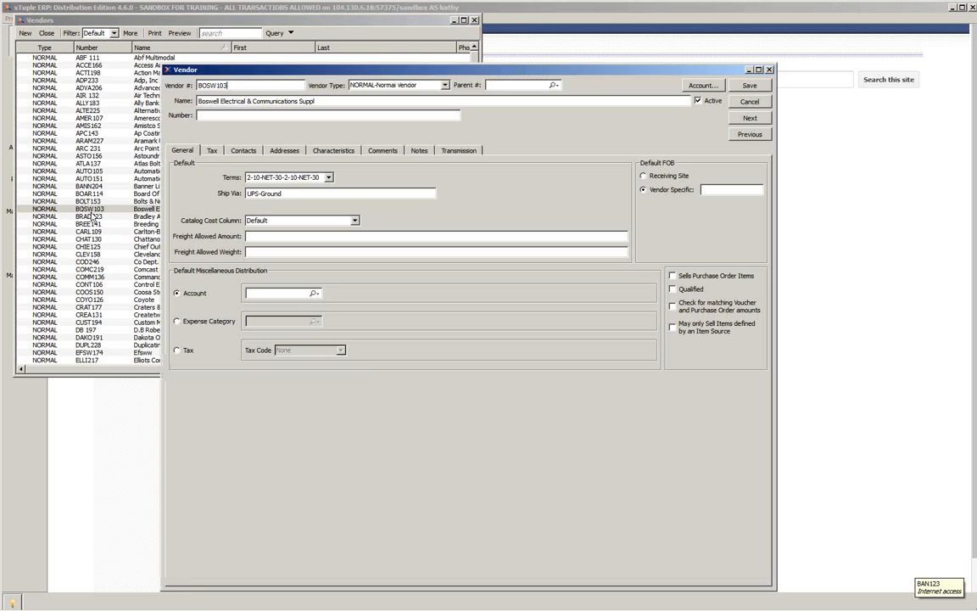
pyautogui.click(282, 150)
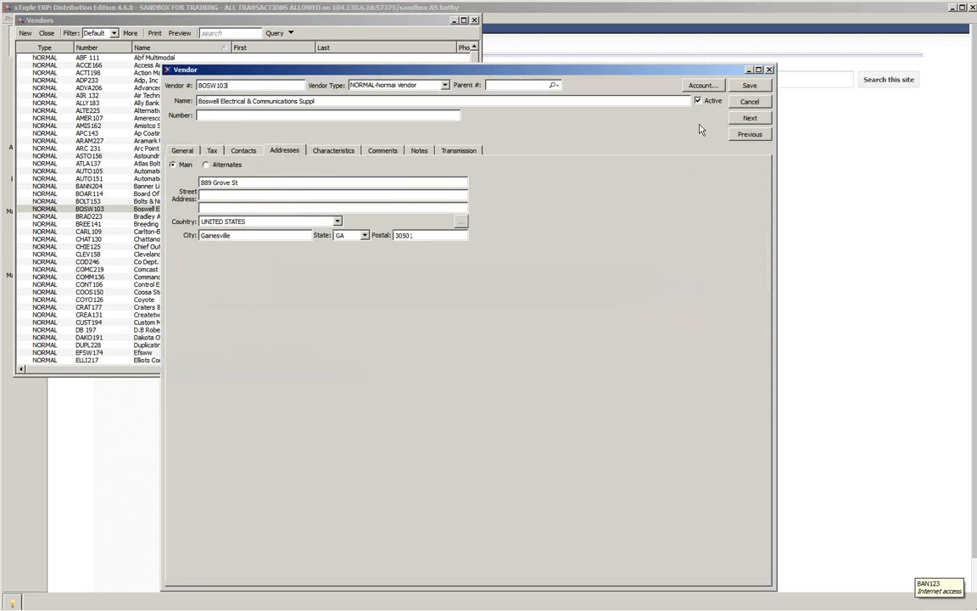
# - Try to save the Boswell vendor record, check its country choices, and cancel the record and close the vendor list
pyautogui.click(751, 85)
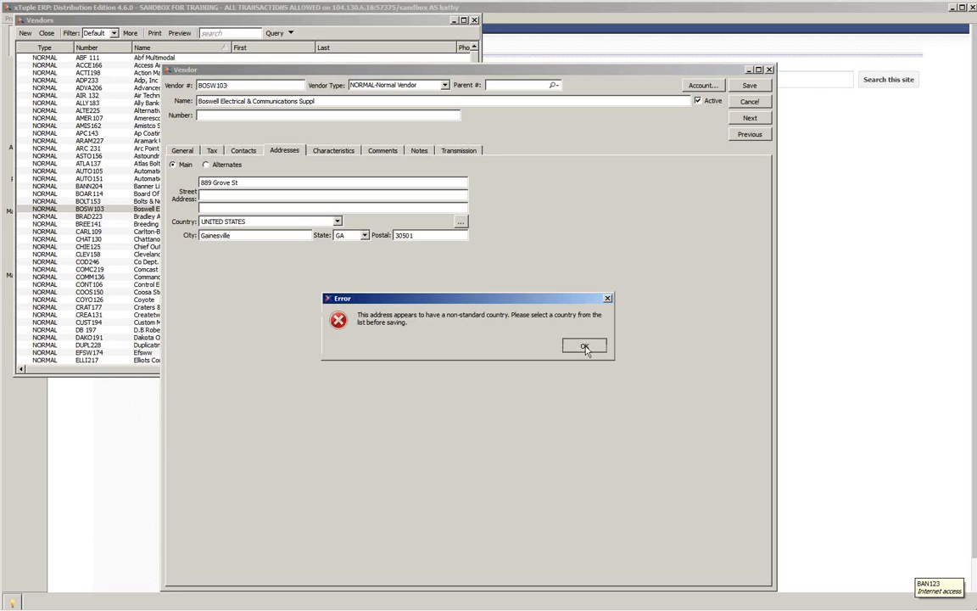
pyautogui.click(584, 348)
pyautogui.click(580, 351)
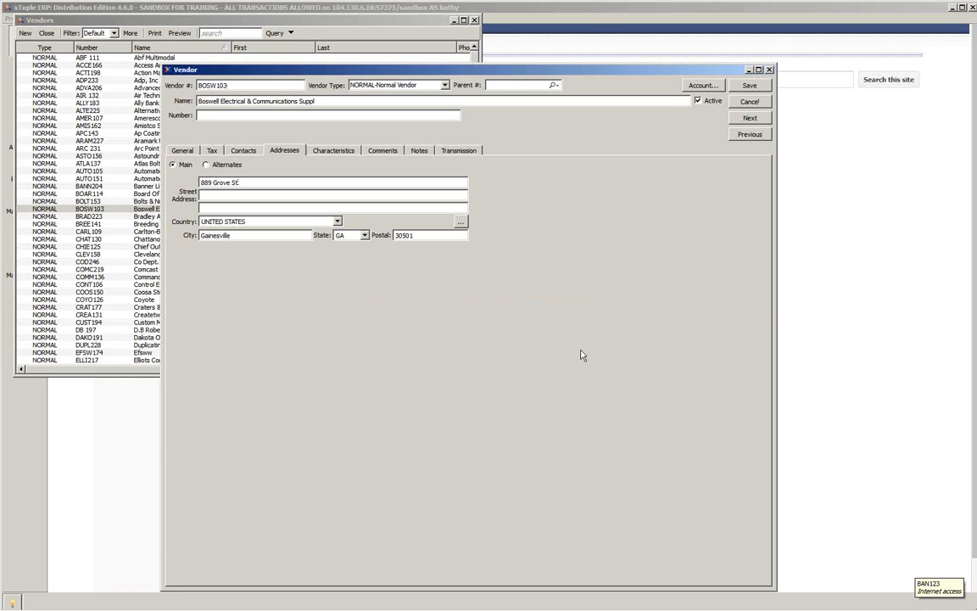
pyautogui.click(337, 222)
pyautogui.click(337, 223)
pyautogui.click(749, 102)
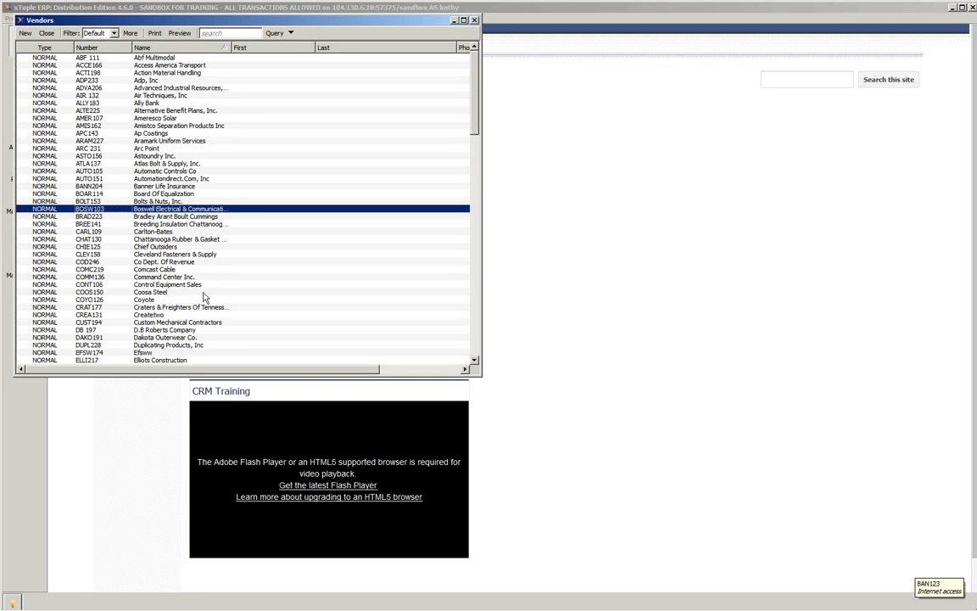
pyautogui.click(474, 20)
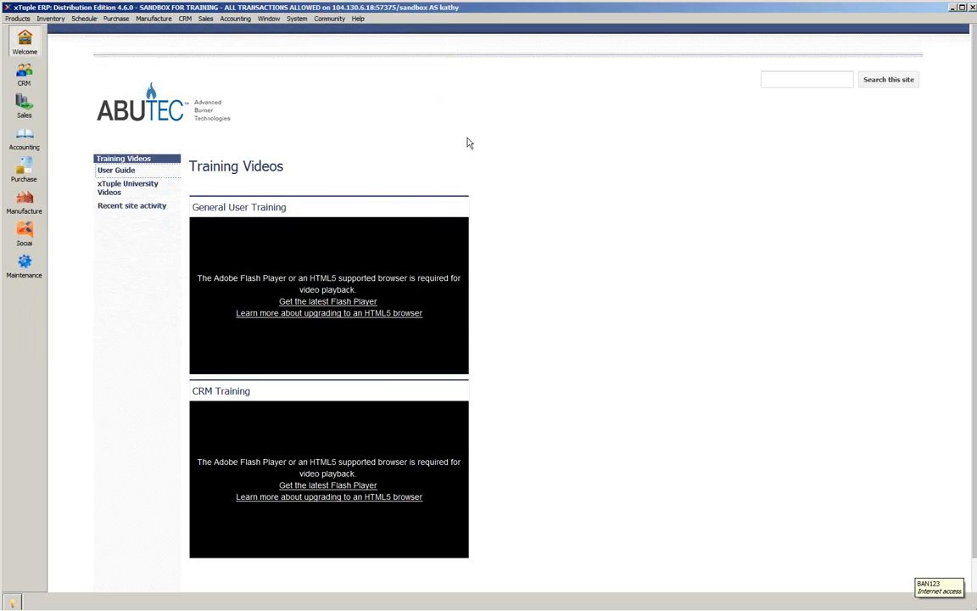
# - Create a new purchase order and choose Piping Supply Co as its vendor, searching the vendor list for "pi"
pyautogui.click(23, 174)
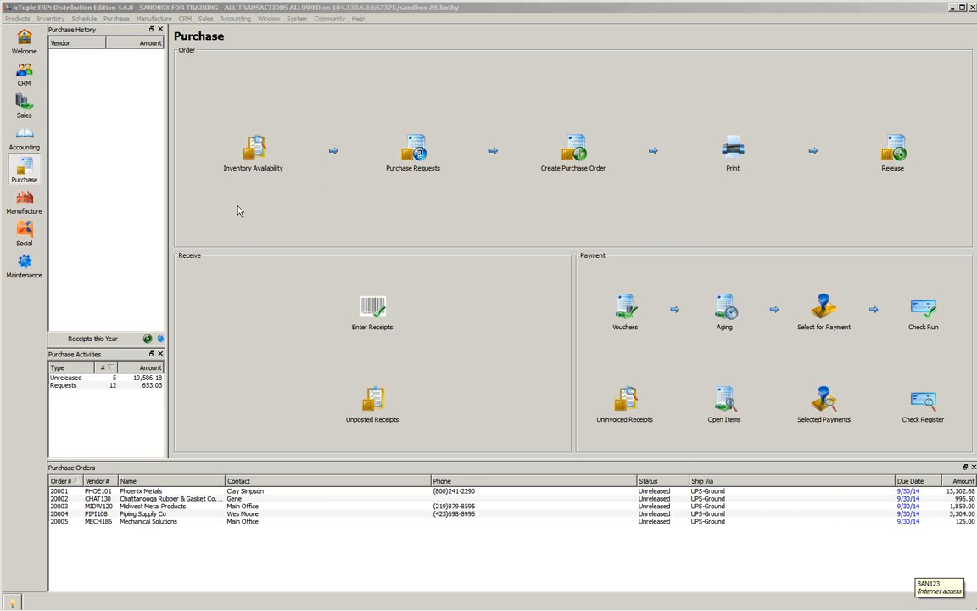
pyautogui.click(580, 154)
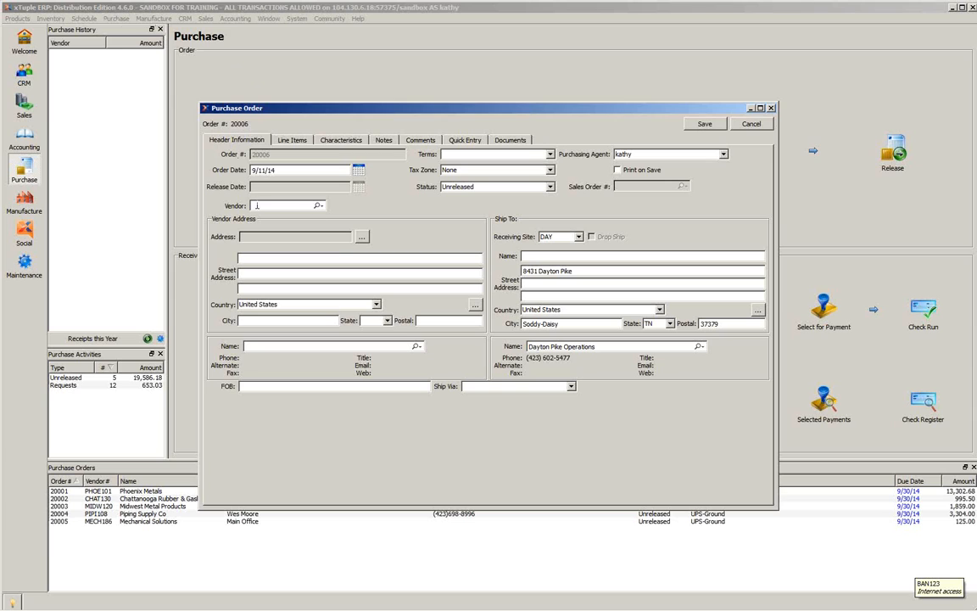
pyautogui.click(317, 205)
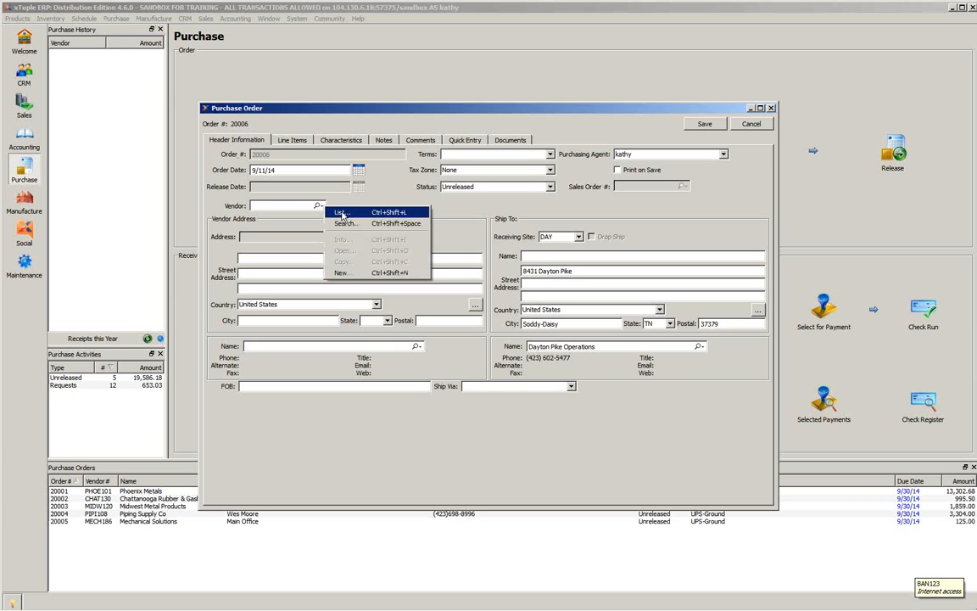
pyautogui.click(342, 213)
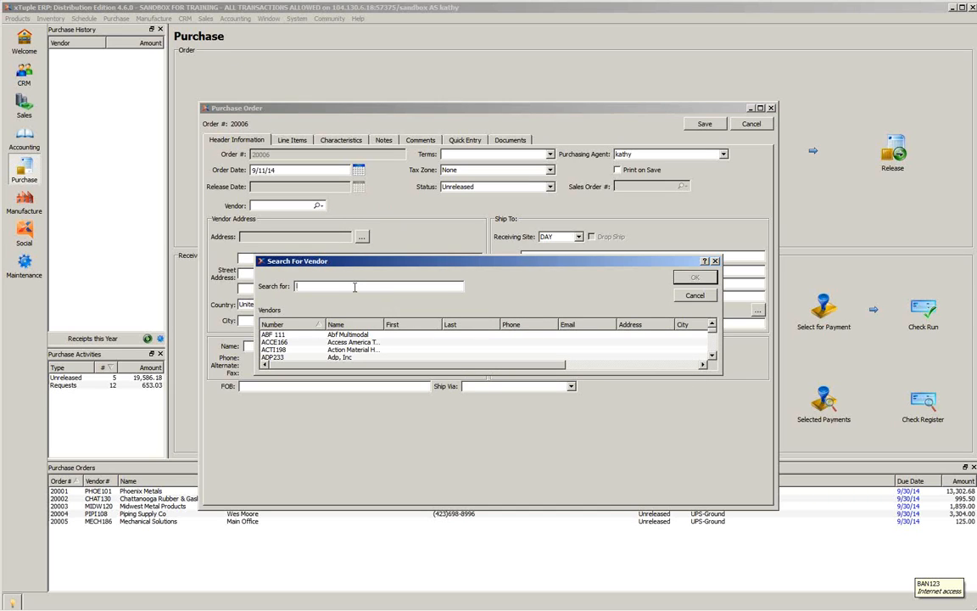
pyautogui.write('pi')
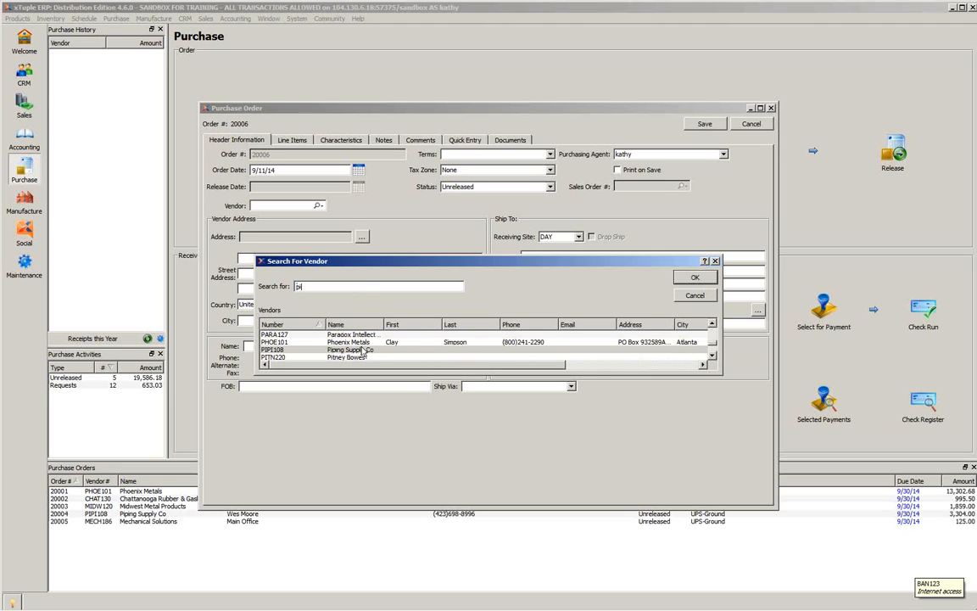
pyautogui.click(279, 350)
pyautogui.doubleClick(280, 350)
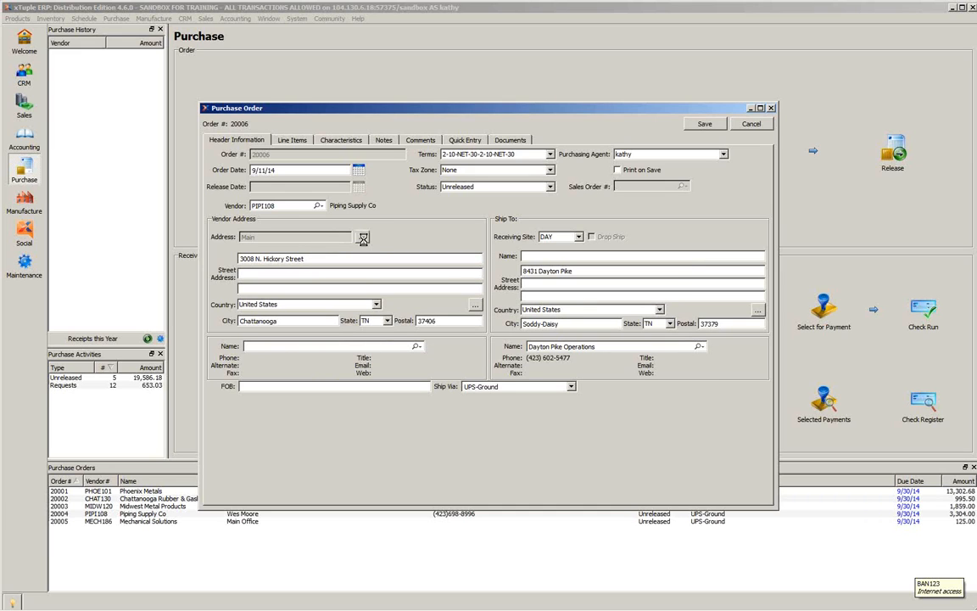
# - Check the vendor's address list without changing the selection, and review the receiving site choices, keeping DAY
pyautogui.click(362, 237)
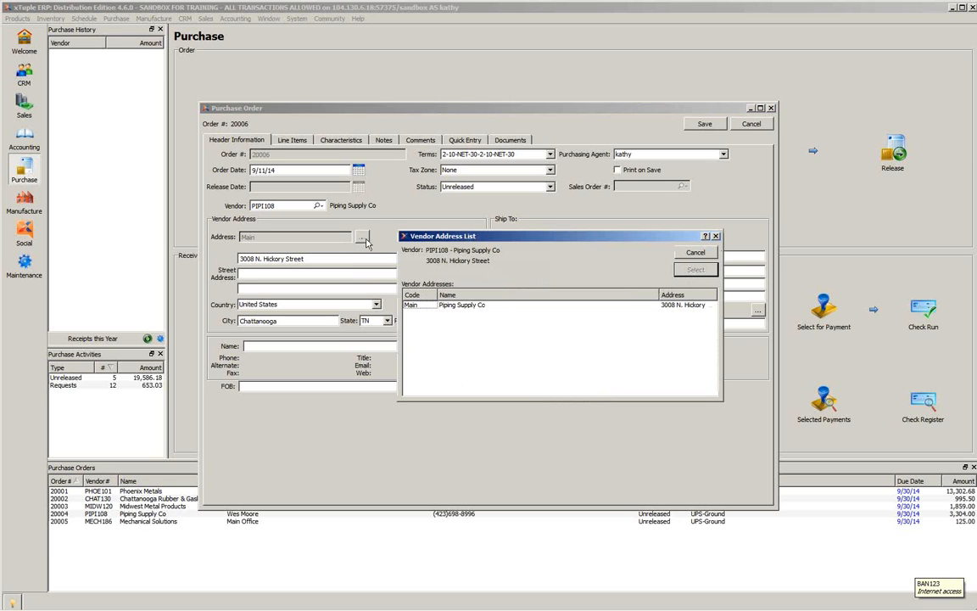
pyautogui.click(701, 252)
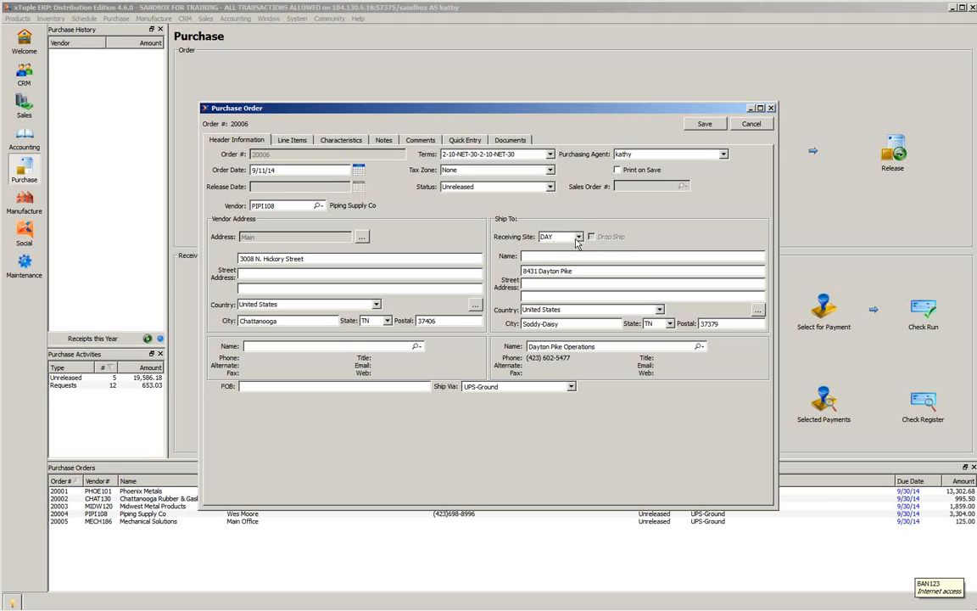
pyautogui.click(580, 237)
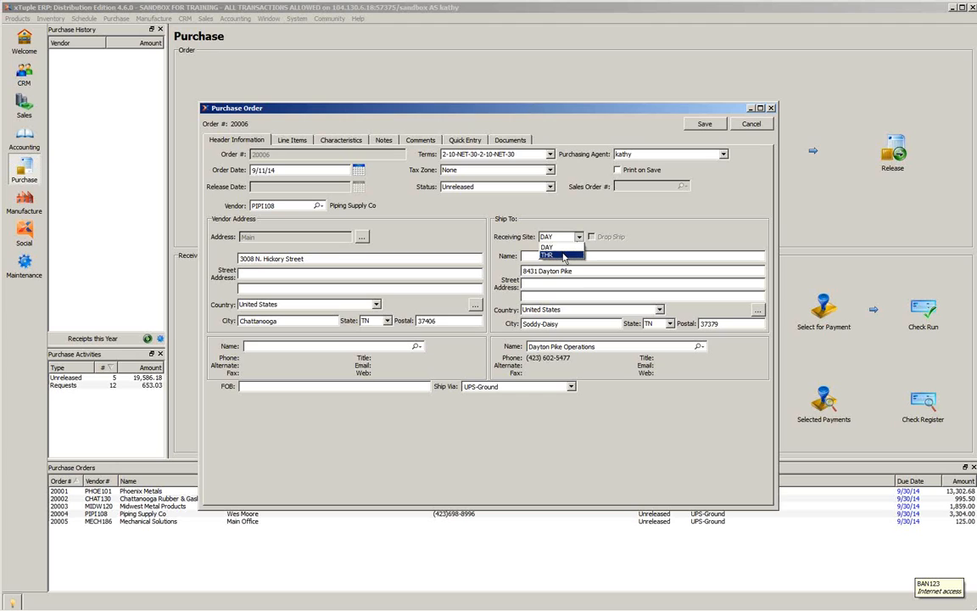
pyautogui.click(548, 246)
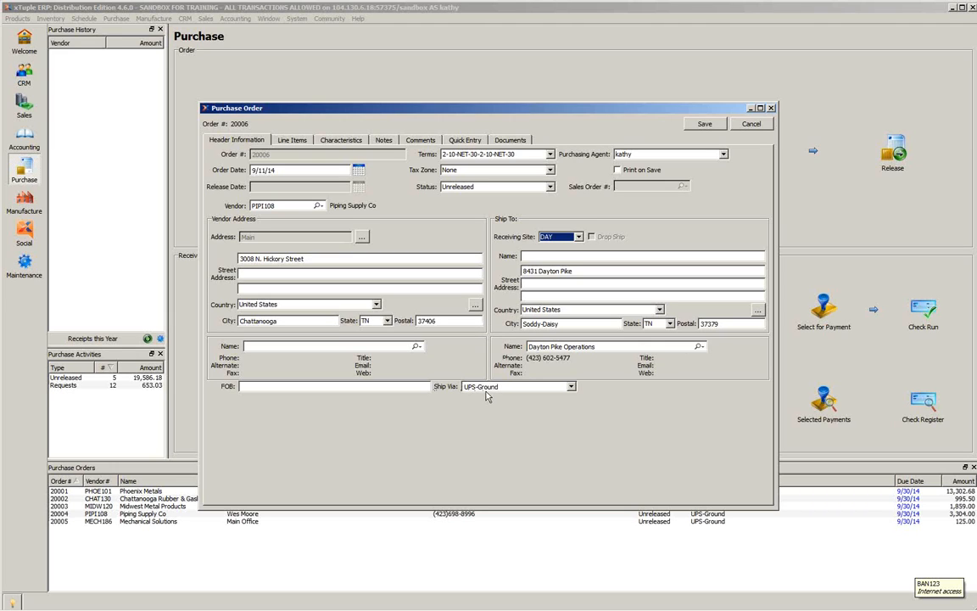
# - Review the order's shipping methods, keeping UPS-Ground, and the purchasing agent choices, keeping the current agent
pyautogui.click(571, 388)
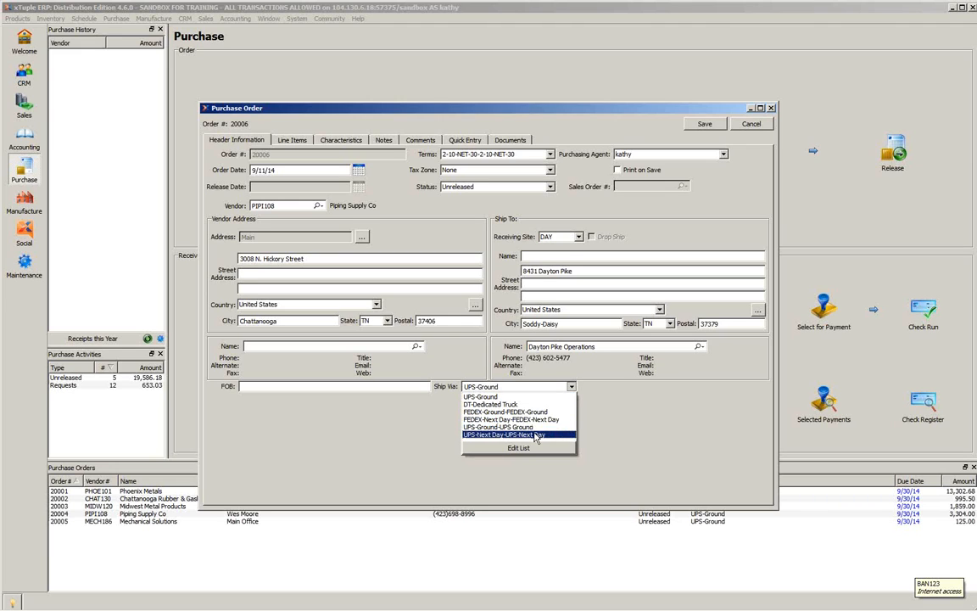
pyautogui.click(528, 397)
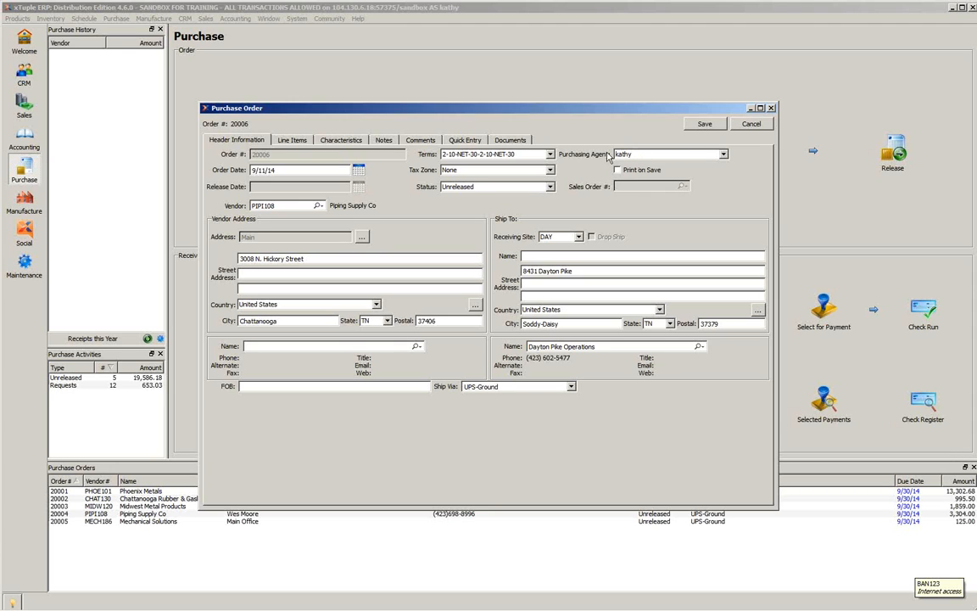
pyautogui.click(724, 155)
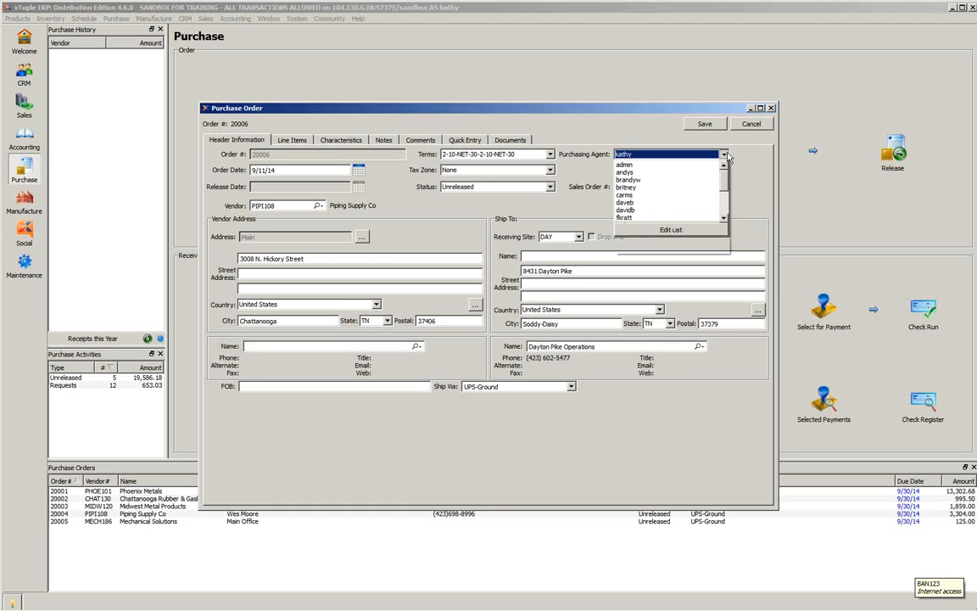
pyautogui.click(725, 154)
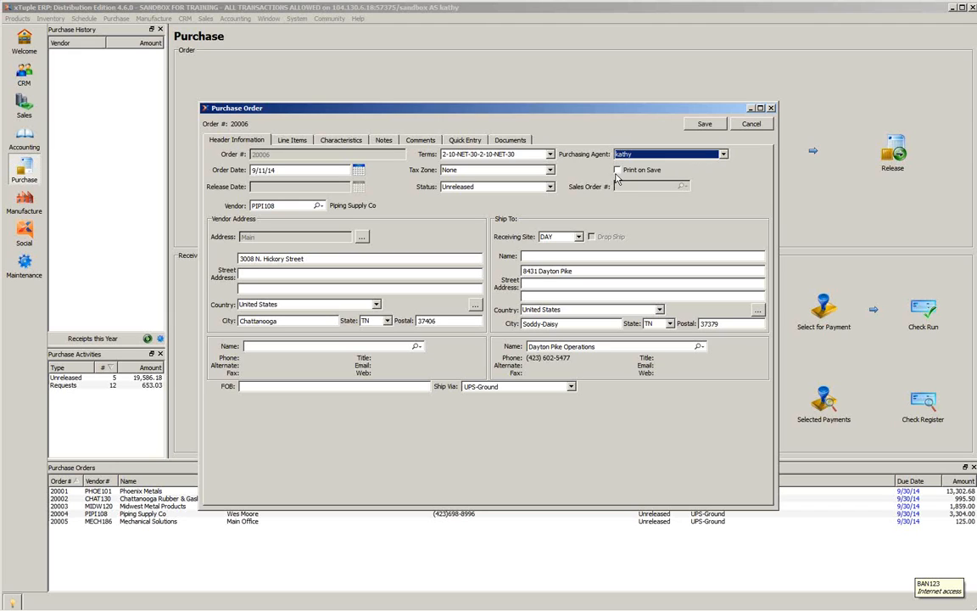
# - Start a new line item on the purchase order and search the item list for 3048, including item numbers
pyautogui.click(291, 140)
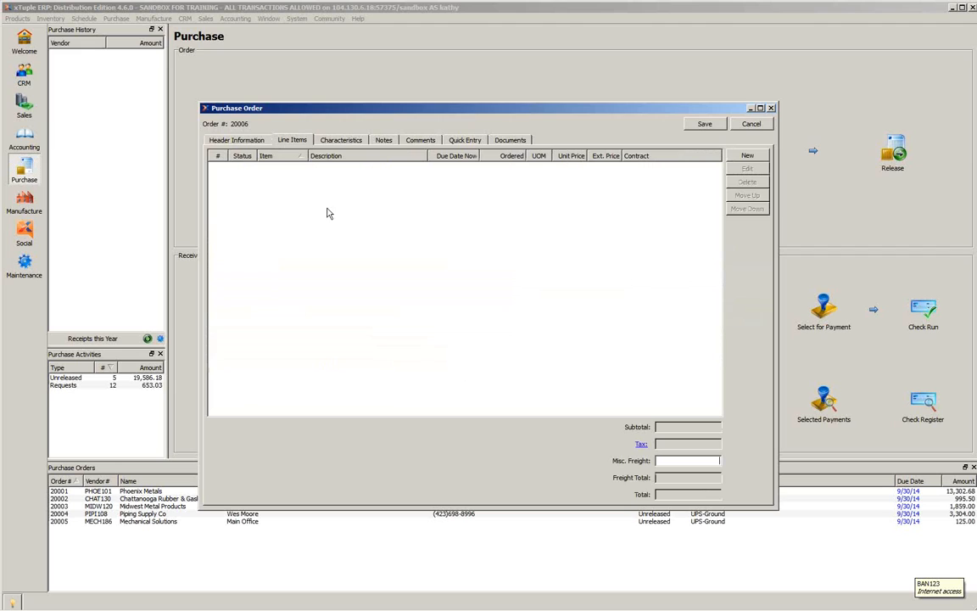
pyautogui.click(744, 156)
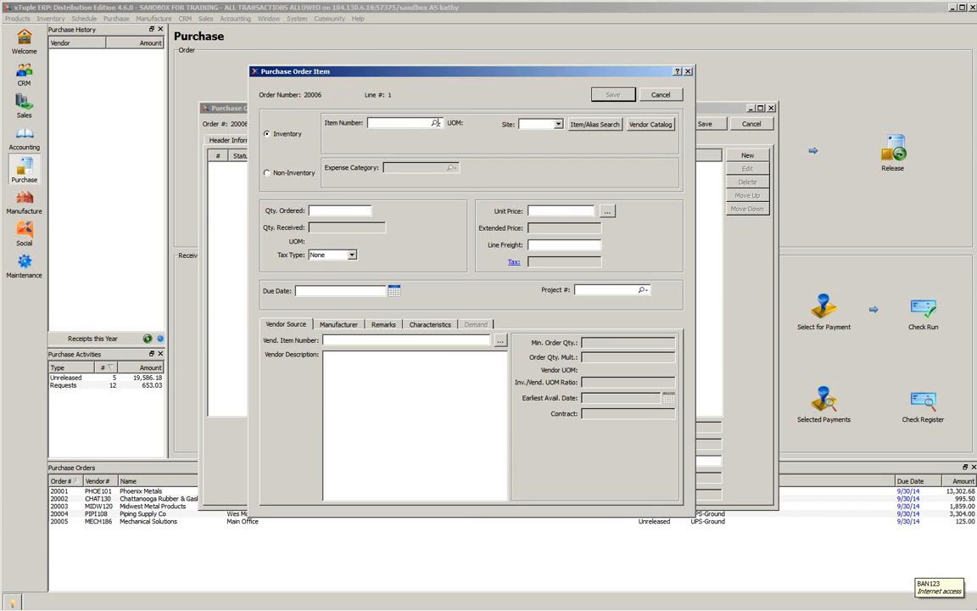
pyautogui.click(435, 123)
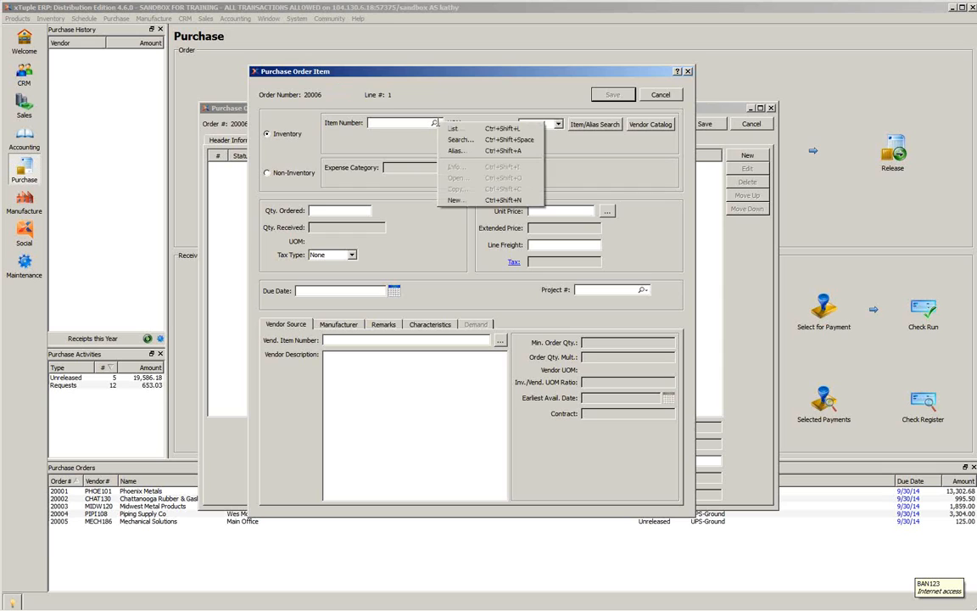
pyautogui.click(447, 141)
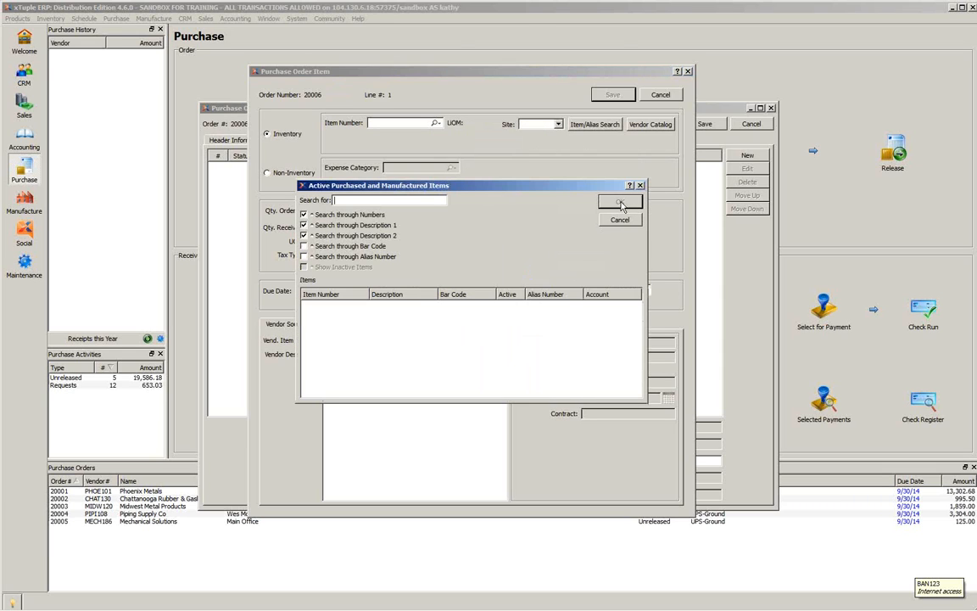
pyautogui.click(304, 214)
pyautogui.write('3')
pyautogui.write('.')
pyautogui.write('8')
pyautogui.press('Tab')
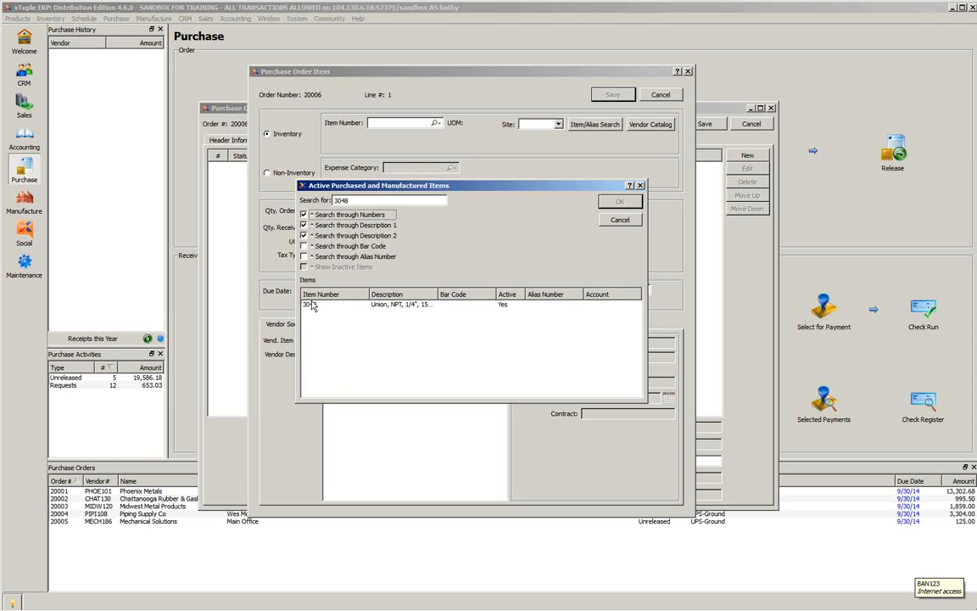
# - Search the item list for "nip", and shorten the search text to "N"
pyautogui.click(367, 200)
pyautogui.press('BackSpace')
pyautogui.press('BackSpace')
pyautogui.press('BackSpace')
pyautogui.press('BackSpace')
pyautogui.write('nip')
pyautogui.press('Tab')
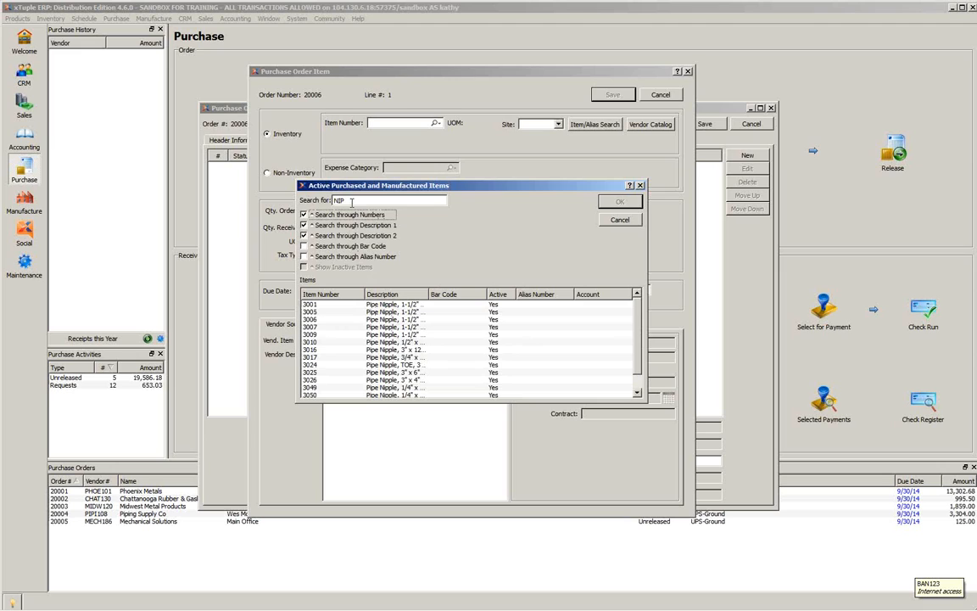
pyautogui.press('BackSpace')
pyautogui.press('BackSpace')
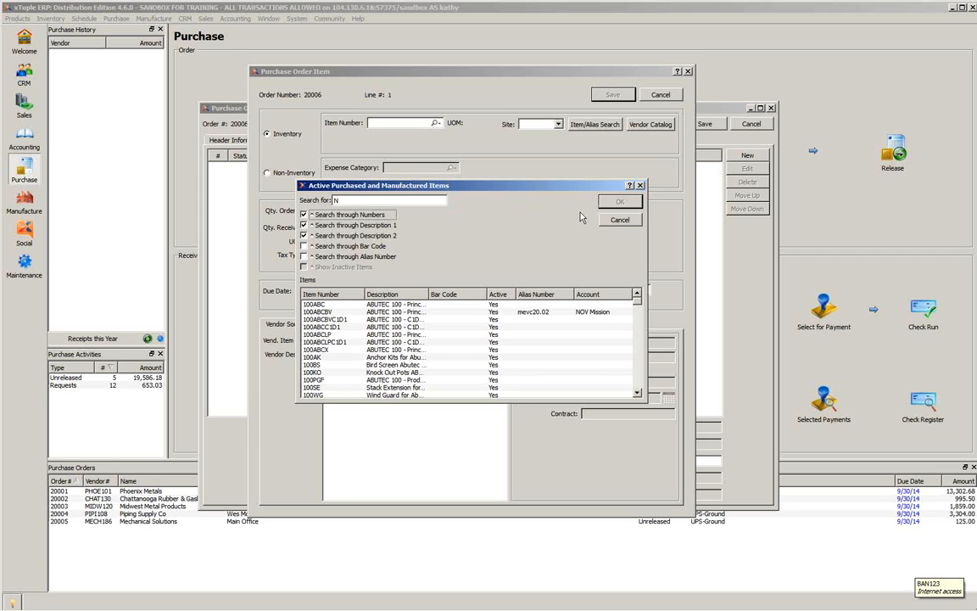
# - Cancel the item search and enter 3048 directly as the line's item number
pyautogui.click(612, 222)
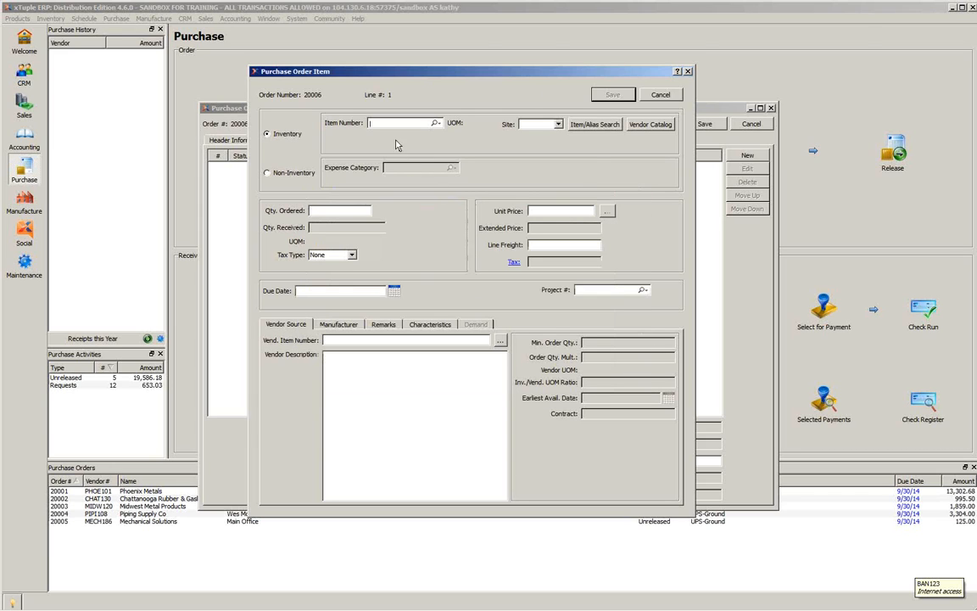
pyautogui.write('3048')
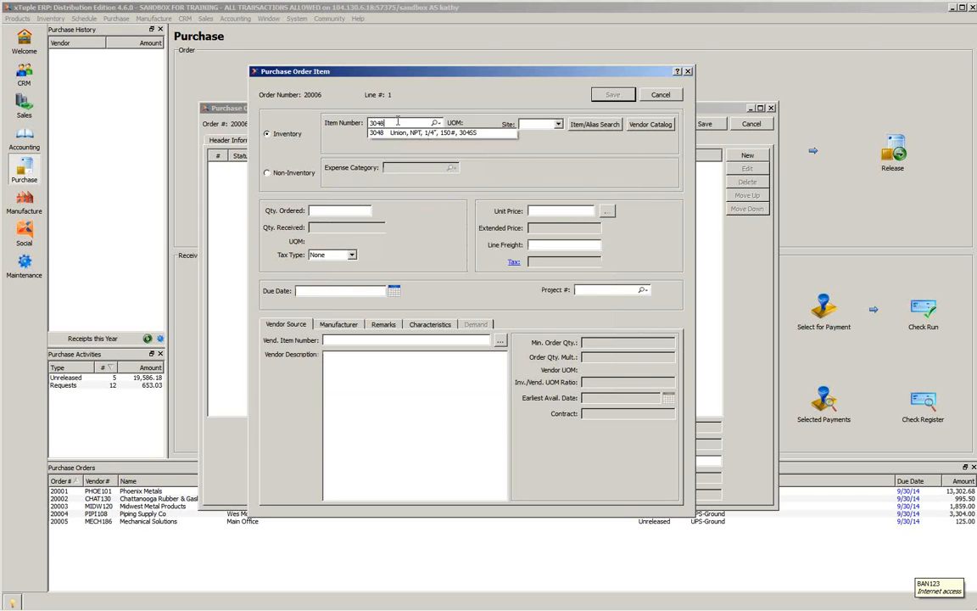
pyautogui.press('Tab')
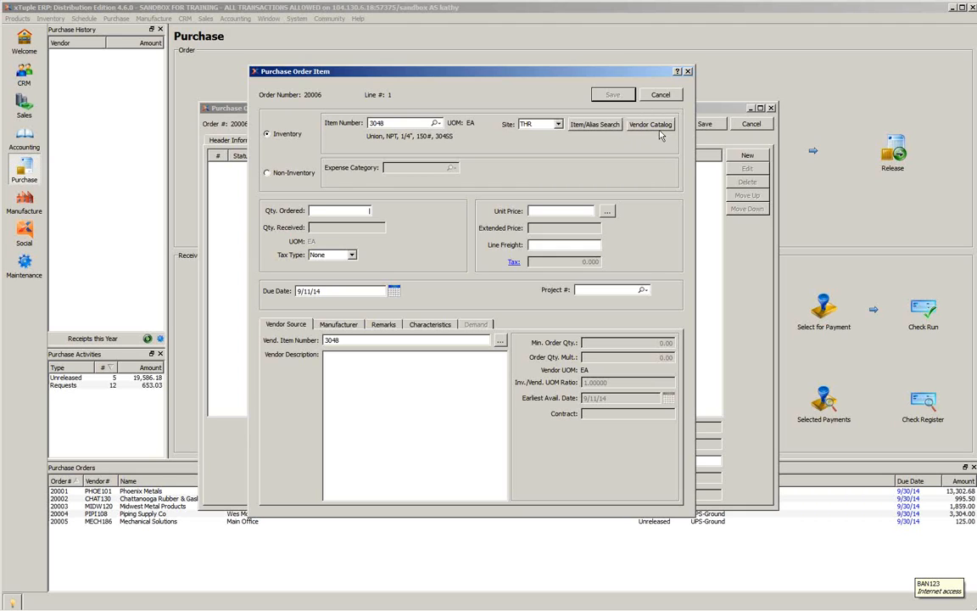
# - Review the expense categories for a non-inventory line, and return the line to inventory without choosing one
pyautogui.click(267, 174)
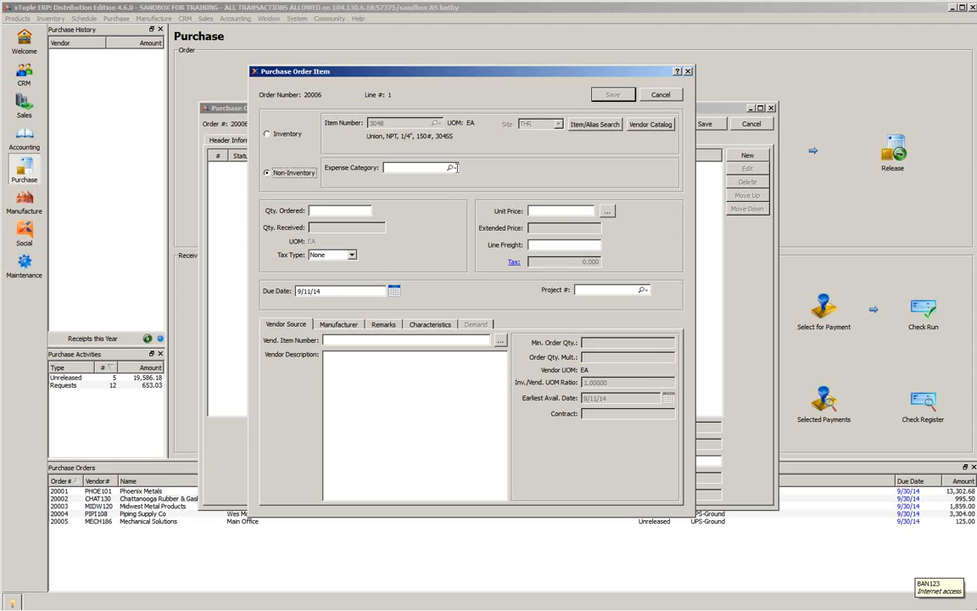
pyautogui.click(452, 167)
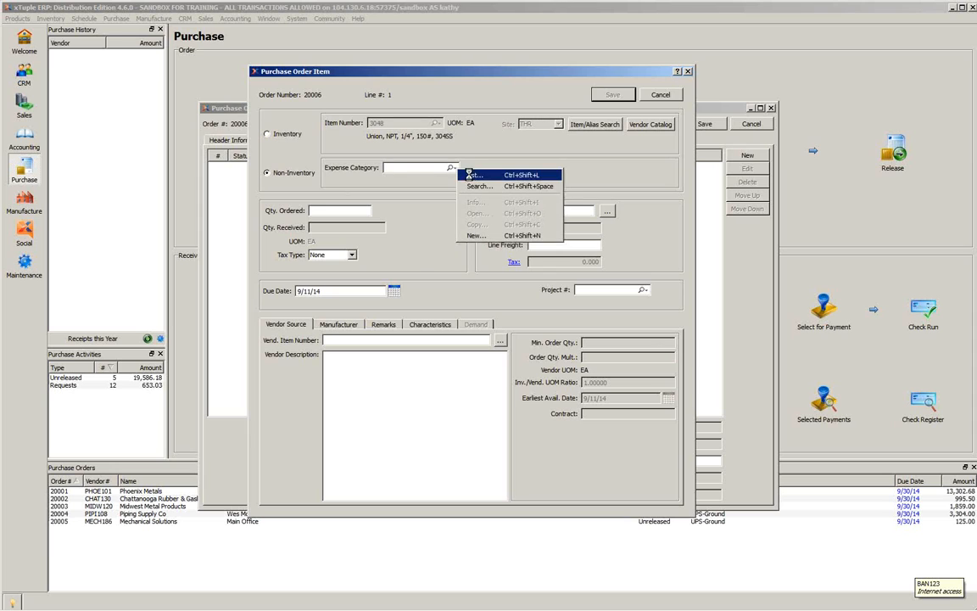
pyautogui.click(471, 176)
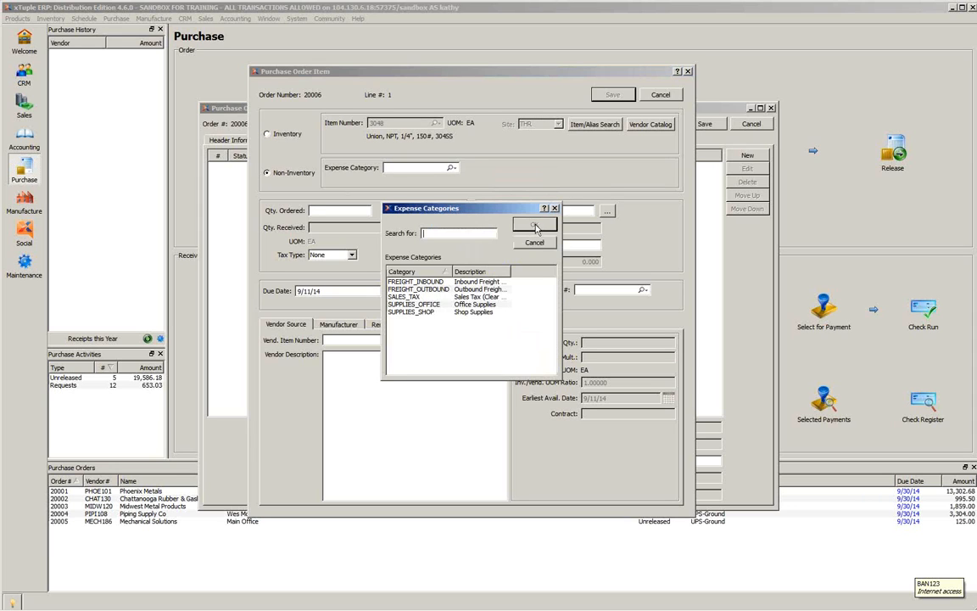
pyautogui.click(426, 306)
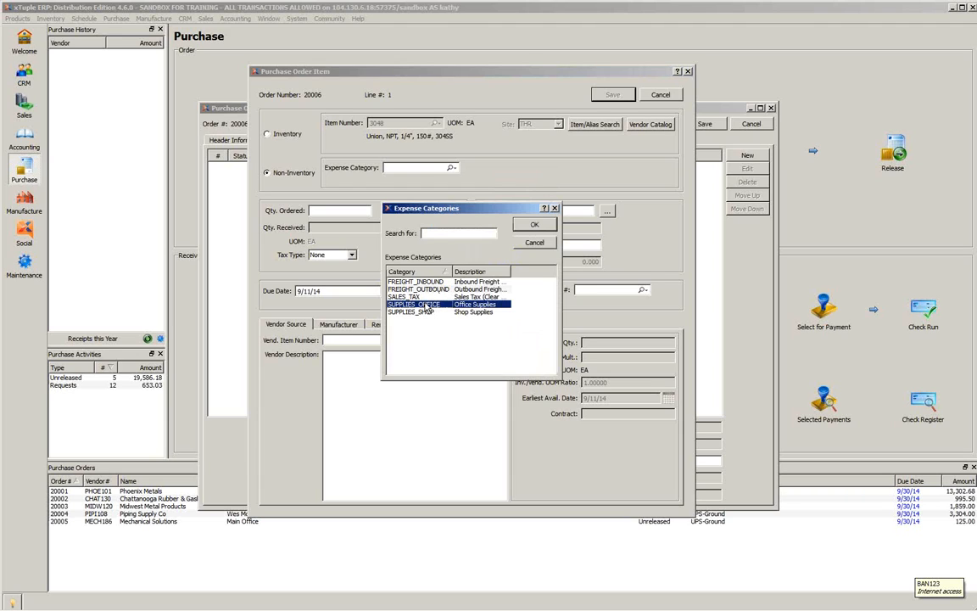
pyautogui.click(537, 244)
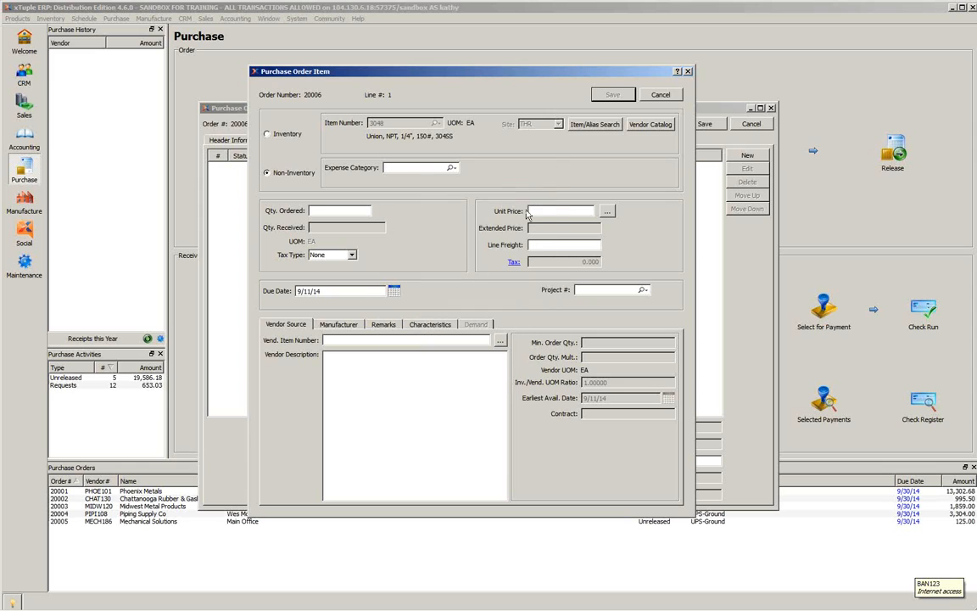
pyautogui.click(263, 131)
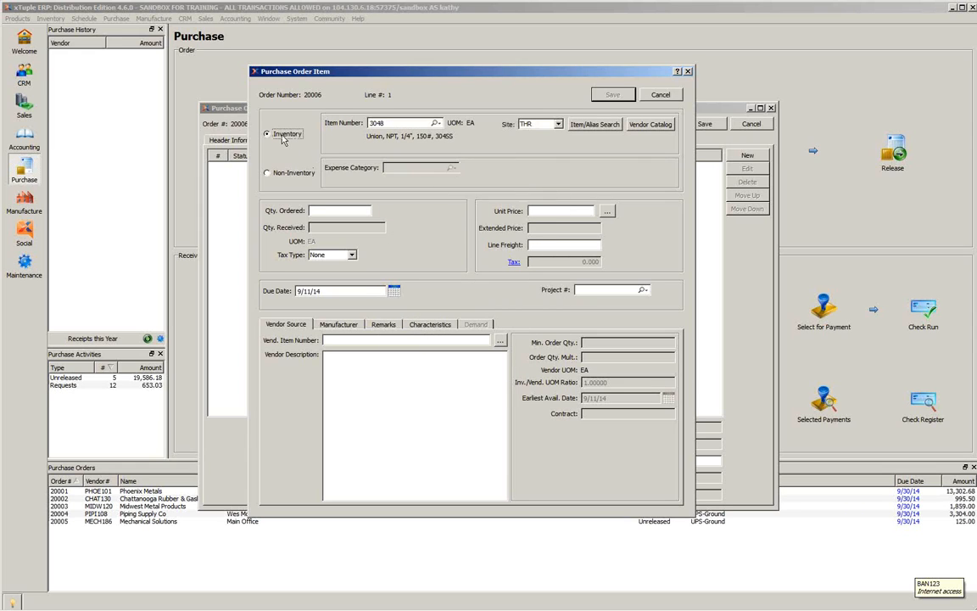
# - Set the ordered quantity to 200 and check the tax type choices, keeping None
pyautogui.click(353, 210)
pyautogui.press('Tab')
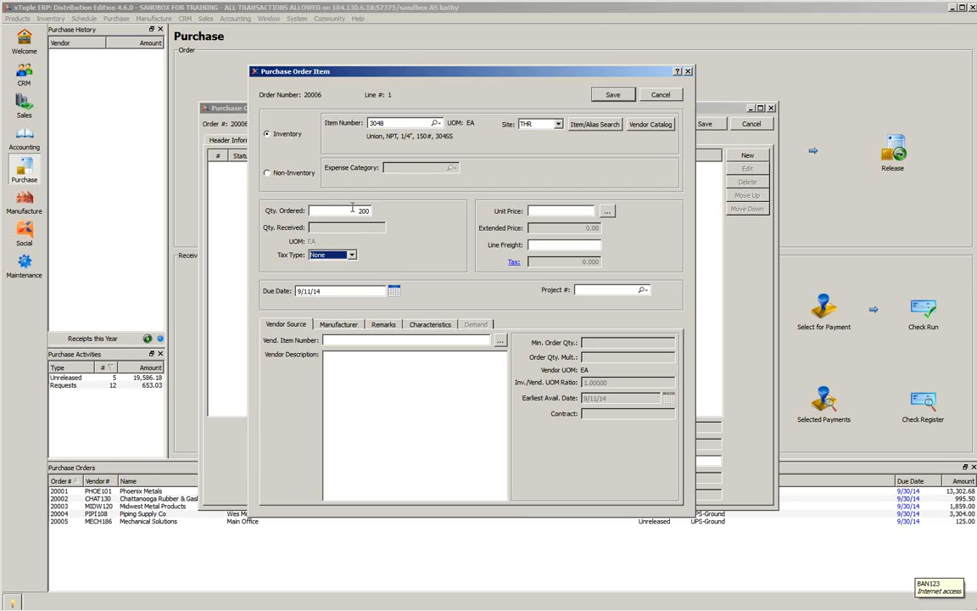
pyautogui.click(352, 256)
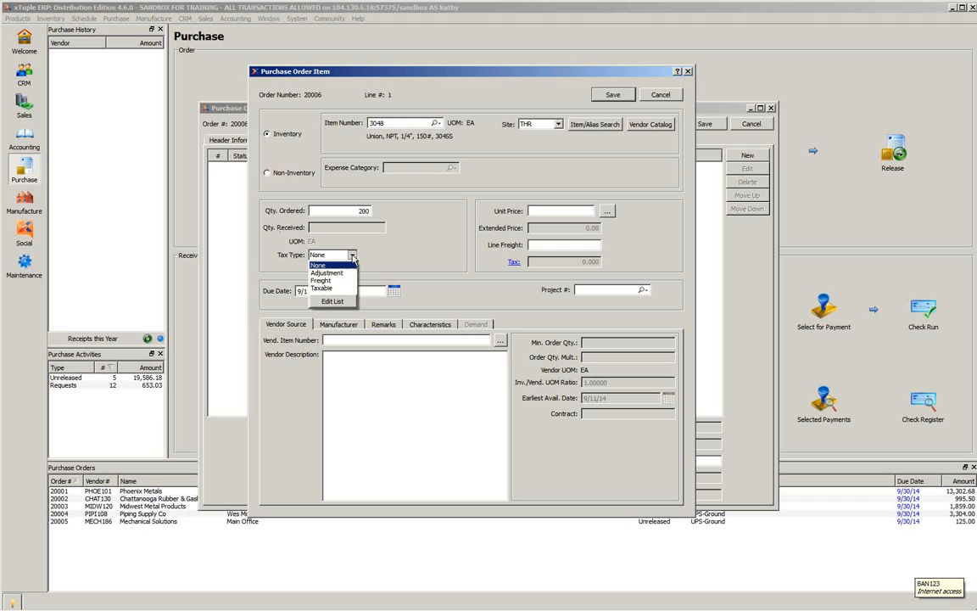
pyautogui.click(352, 256)
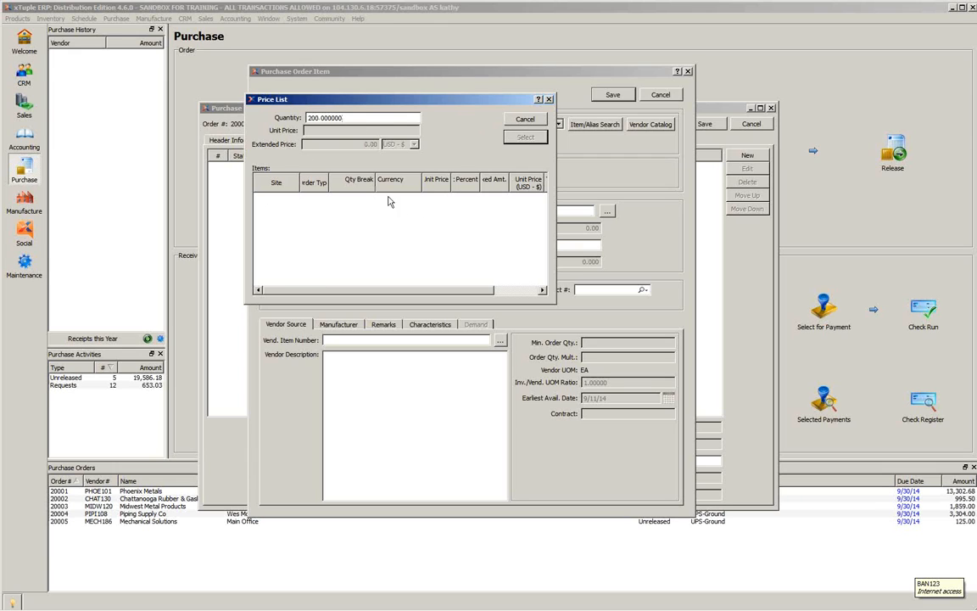
# - Close the price list without selecting a price, and set the line's unit price to 10
pyautogui.click(526, 118)
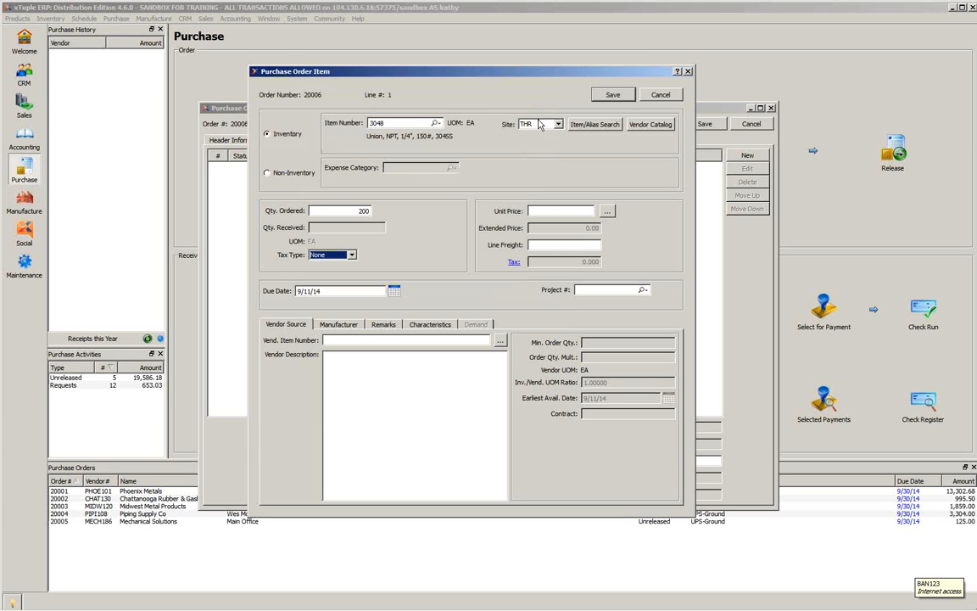
pyautogui.click(570, 210)
pyautogui.write('10')
pyautogui.press('Tab')
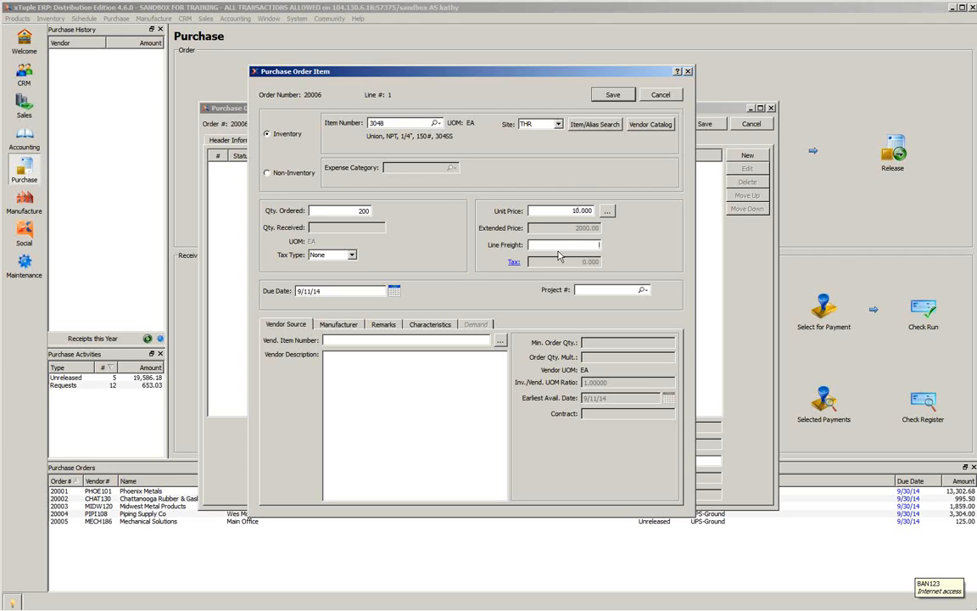
# - Set the line's due date to 9/18/14 and select the Piping Supply Co item source for item 3048
pyautogui.click(396, 292)
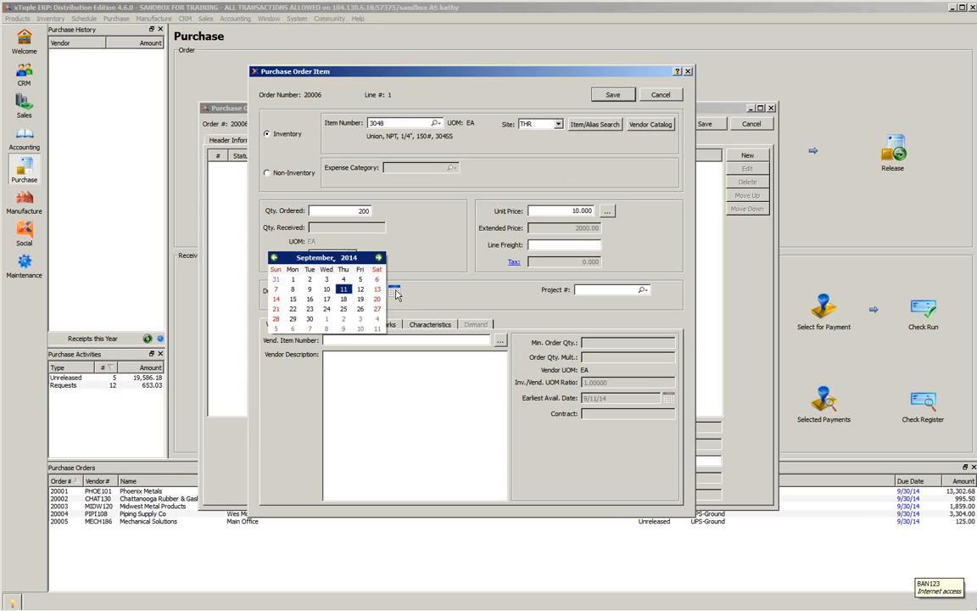
pyautogui.click(344, 300)
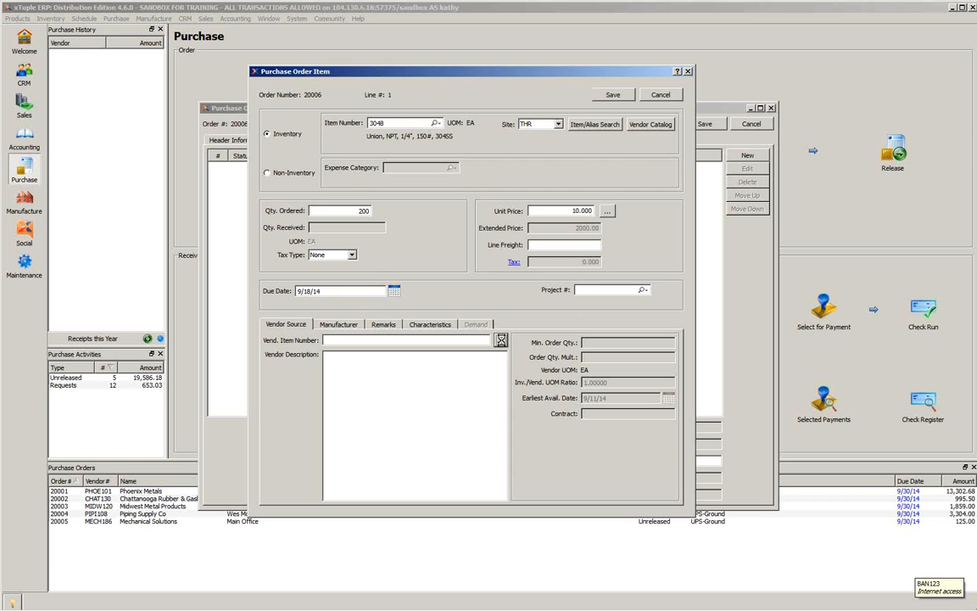
pyautogui.click(501, 341)
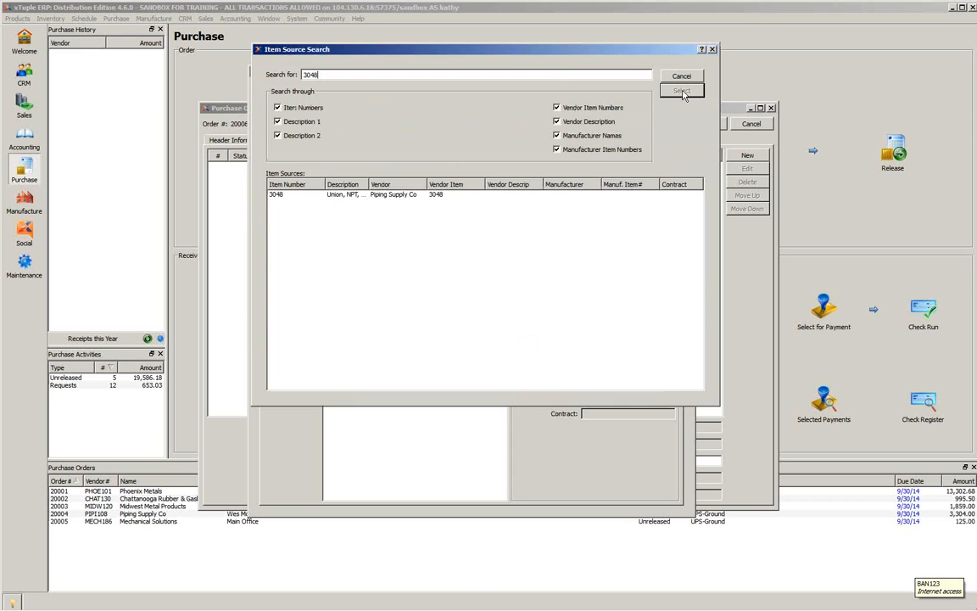
pyautogui.click(299, 196)
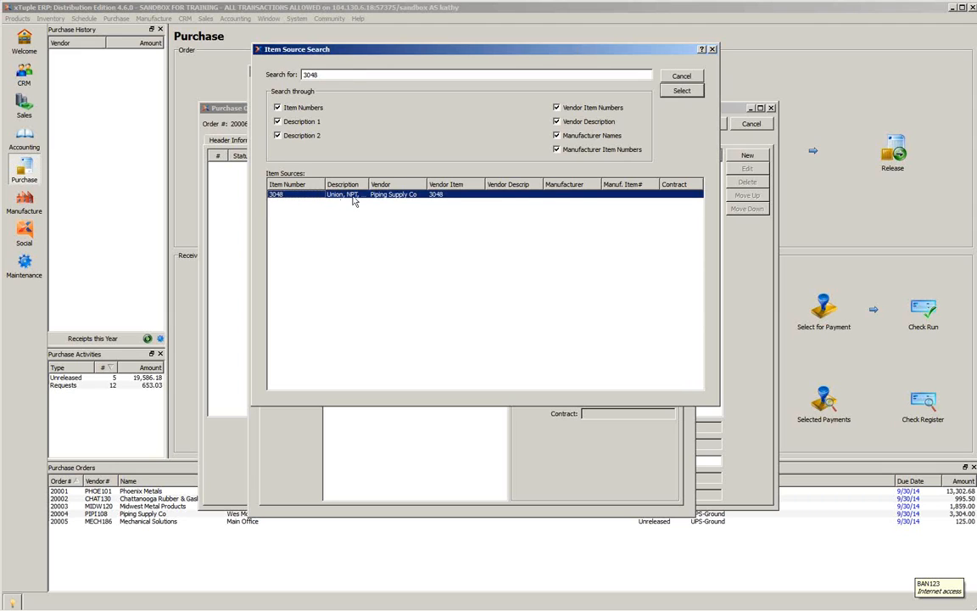
pyautogui.click(667, 93)
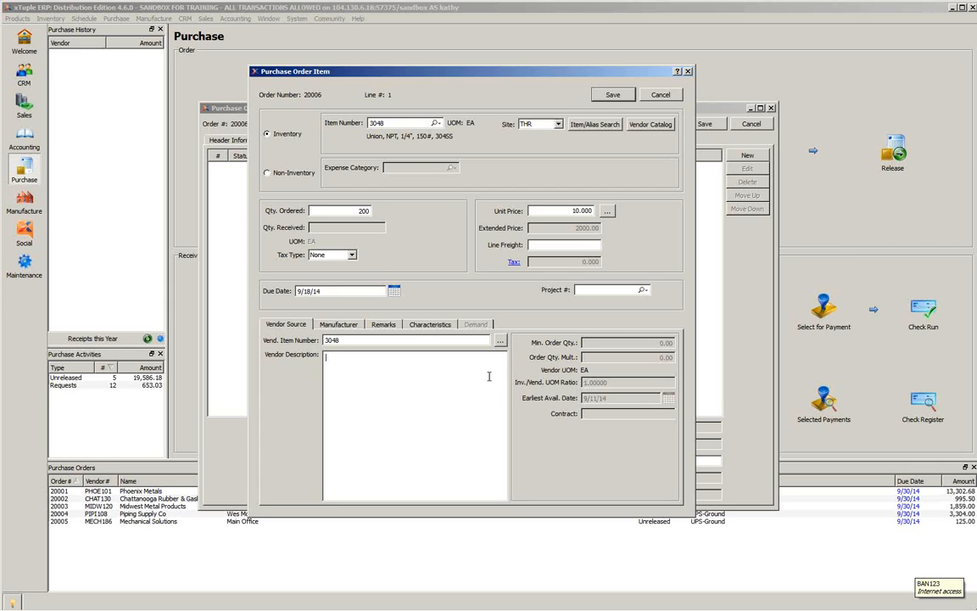
# - Review the line's manufacturer details, name choices, remarks and characteristics, and return to its vendor source
pyautogui.click(334, 328)
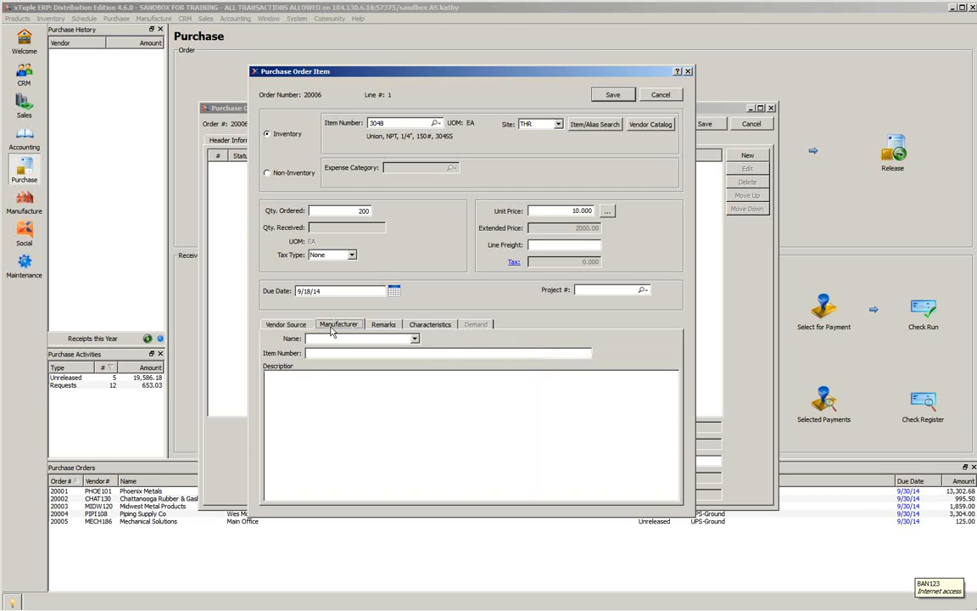
pyautogui.click(416, 340)
pyautogui.click(416, 341)
pyautogui.click(380, 325)
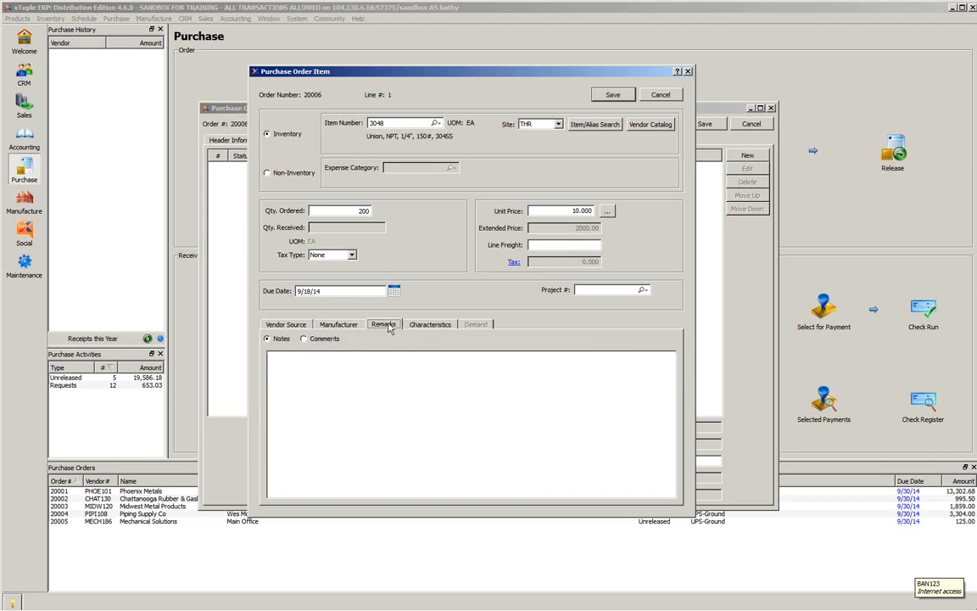
pyautogui.click(424, 326)
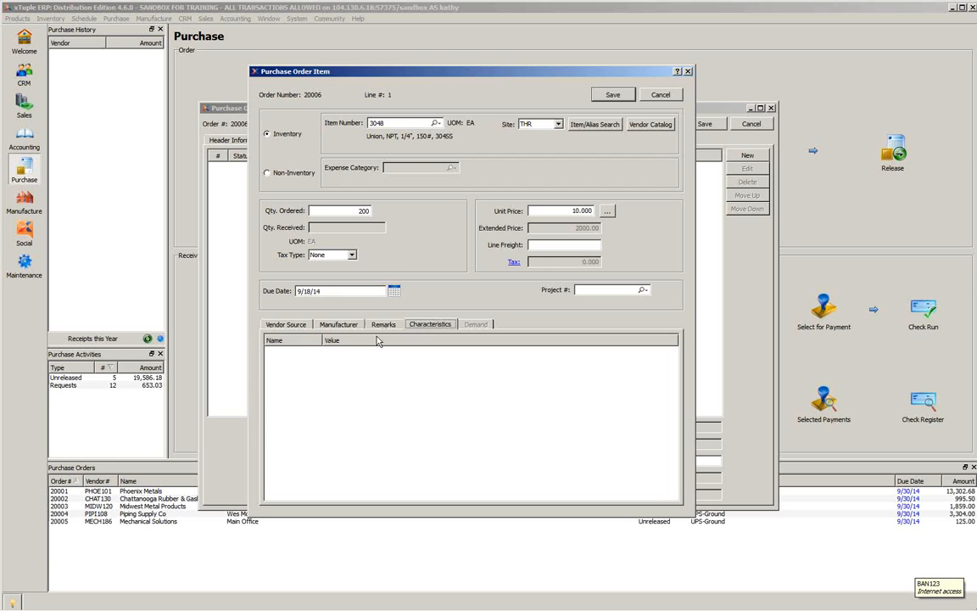
pyautogui.click(289, 326)
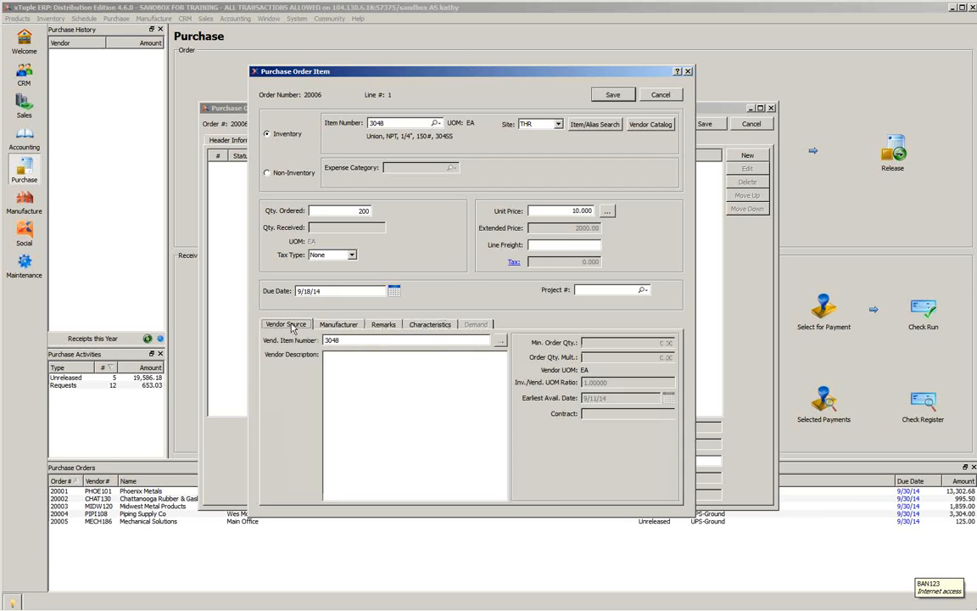
# - Save the line item for 3048 and cancel the blank entry for line 2
pyautogui.click(613, 95)
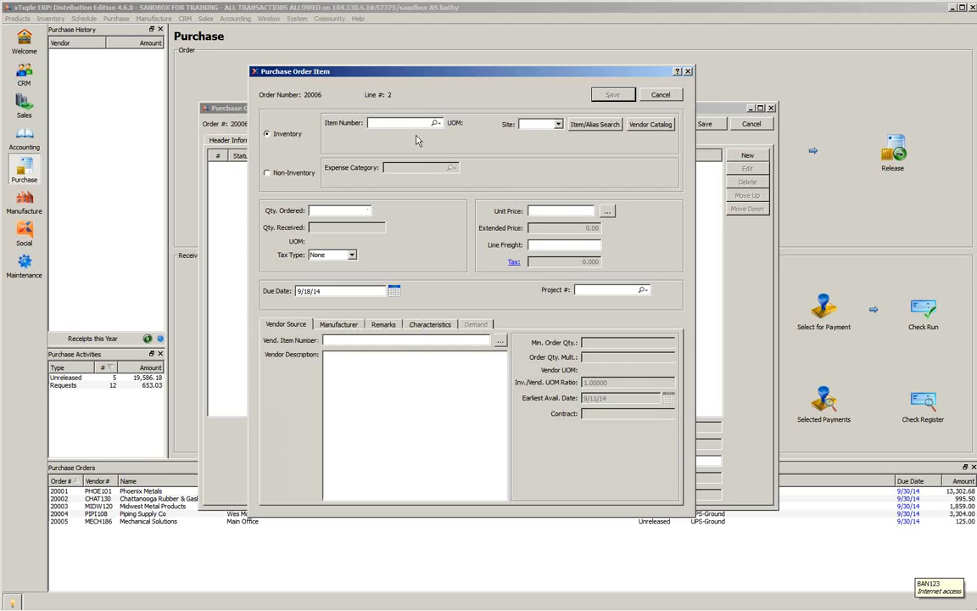
pyautogui.click(661, 95)
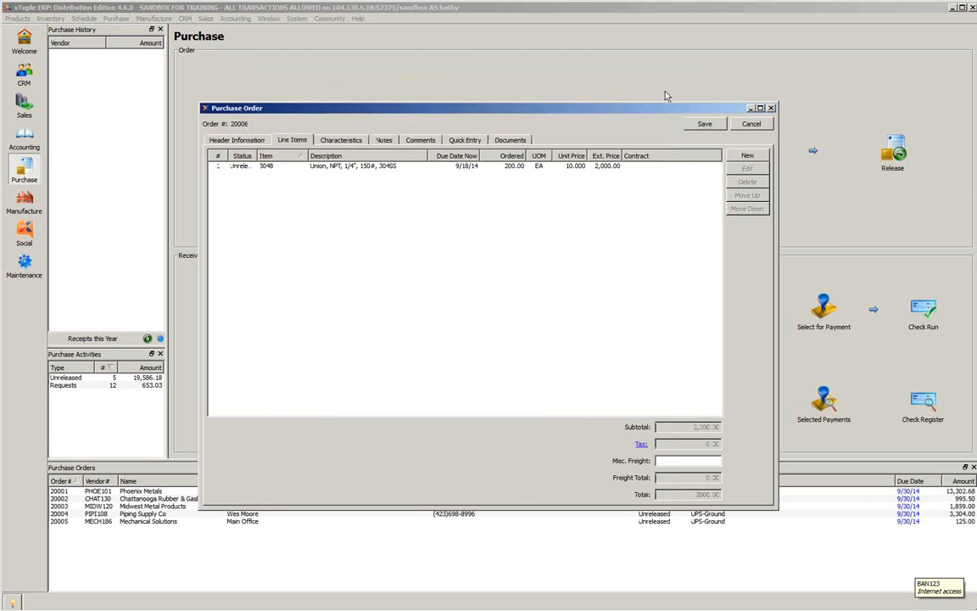
# - Review the order's quick entry, characteristics, notes, comments and documents sections, and return to its header information
pyautogui.click(462, 141)
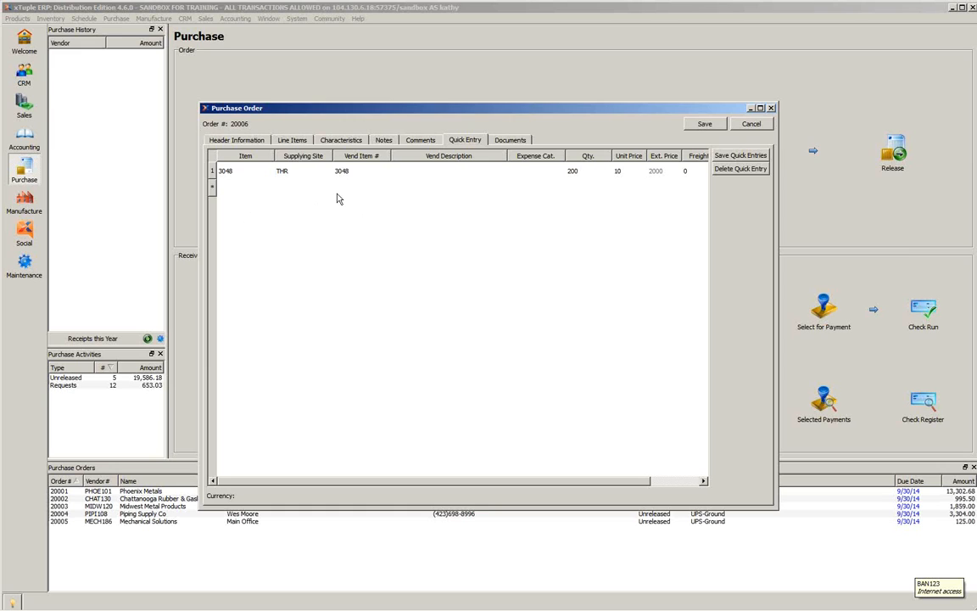
pyautogui.click(335, 142)
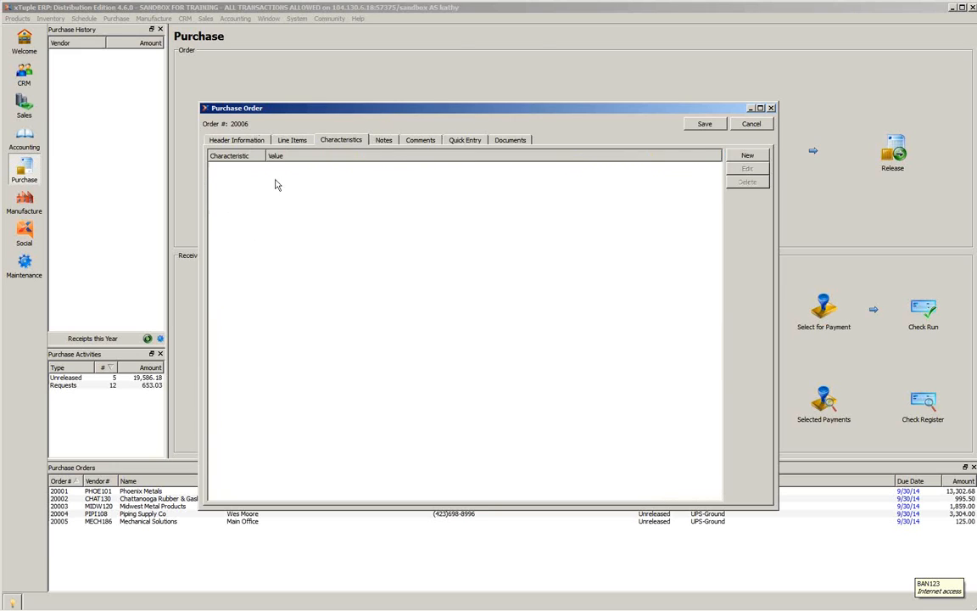
pyautogui.click(383, 145)
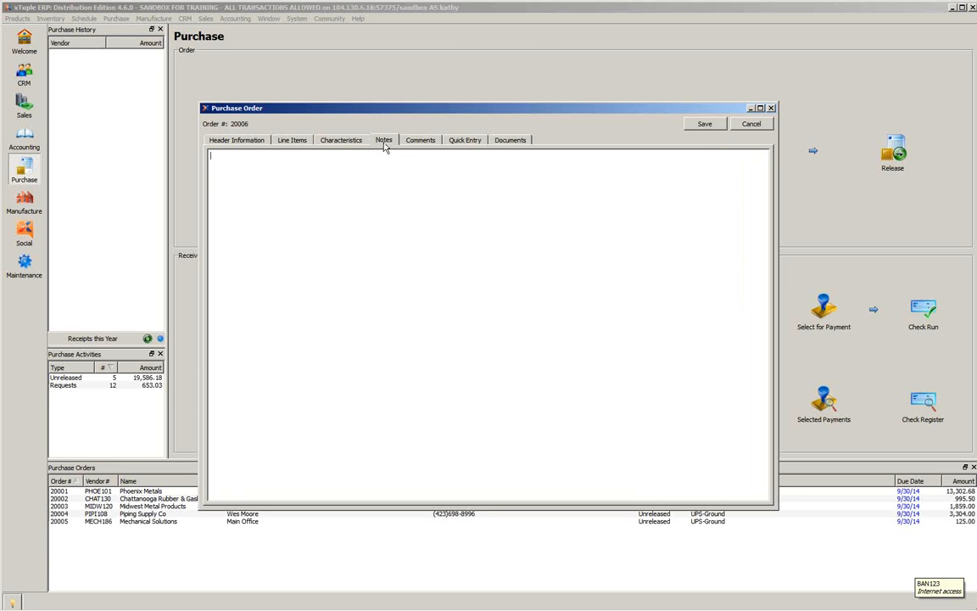
pyautogui.click(429, 145)
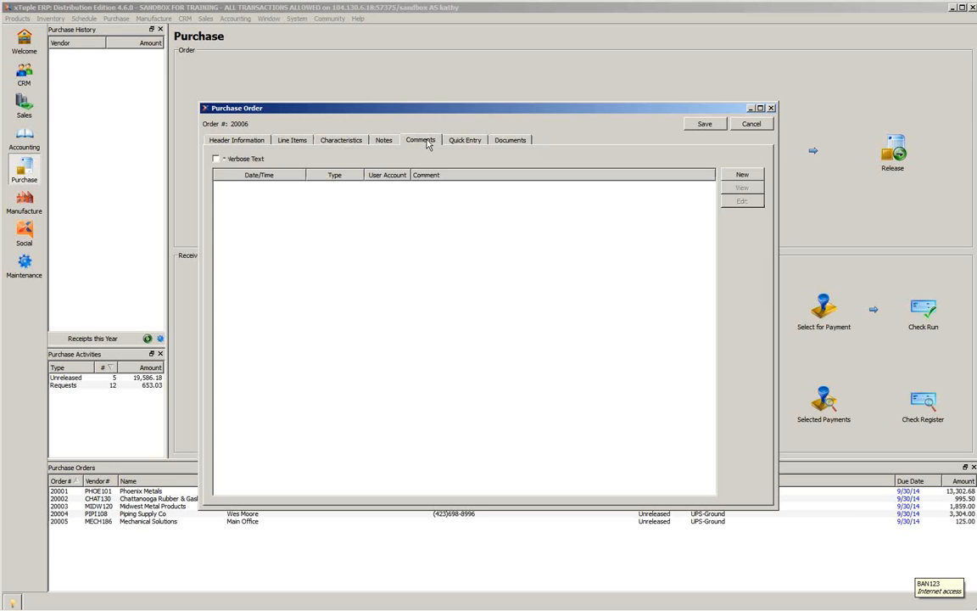
pyautogui.click(503, 144)
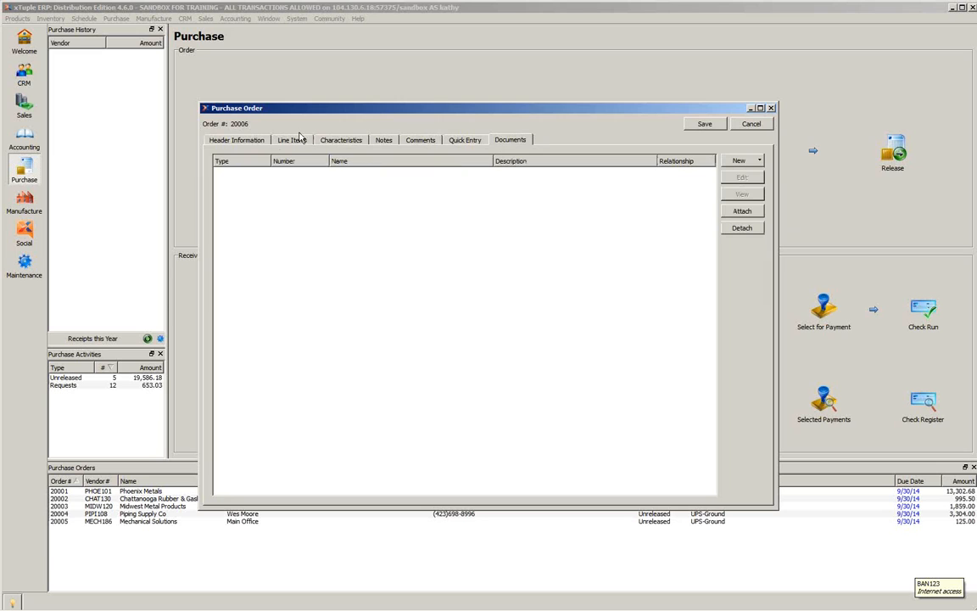
pyautogui.click(252, 146)
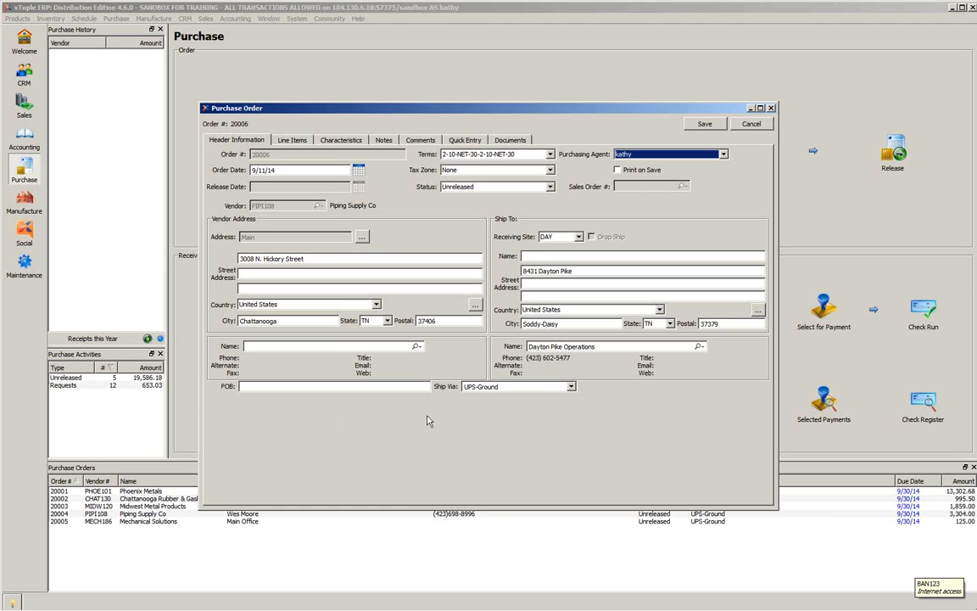
# - Cancel purchase order 20006 and confirm deleting it together with its line items
pyautogui.click(750, 128)
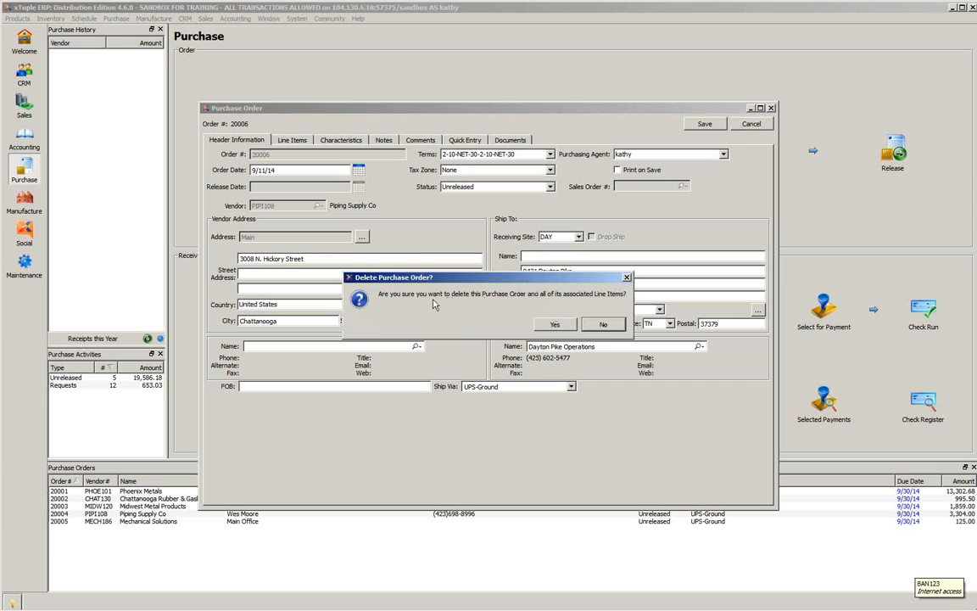
pyautogui.click(550, 326)
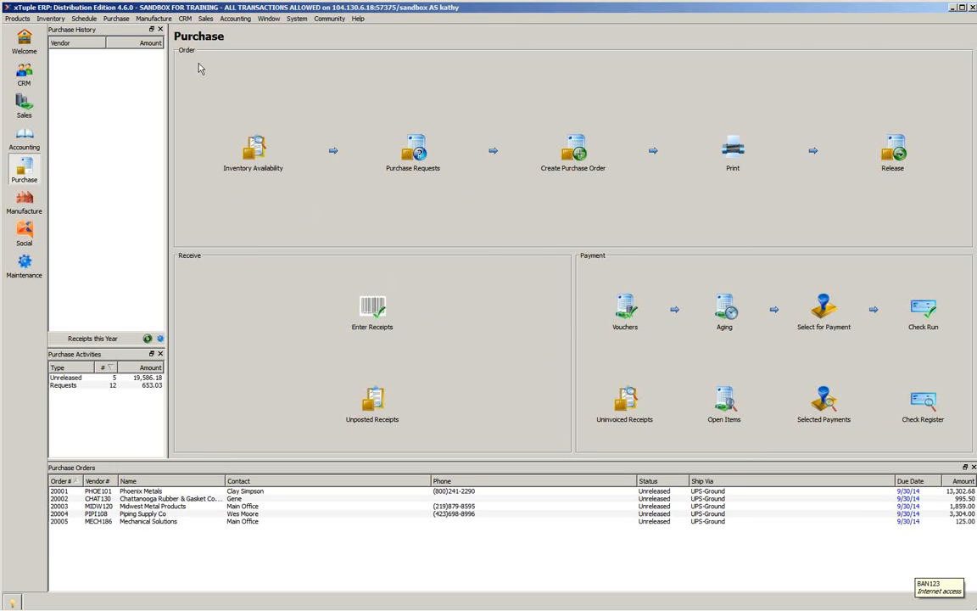
# - List the purchase requests by planner code for all planner codes and all sites
pyautogui.click(81, 18)
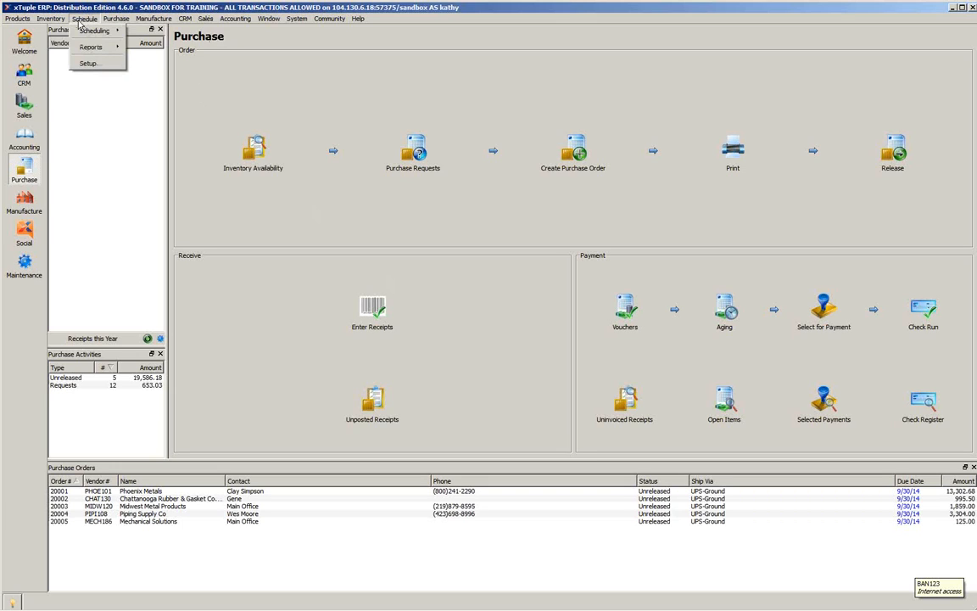
pyautogui.moveTo(91, 38)
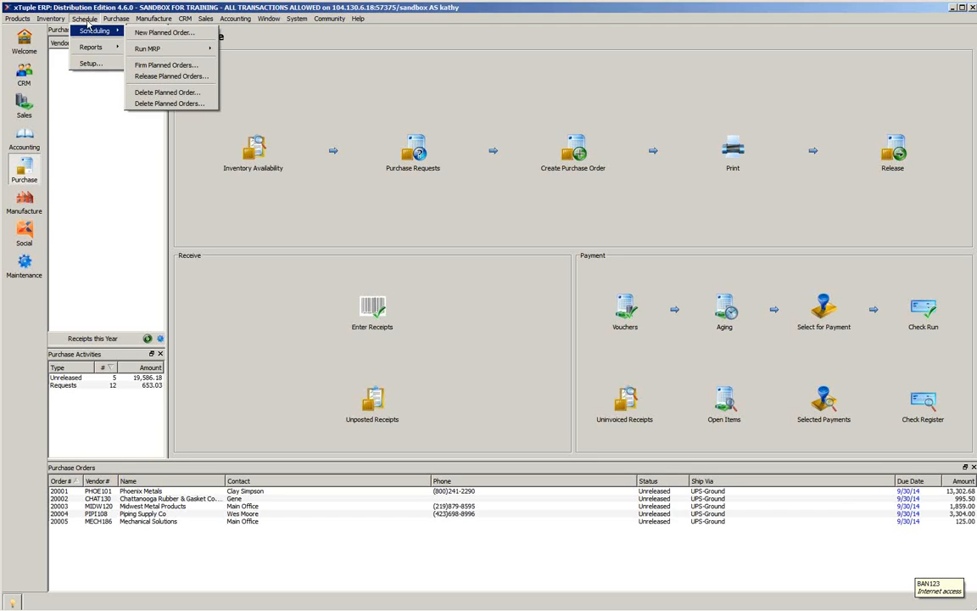
pyautogui.moveTo(105, 20)
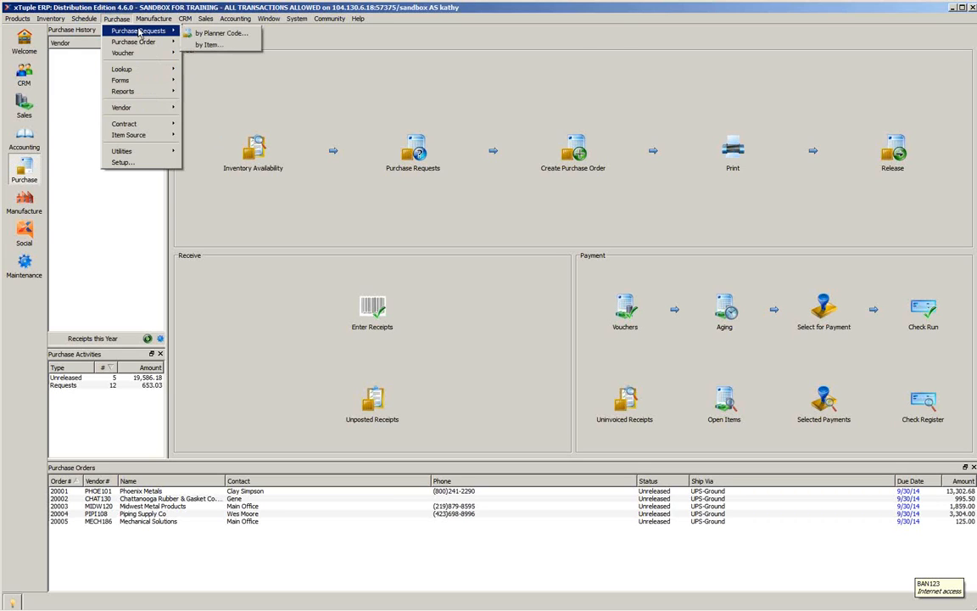
pyautogui.click(223, 34)
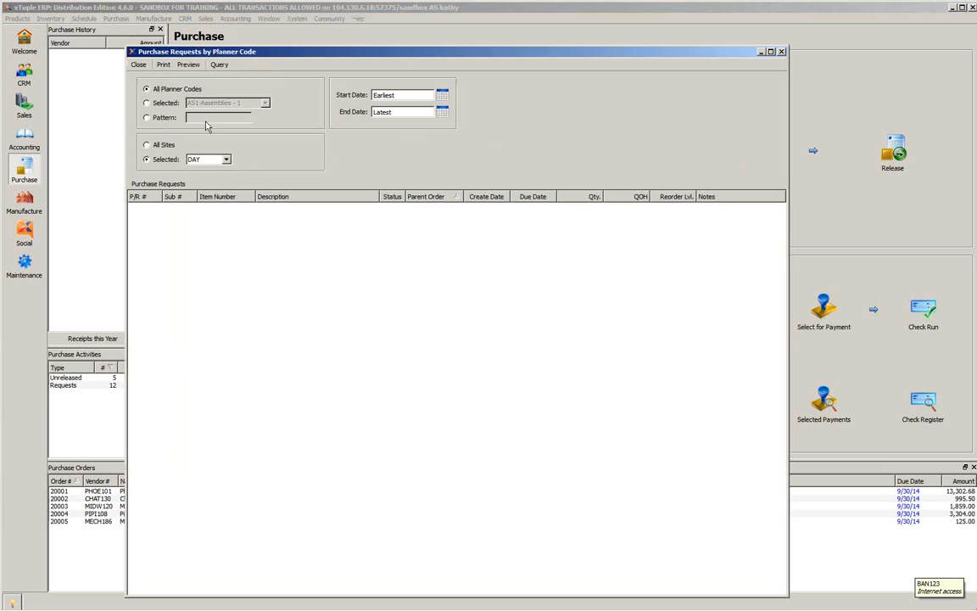
pyautogui.click(165, 146)
pyautogui.click(218, 65)
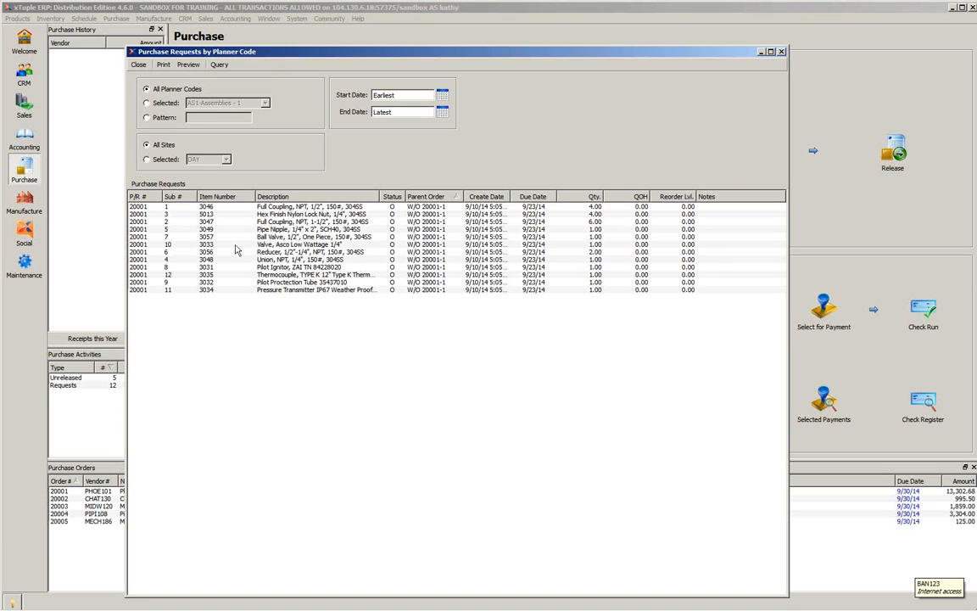
# - Examine the running availability of requested item 3048, including its Piping Supply Co order, and close that view
pyautogui.click(210, 260)
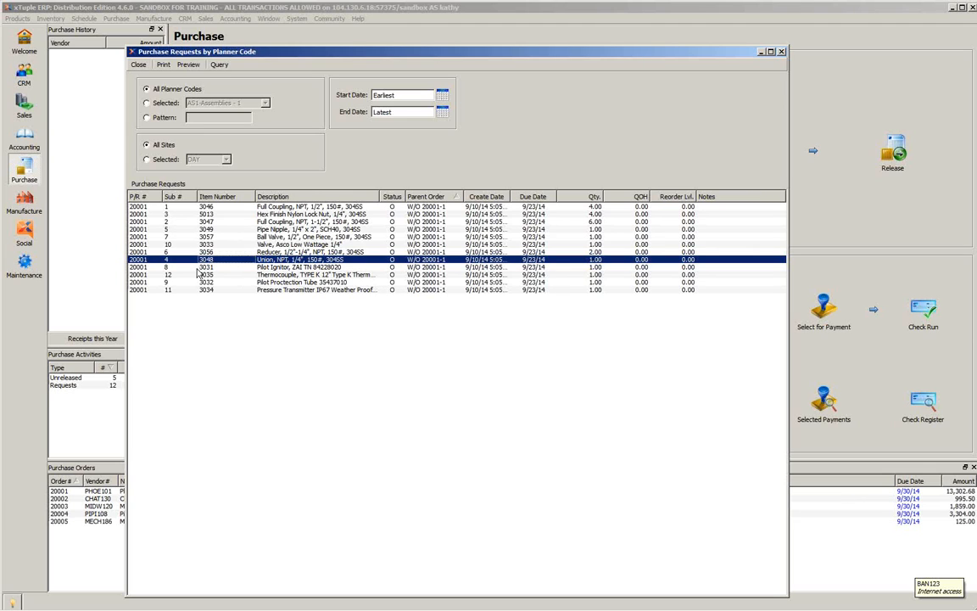
pyautogui.rightClick(208, 265)
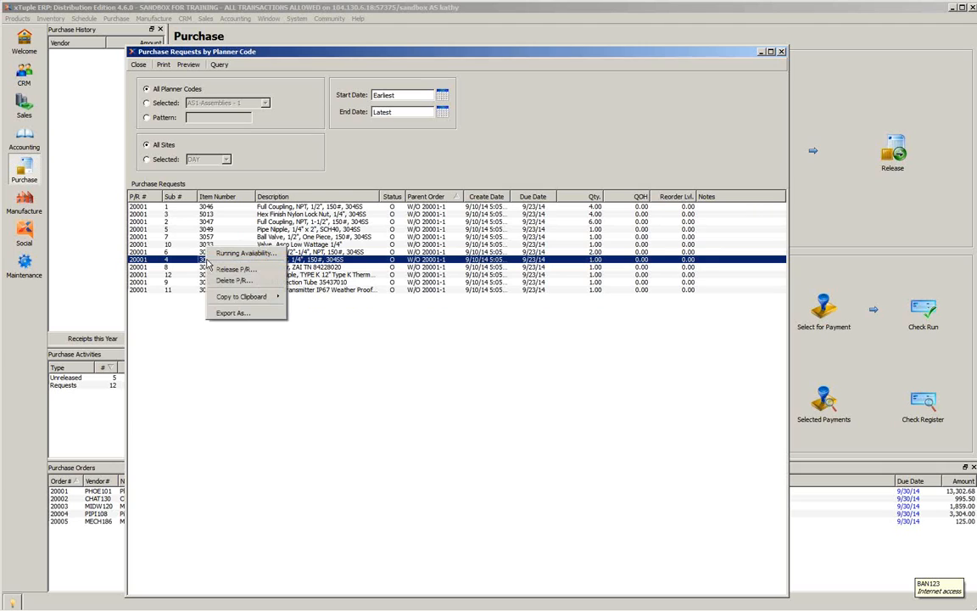
pyautogui.click(248, 253)
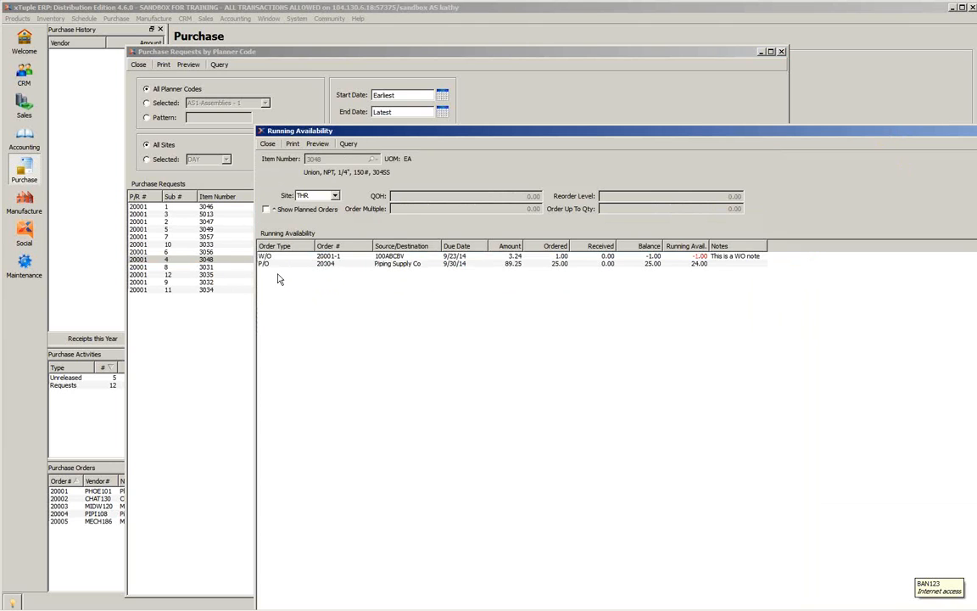
pyautogui.moveTo(429, 134); pyautogui.dragTo(204, 65)
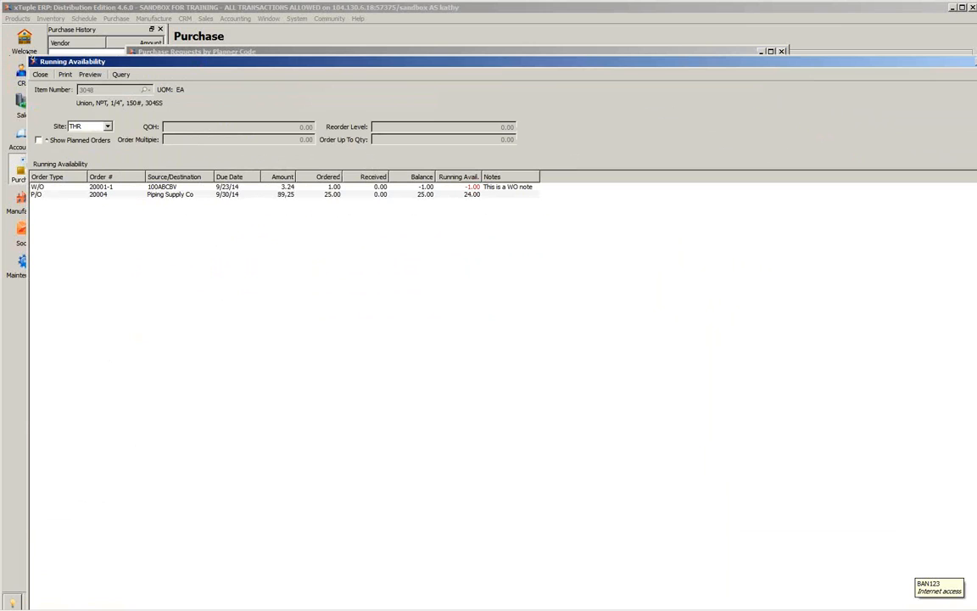
pyautogui.moveTo(29, 59); pyautogui.dragTo(360, 108)
pyautogui.moveTo(495, 108); pyautogui.dragTo(234, 76)
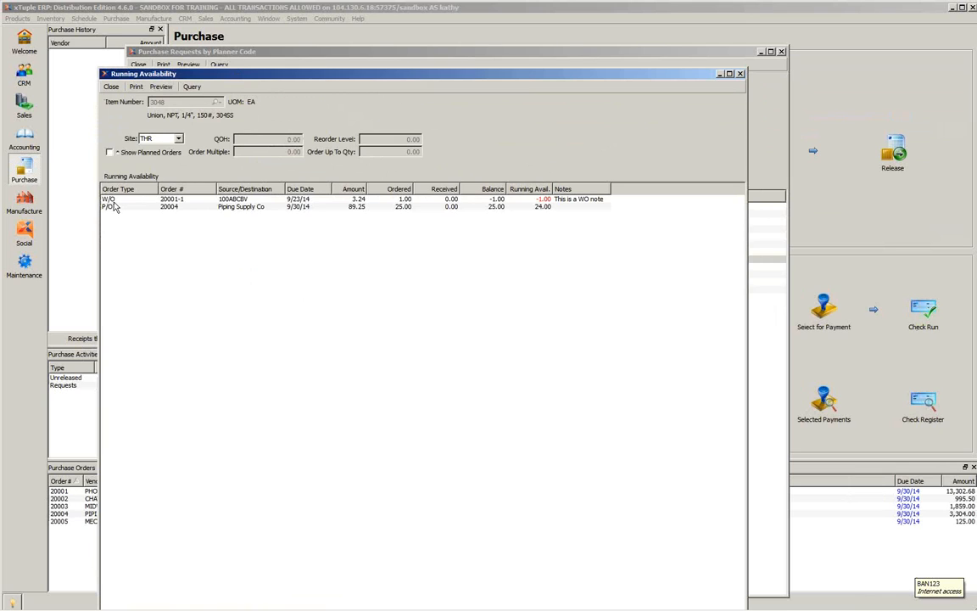
pyautogui.click(116, 208)
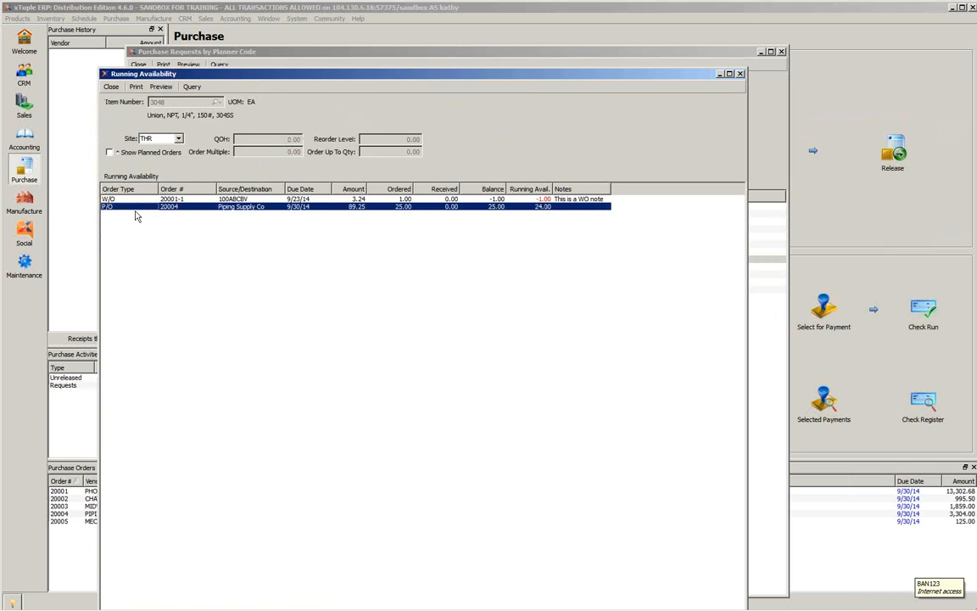
pyautogui.click(739, 74)
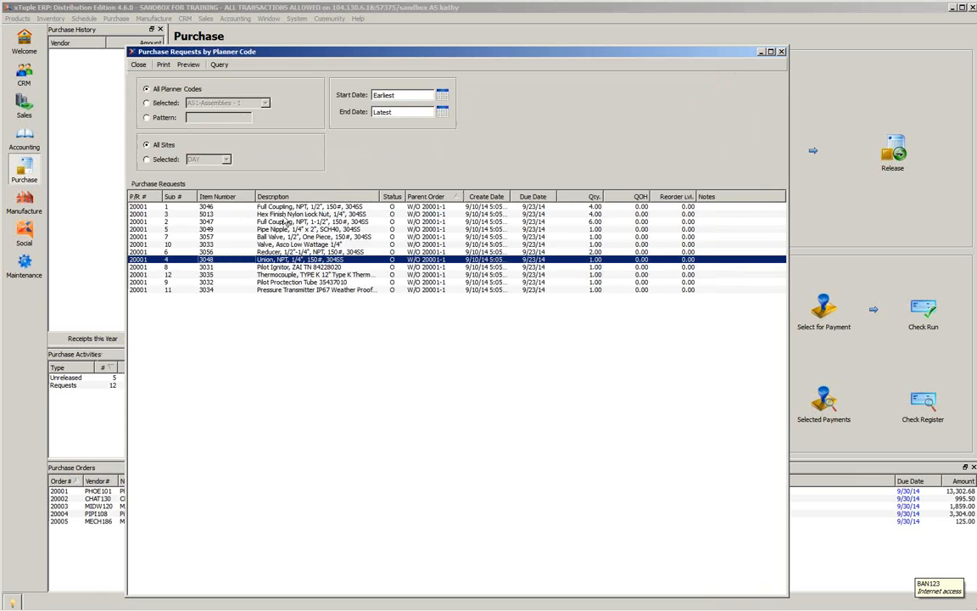
# - Release the purchase request for item 3048 to Piping Supply Co, using existing unreleased purchase order 20004
pyautogui.rightClick(208, 259)
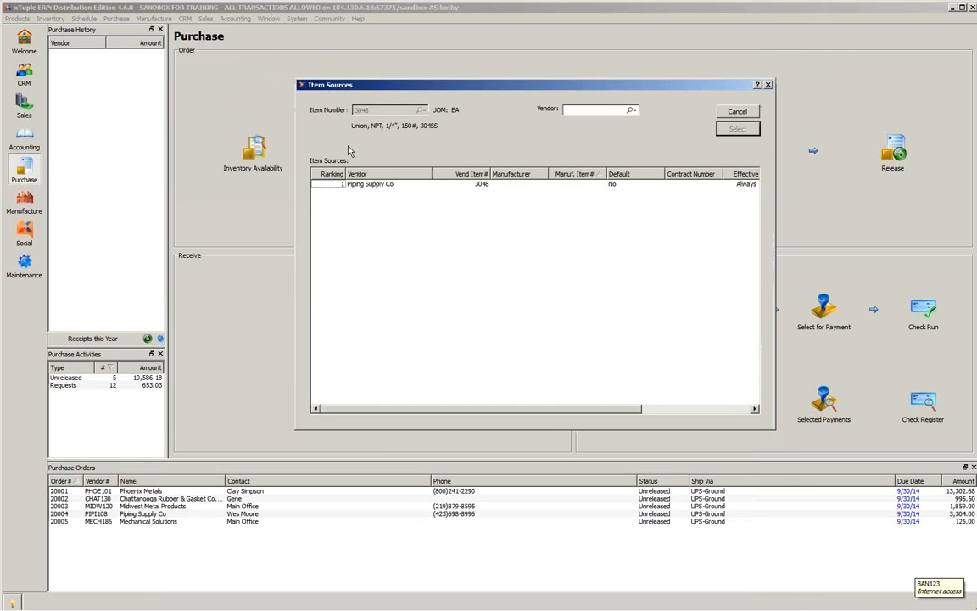
pyautogui.click(363, 188)
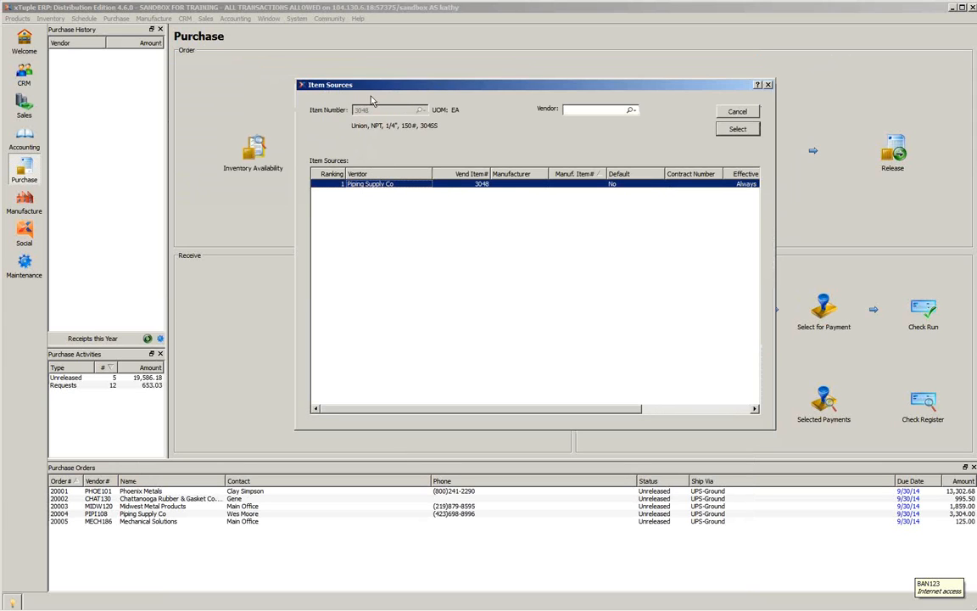
pyautogui.click(726, 134)
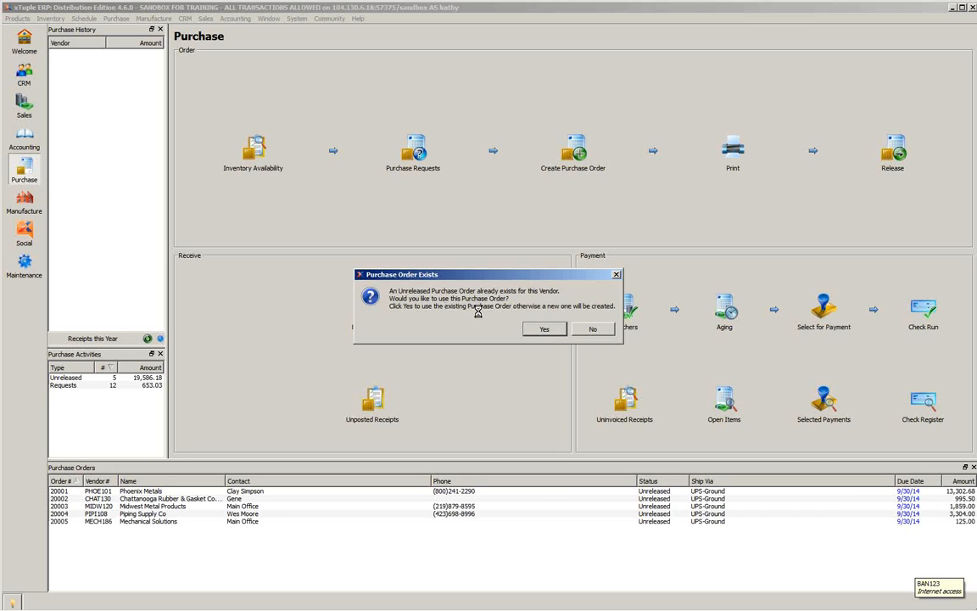
pyautogui.click(535, 334)
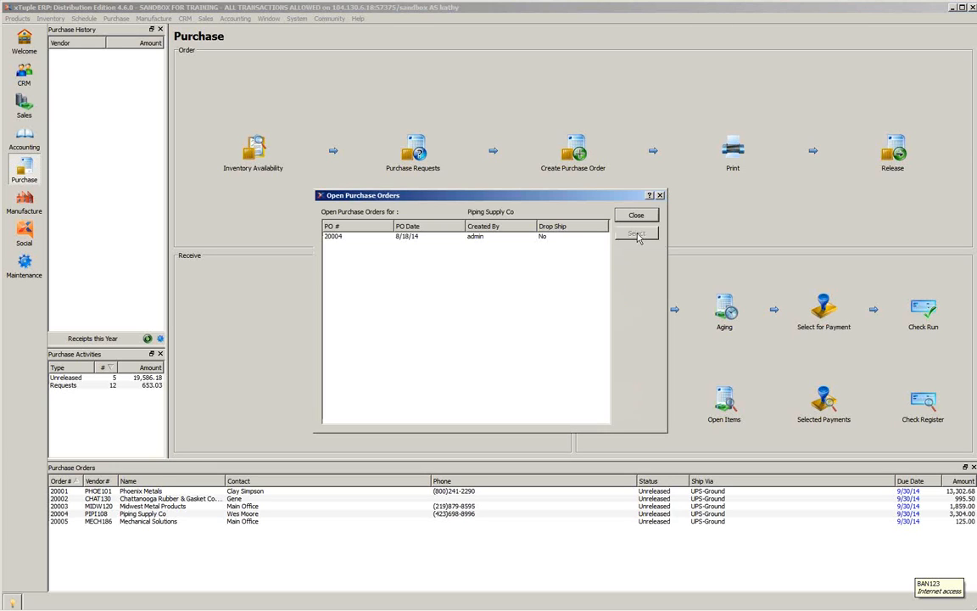
pyautogui.click(333, 239)
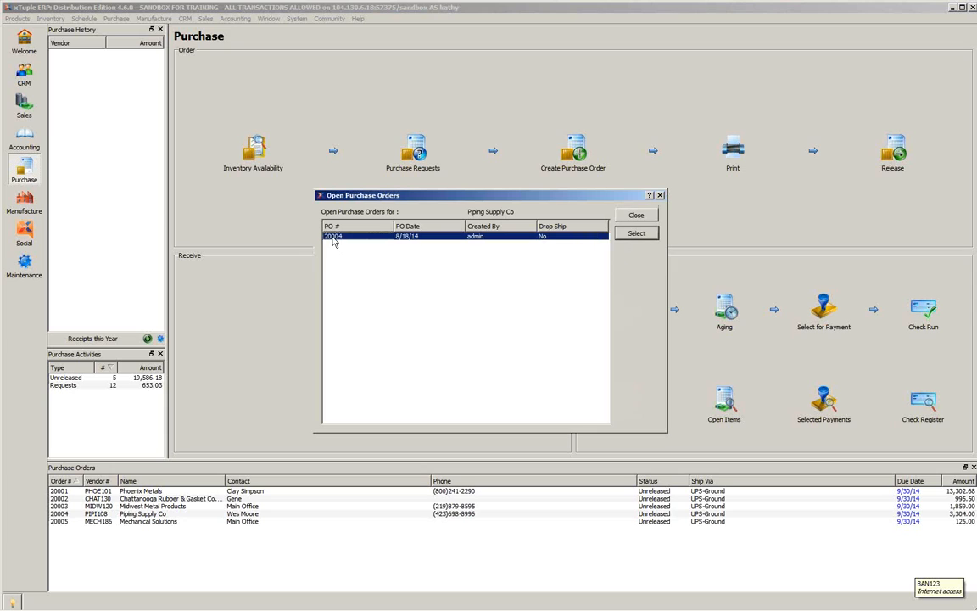
pyautogui.click(636, 236)
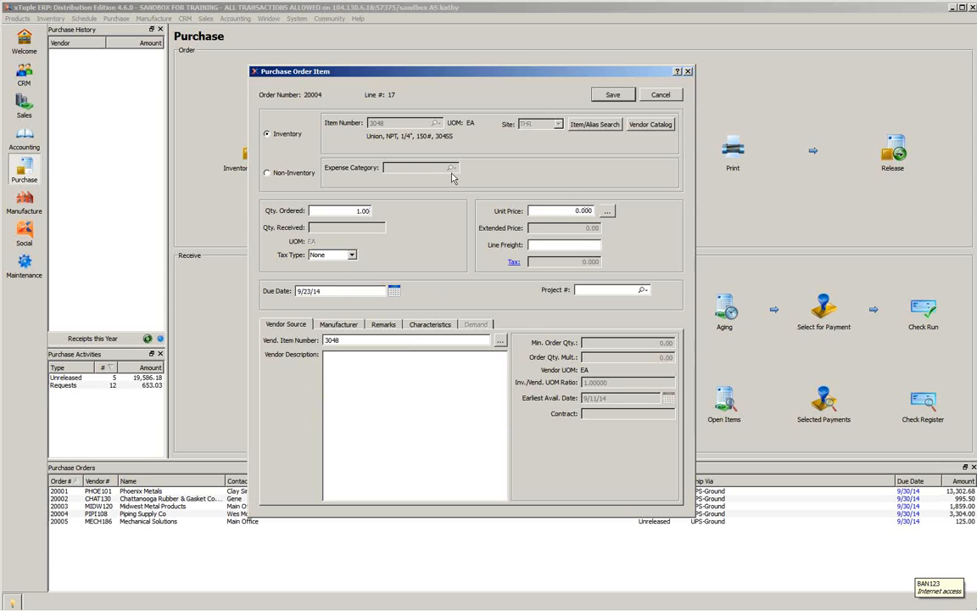
# - Save the released line for item 3048, check the line items of order 20004, and save the order
pyautogui.click(619, 97)
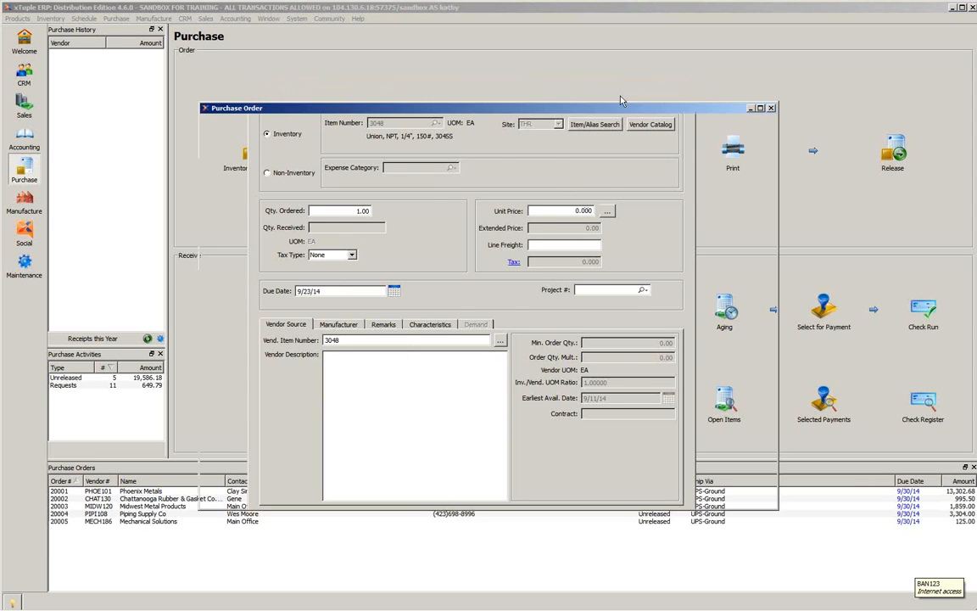
pyautogui.click(285, 140)
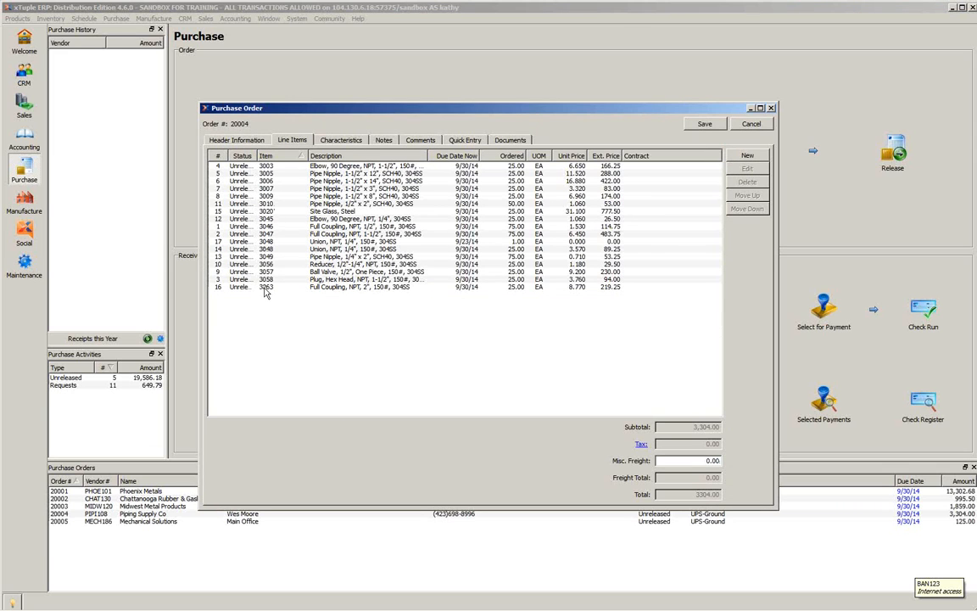
pyautogui.click(705, 125)
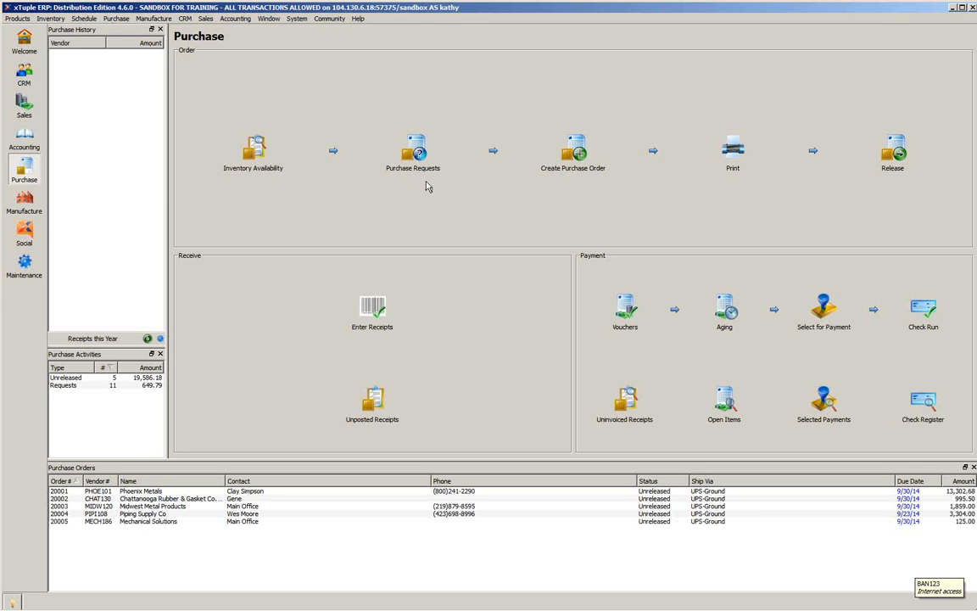
# - Query the purchase requests again for all planner codes and all sites, and close the list
pyautogui.click(414, 153)
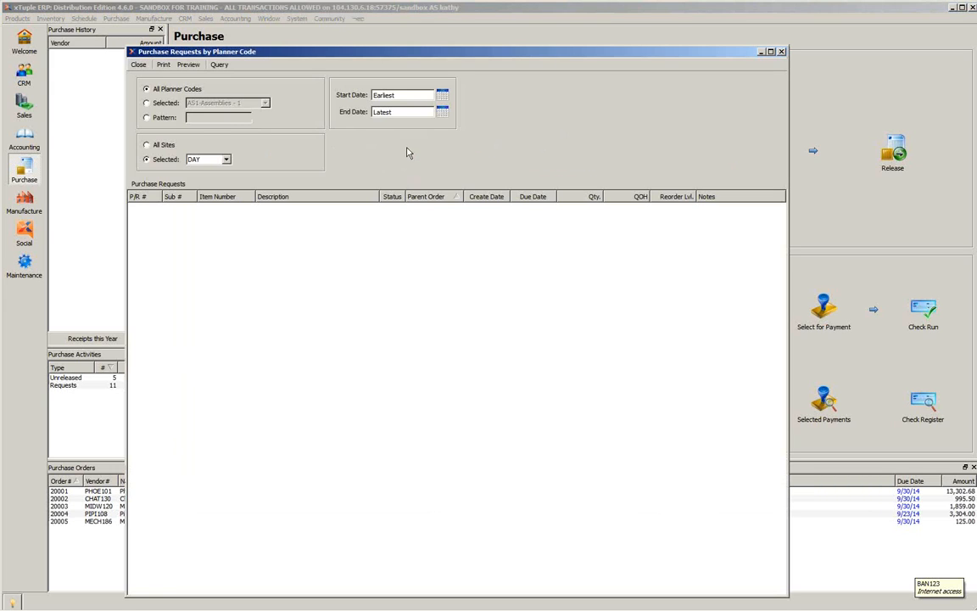
pyautogui.click(156, 145)
pyautogui.click(218, 66)
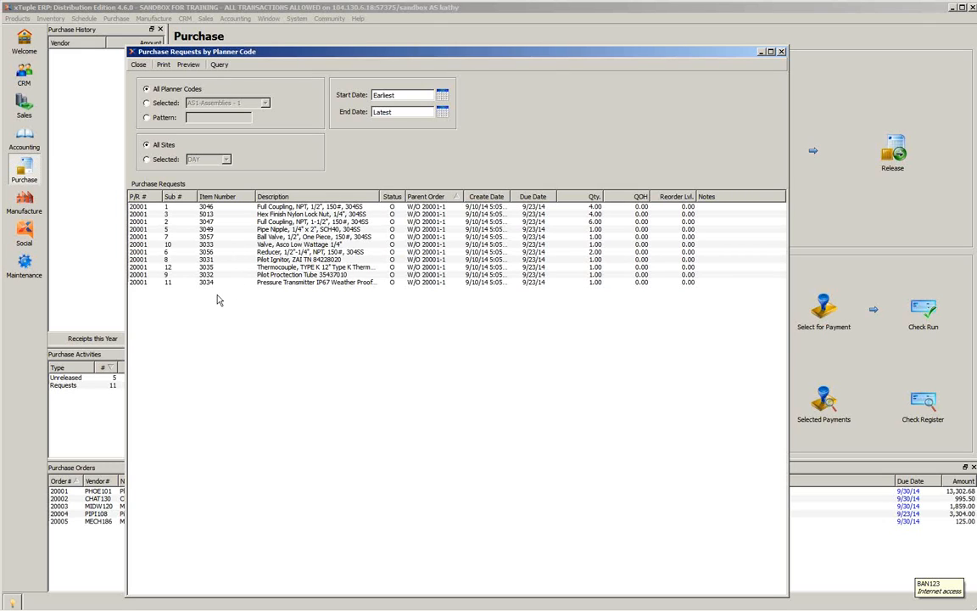
pyautogui.click(782, 52)
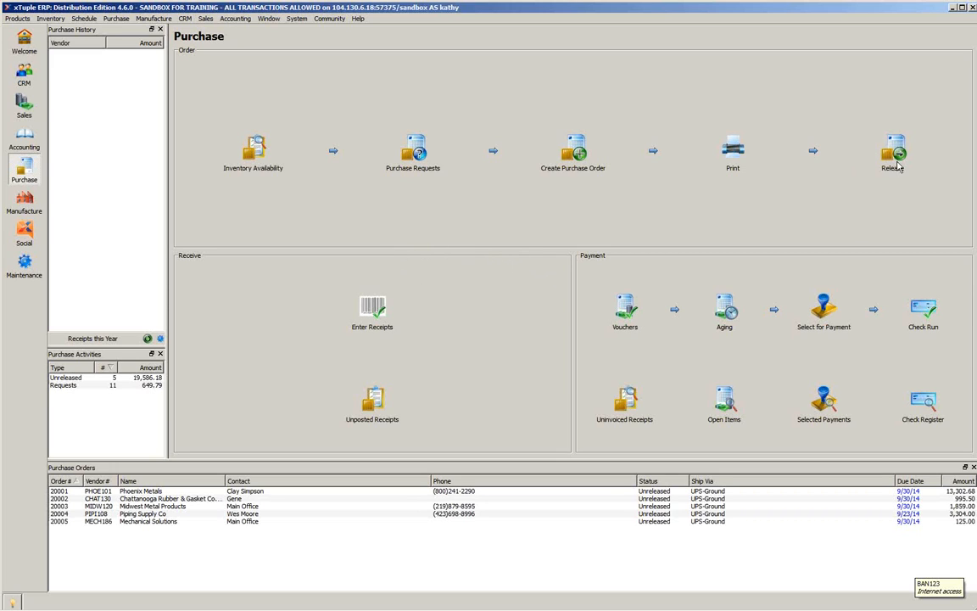
# - Choose the Chattanooga Rubber & Gasket Co. purchase order for printing, and close the print form without printing
pyautogui.click(735, 154)
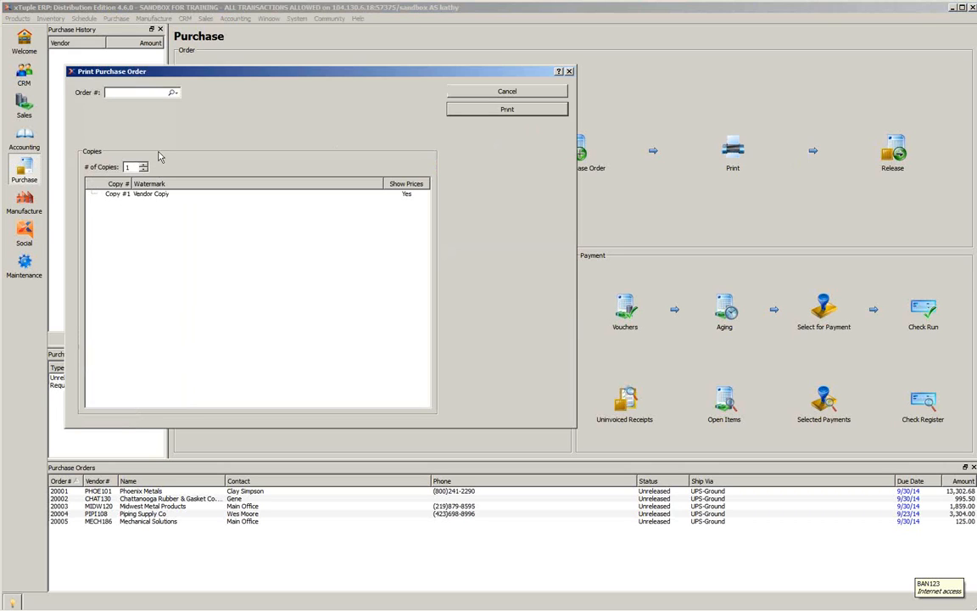
pyautogui.click(172, 91)
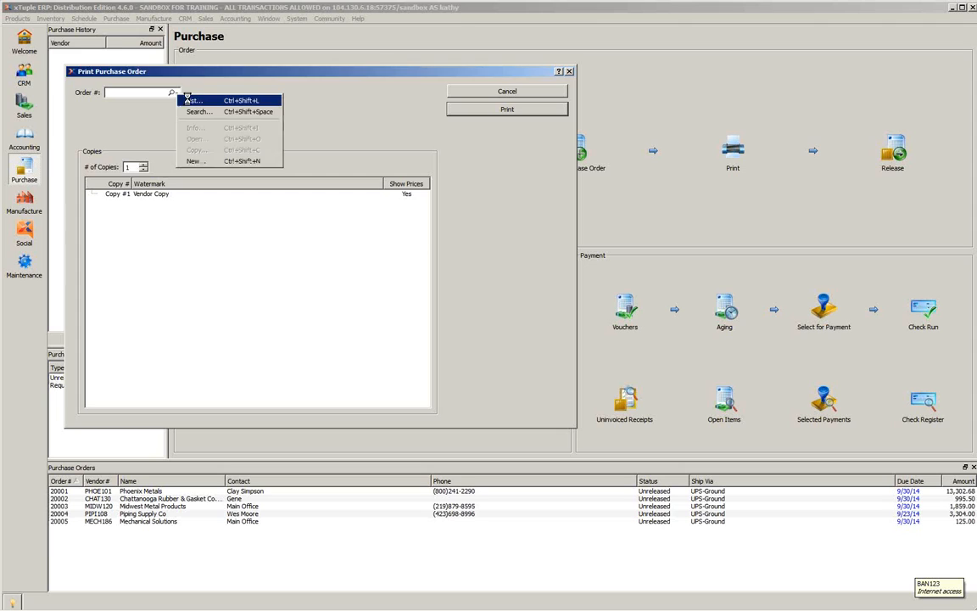
pyautogui.click(191, 101)
pyautogui.click(225, 222)
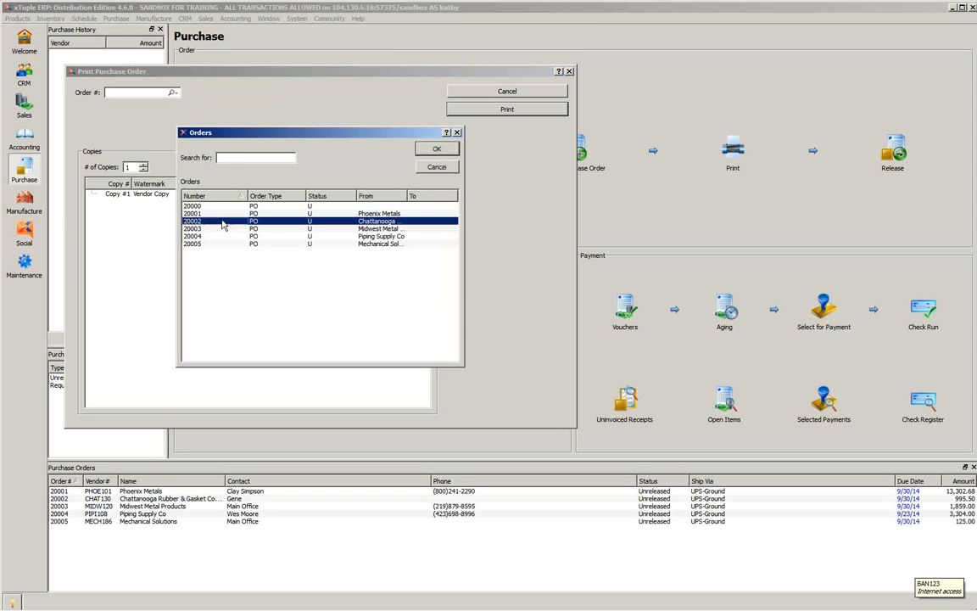
pyautogui.click(435, 150)
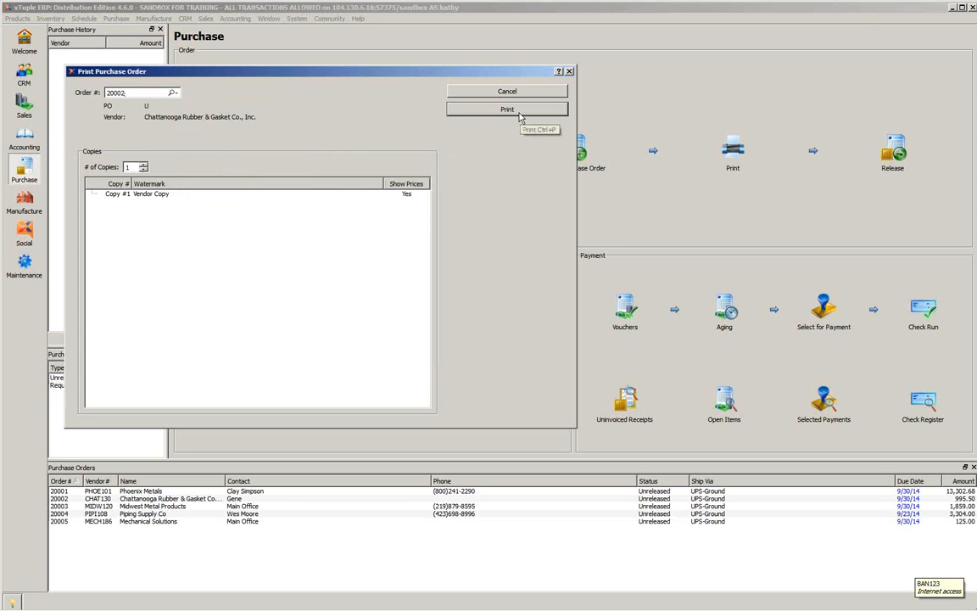
pyautogui.click(569, 72)
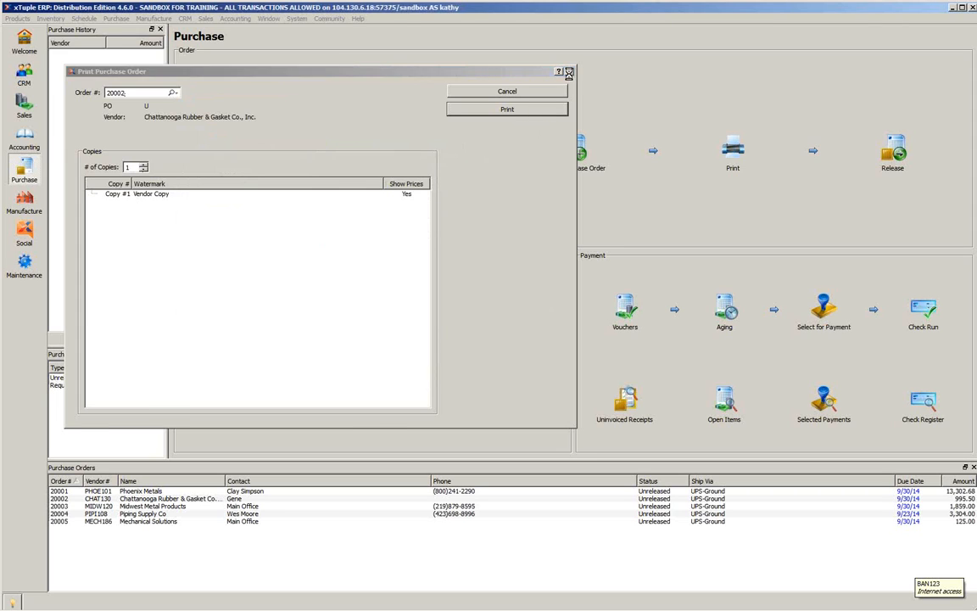
pyautogui.click(117, 19)
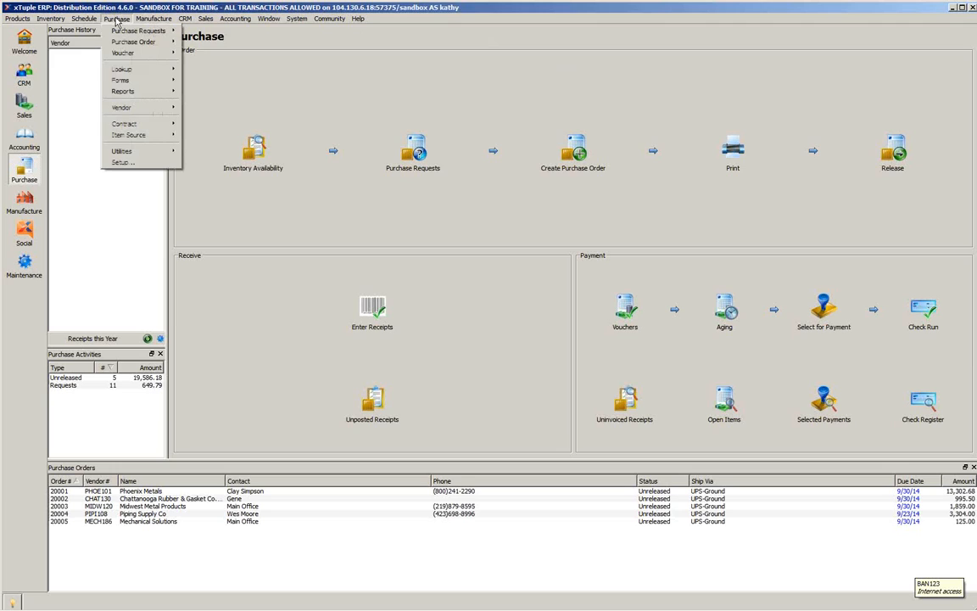
pyautogui.moveTo(114, 41)
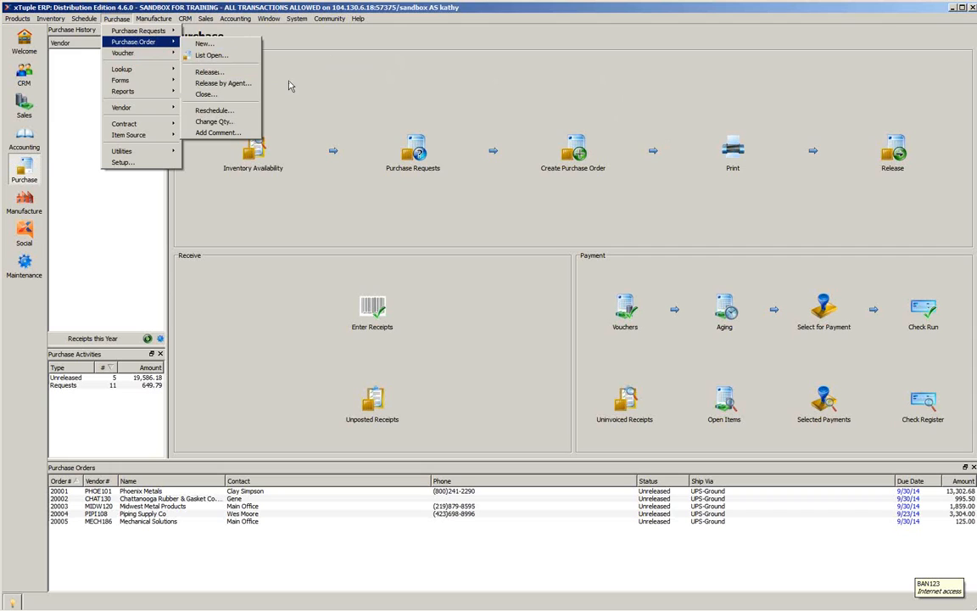
pyautogui.click(259, 76)
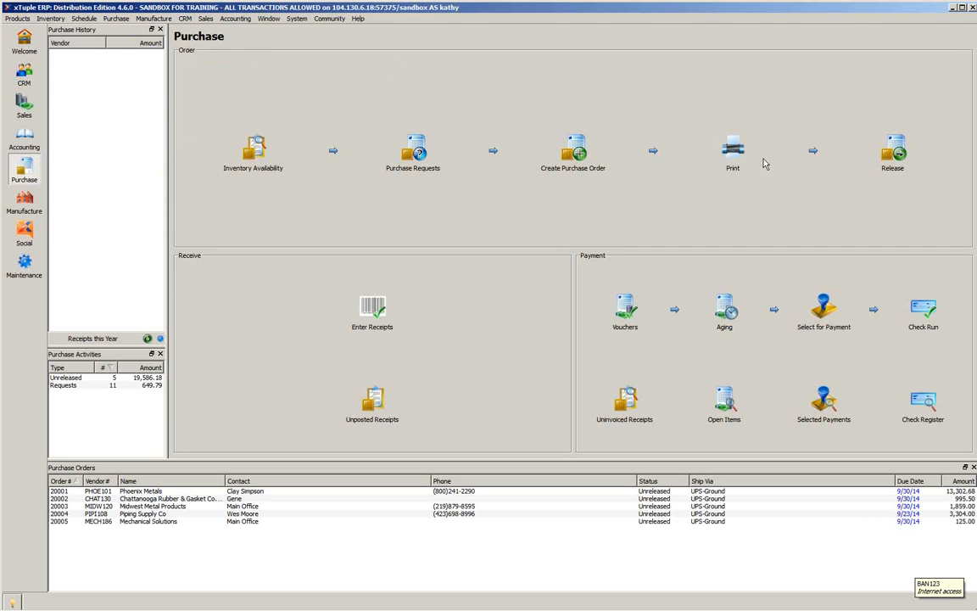
# - Release the Midwest Metal Products purchase order from the list of open purchase orders
pyautogui.click(893, 159)
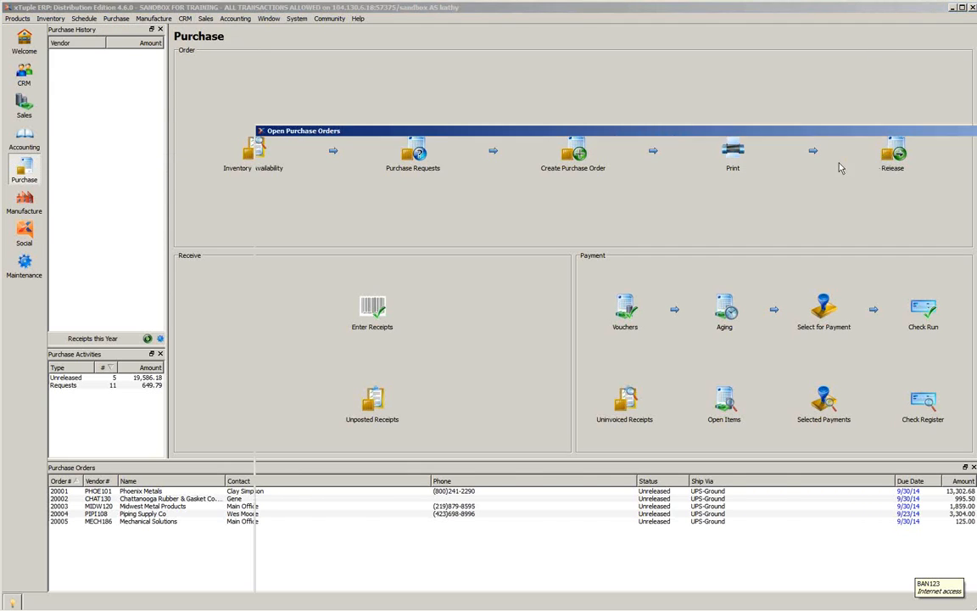
pyautogui.moveTo(385, 133); pyautogui.dragTo(155, 57)
pyautogui.click(65, 125)
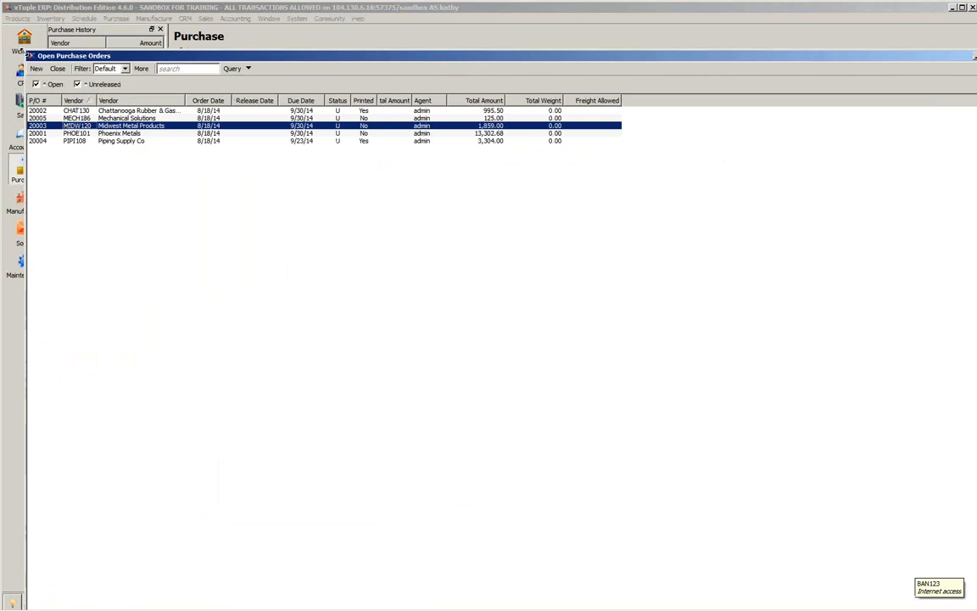
pyautogui.moveTo(28, 52); pyautogui.dragTo(390, 179)
pyautogui.moveTo(497, 183); pyautogui.dragTo(297, 106)
pyautogui.rightClick(277, 175)
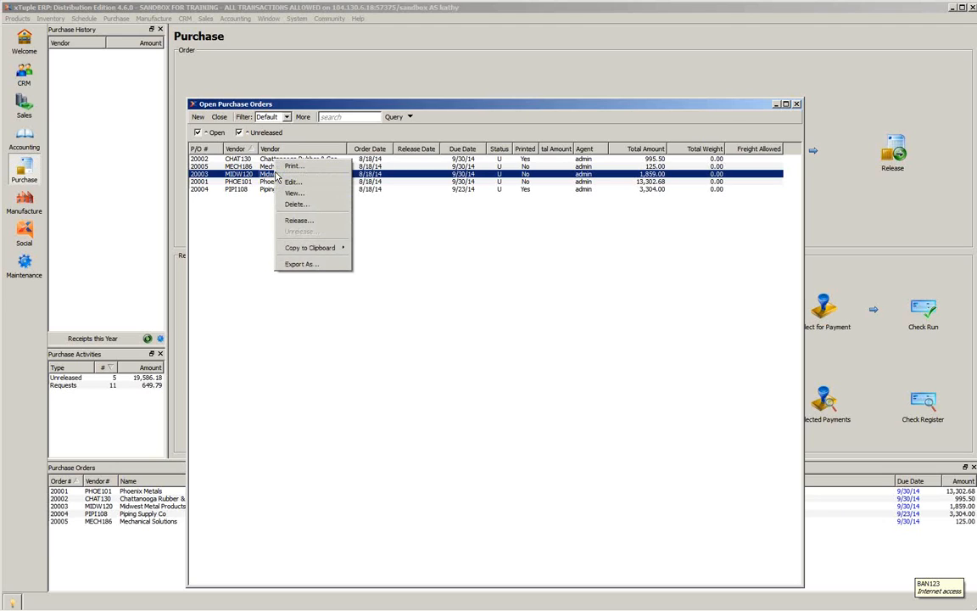
pyautogui.click(298, 221)
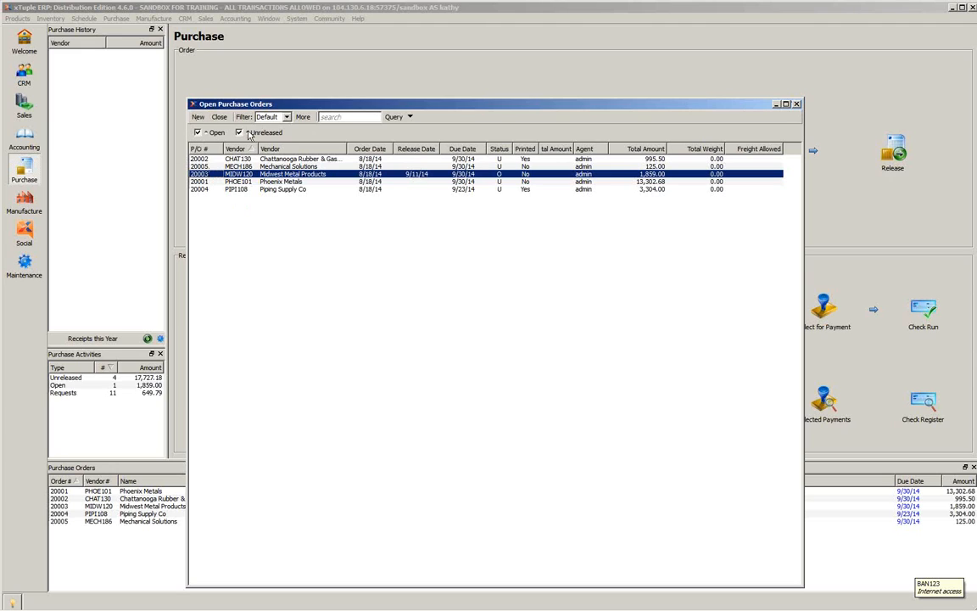
# - Filter the purchase order list to unreleased orders only, release the Piping Supply Co order, and close the list
pyautogui.click(199, 133)
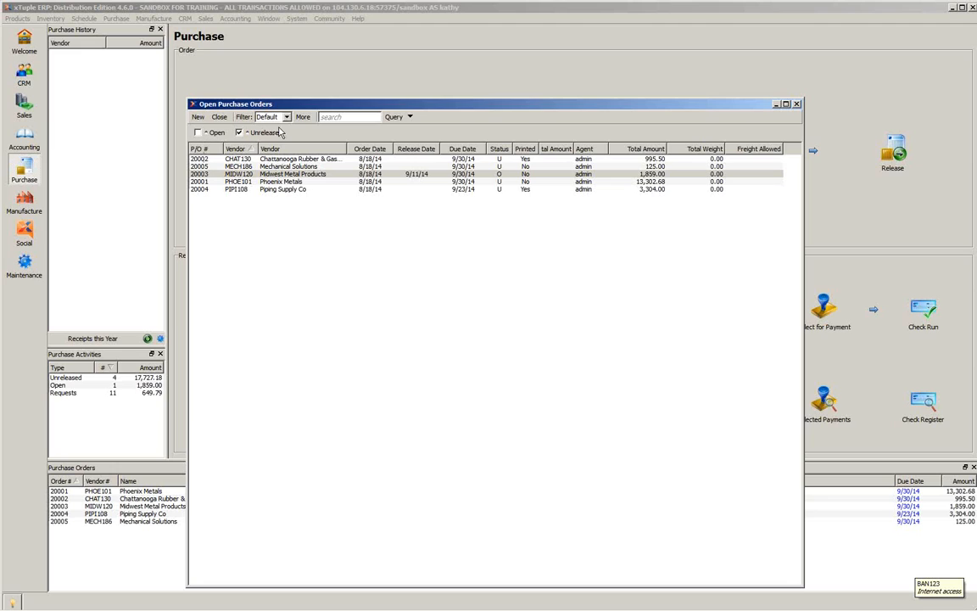
pyautogui.click(401, 119)
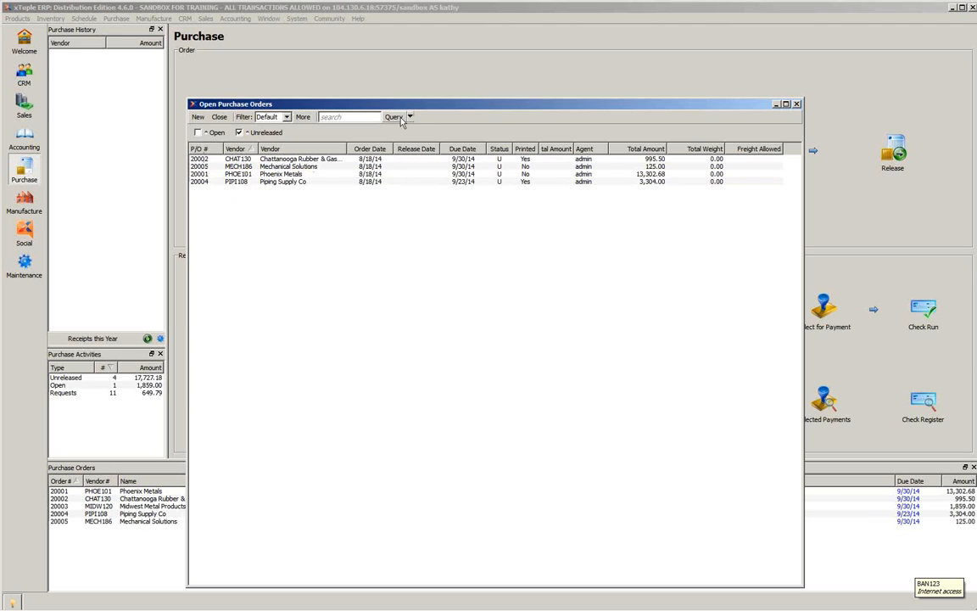
pyautogui.click(239, 182)
pyautogui.rightClick(239, 187)
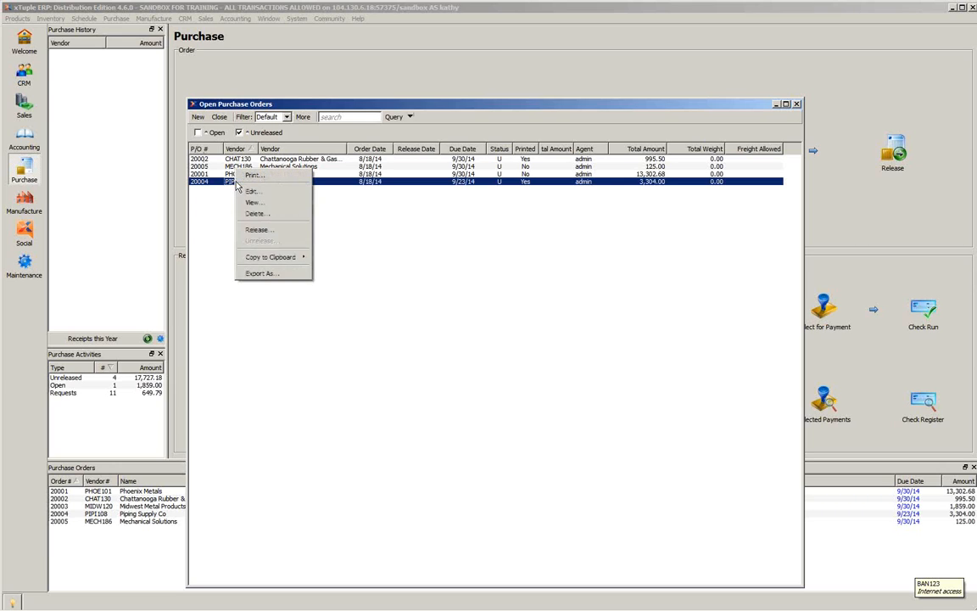
pyautogui.click(248, 230)
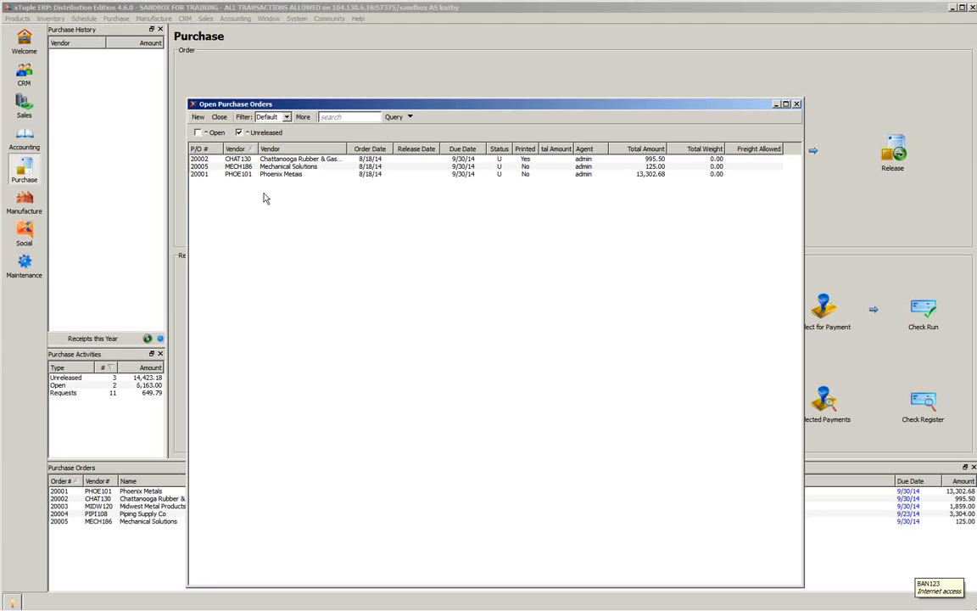
pyautogui.click(797, 104)
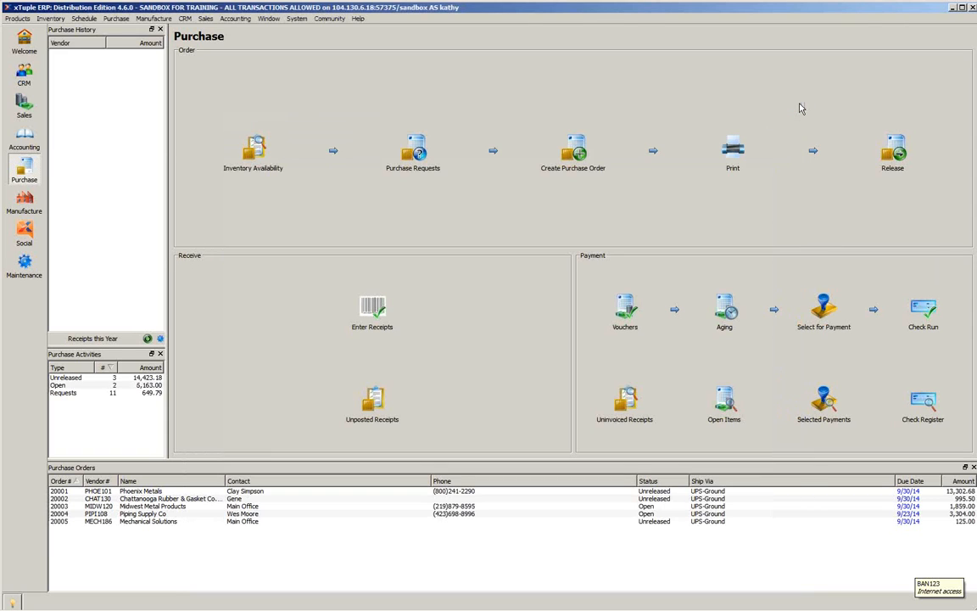
# - Open the Piping Supply Co item source for item 3048 for editing and select its existing price entry
pyautogui.click(116, 18)
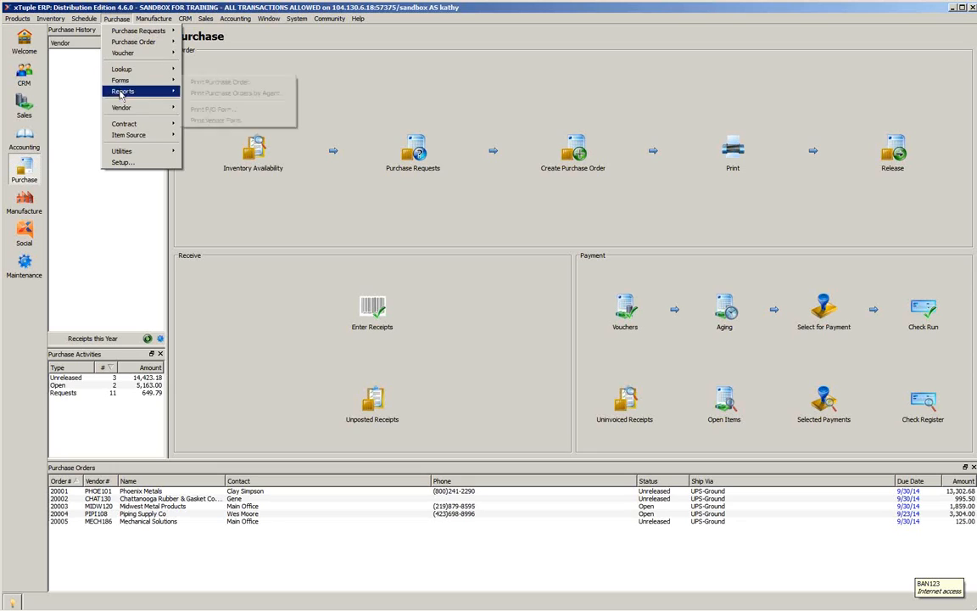
pyautogui.moveTo(118, 136)
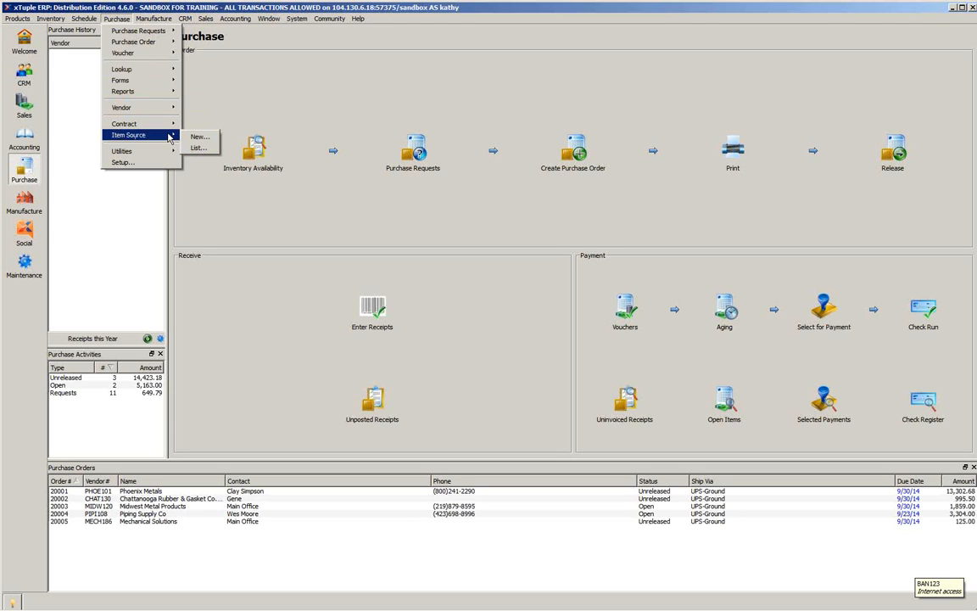
pyautogui.click(196, 149)
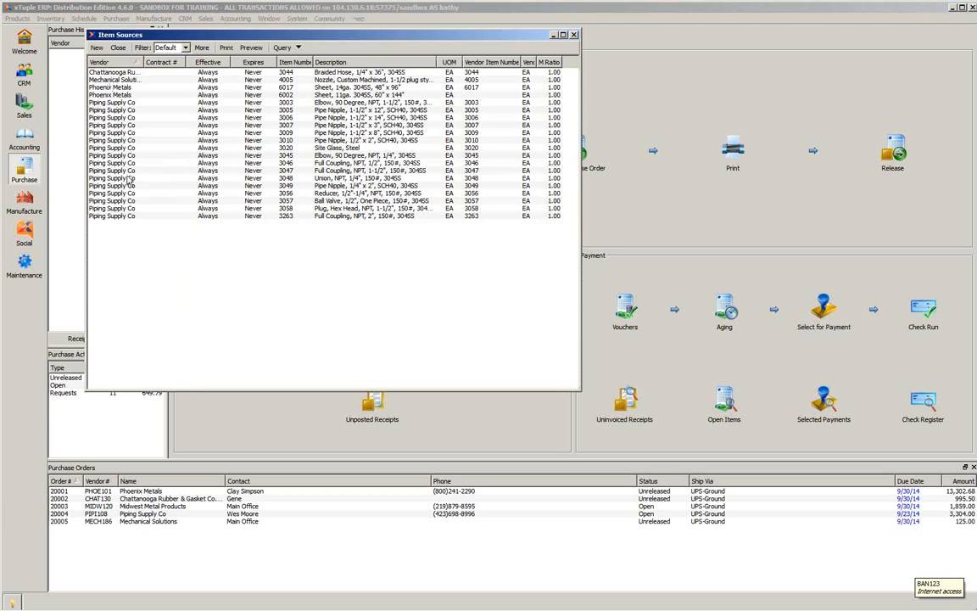
pyautogui.click(281, 180)
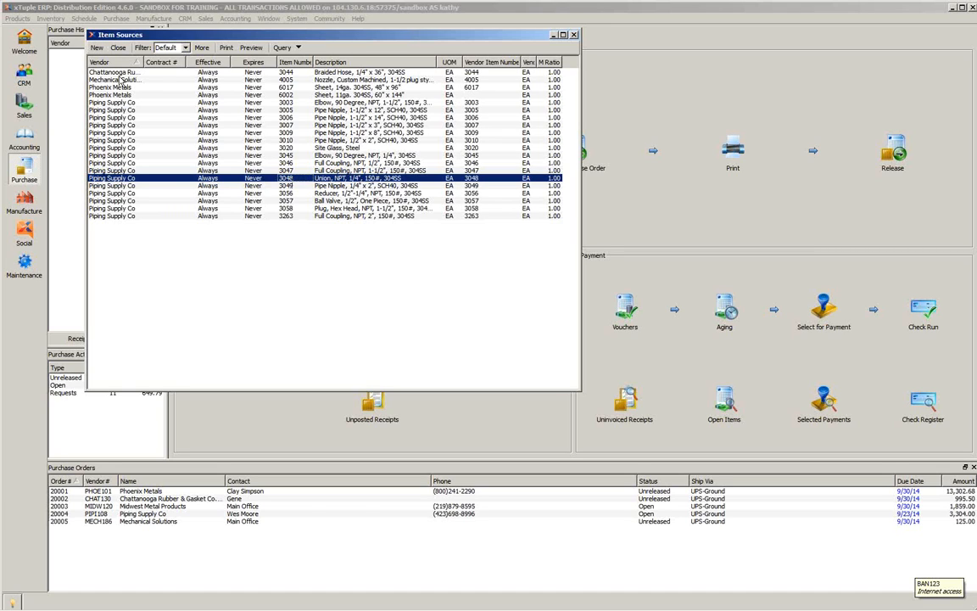
pyautogui.rightClick(114, 182)
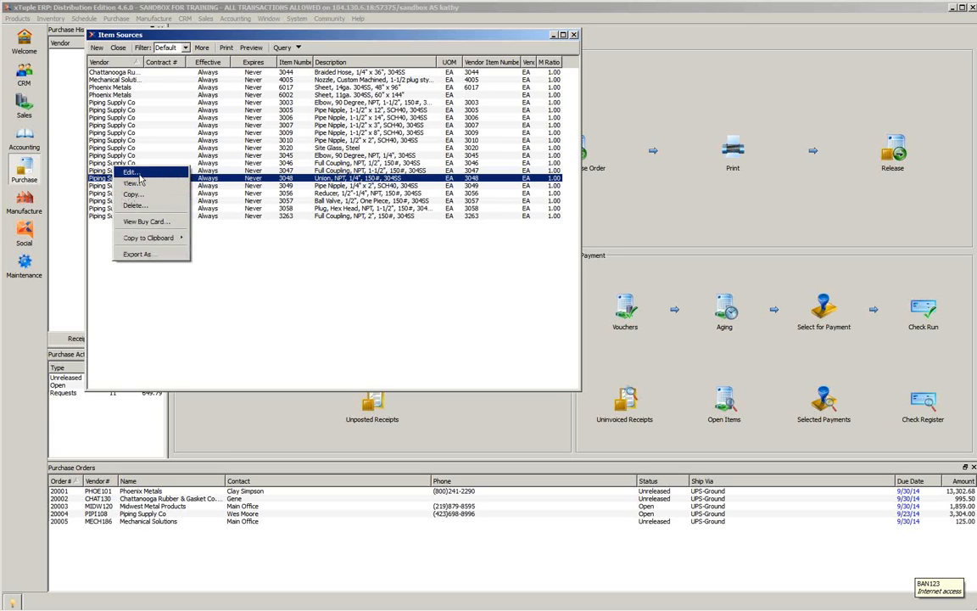
pyautogui.click(139, 174)
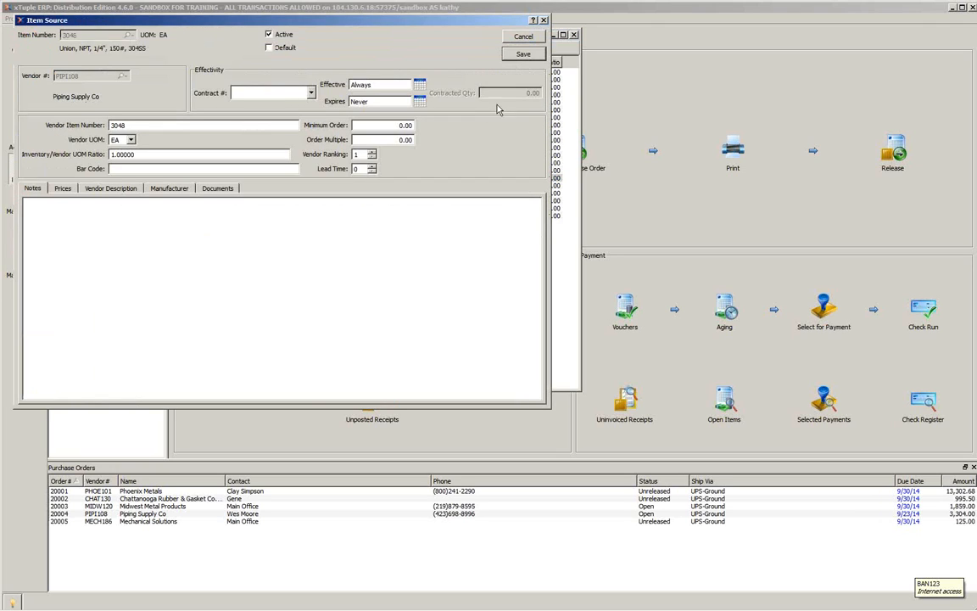
pyautogui.click(63, 189)
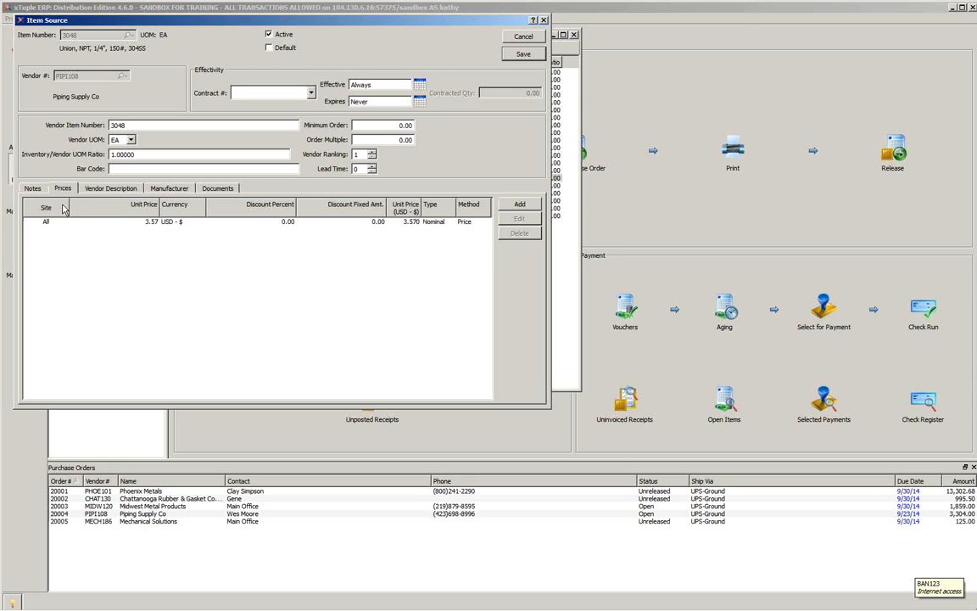
pyautogui.click(156, 225)
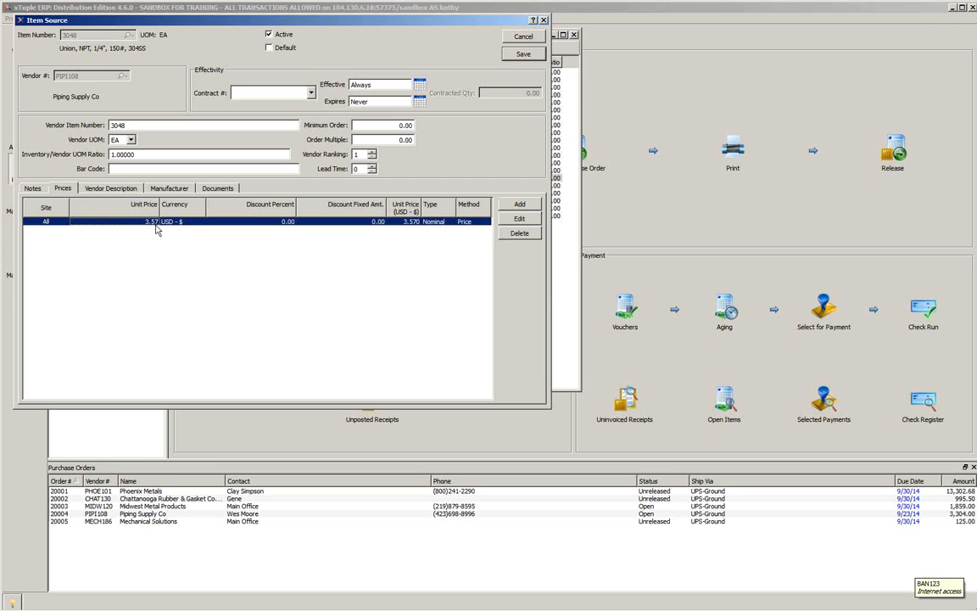
# - Add a nominal price of 3.00 per unit for all sites at a quantity break of 100, and close the item source windows
pyautogui.click(526, 204)
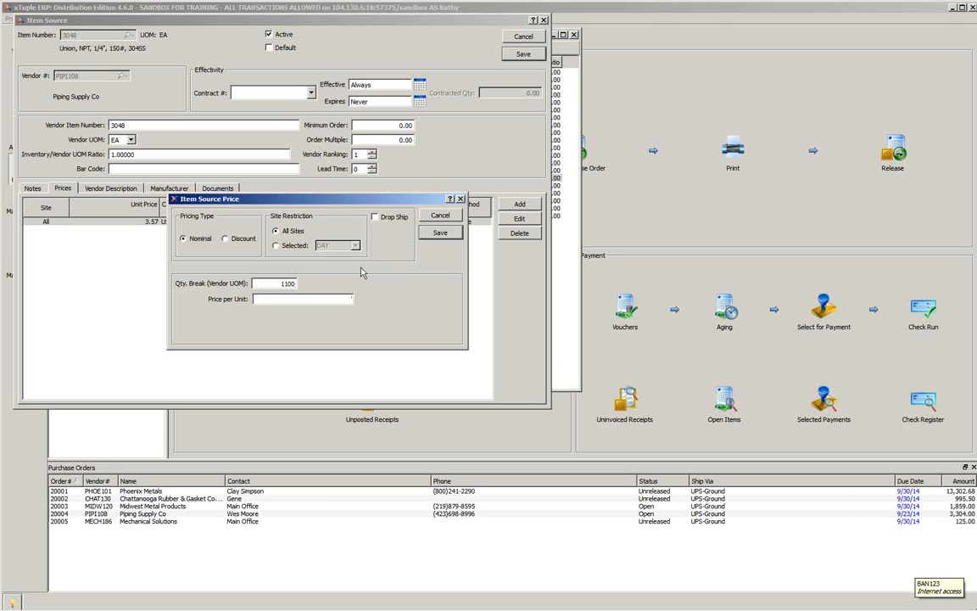
pyautogui.doubleClick(291, 283)
pyautogui.write('100')
pyautogui.click(296, 301)
pyautogui.write('3.00')
pyautogui.click(440, 234)
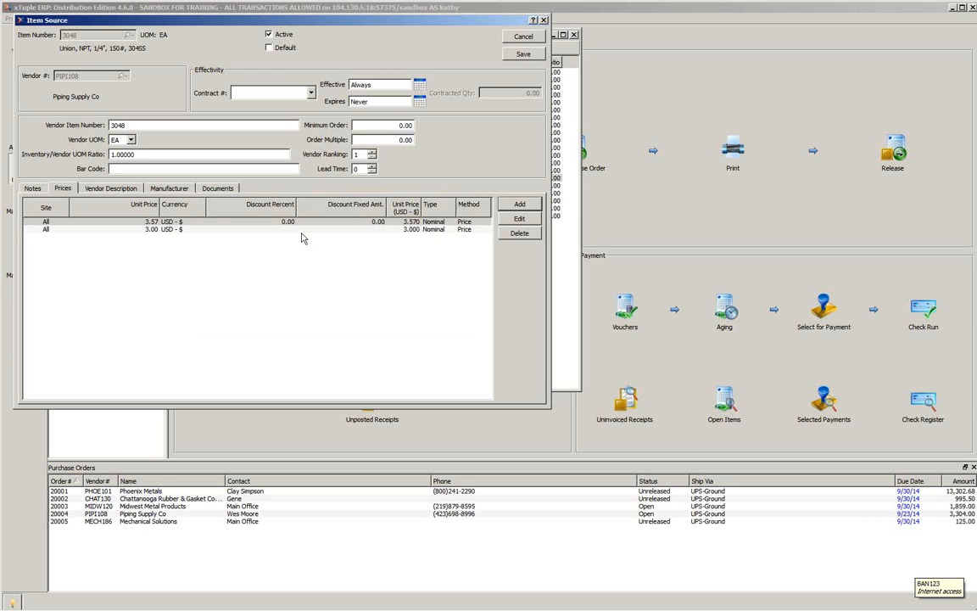
pyautogui.click(175, 230)
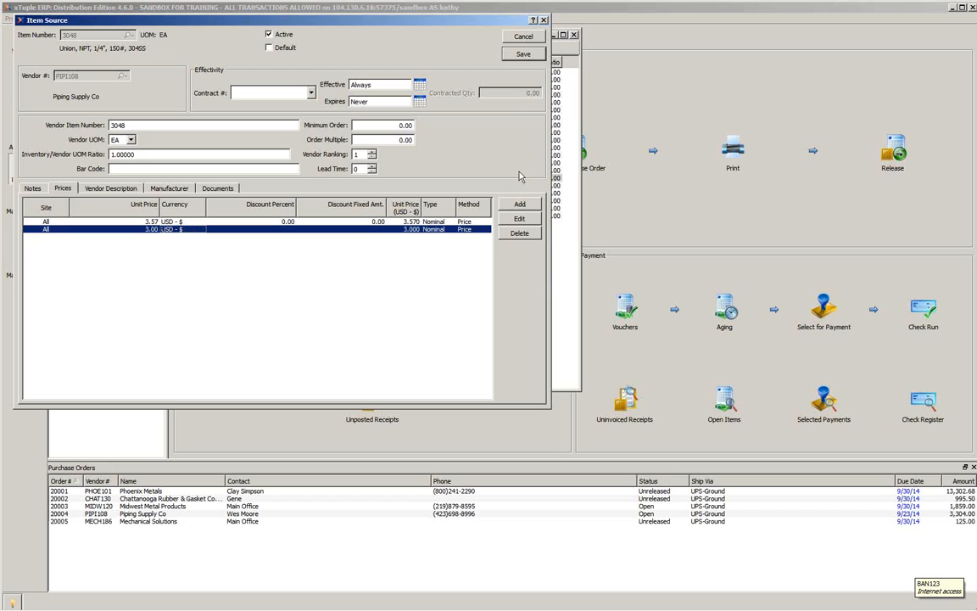
pyautogui.click(544, 21)
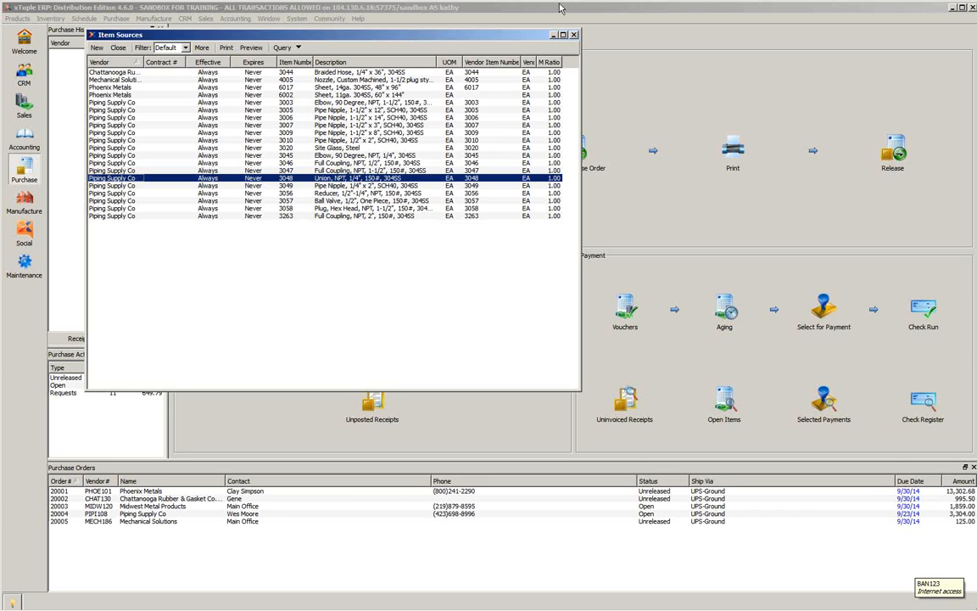
pyautogui.click(575, 36)
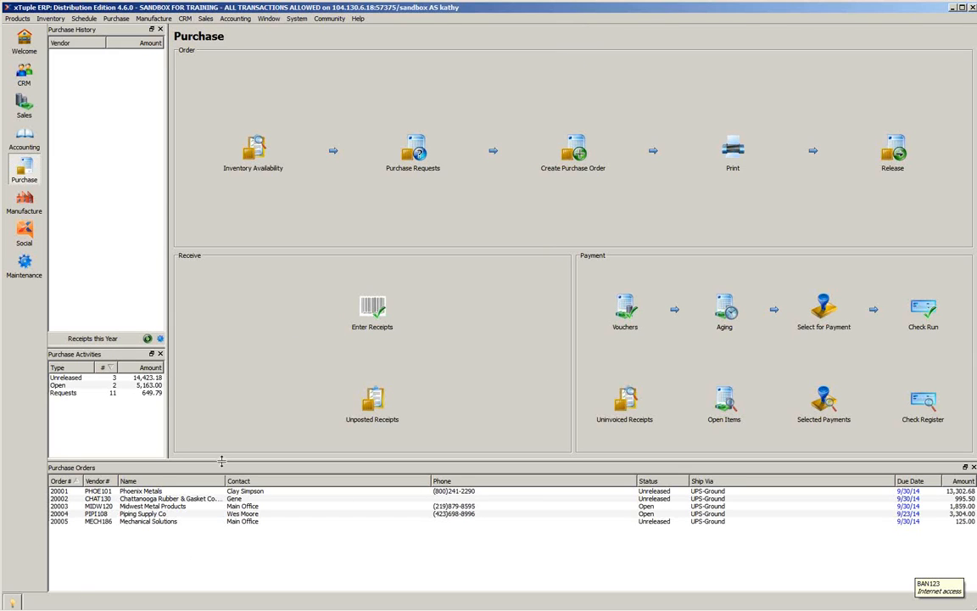
# - Narrow the Contact, Phone and Ship Via columns of the purchase orders list, and select the Mechanical Solutions order
pyautogui.click(82, 498)
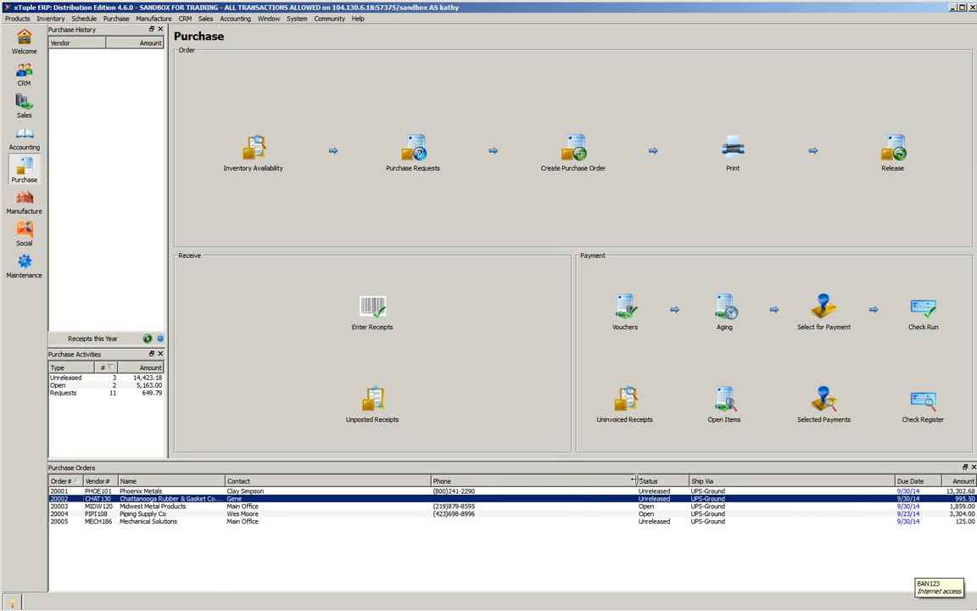
pyautogui.moveTo(632, 484); pyautogui.dragTo(557, 482)
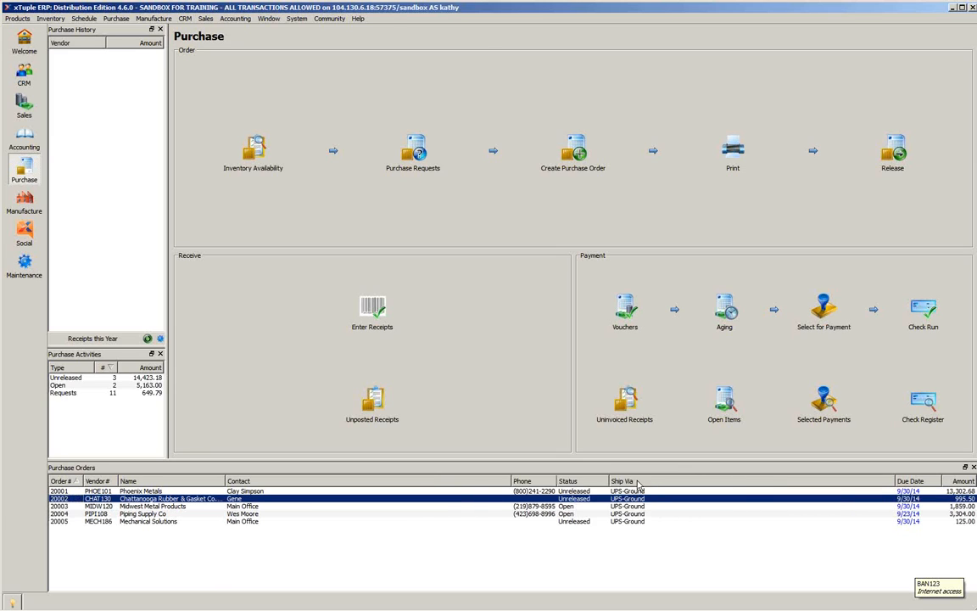
pyautogui.doubleClick(895, 480)
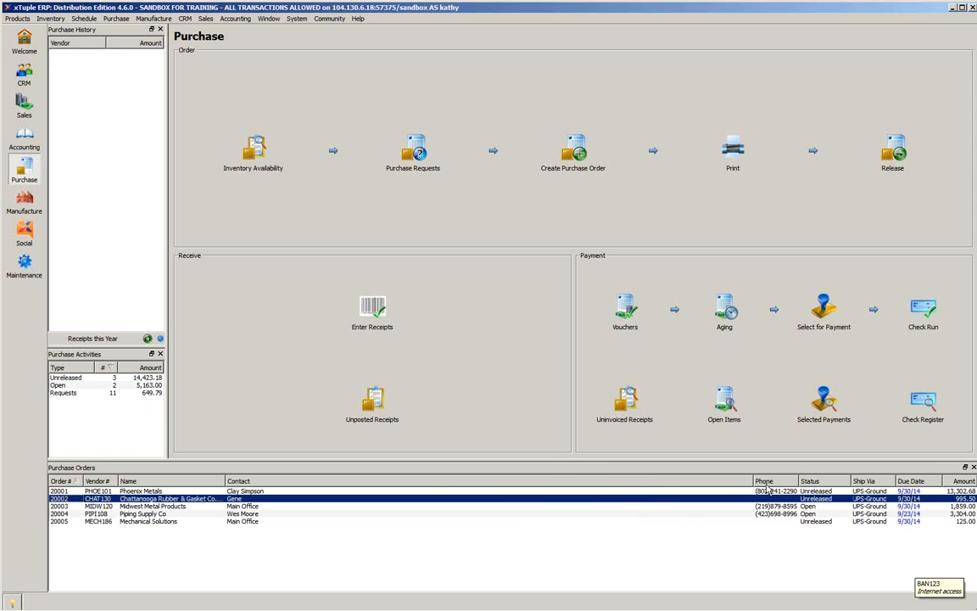
pyautogui.moveTo(750, 480); pyautogui.dragTo(327, 480)
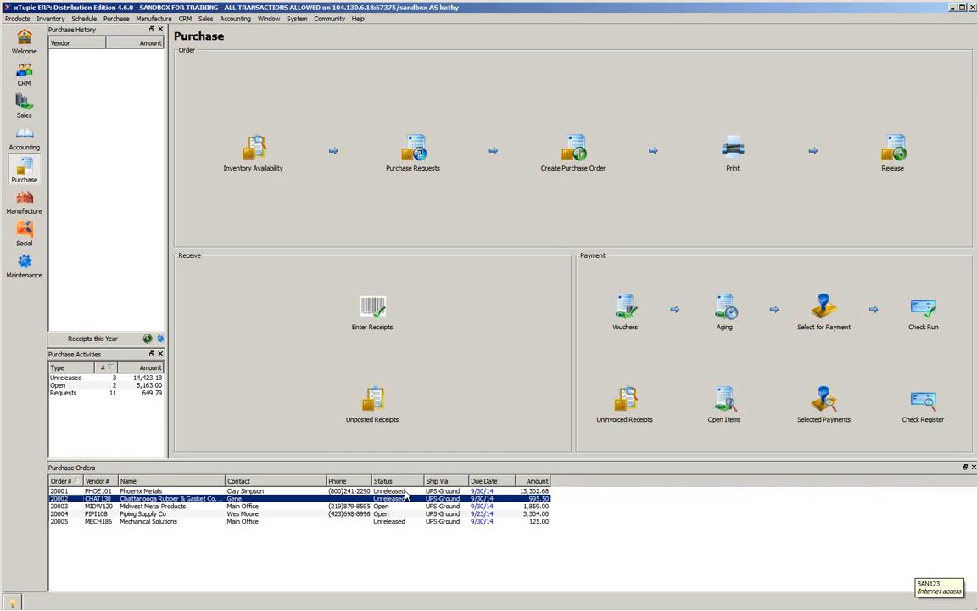
pyautogui.press('Up')
pyautogui.press('Down')
pyautogui.click(378, 522)
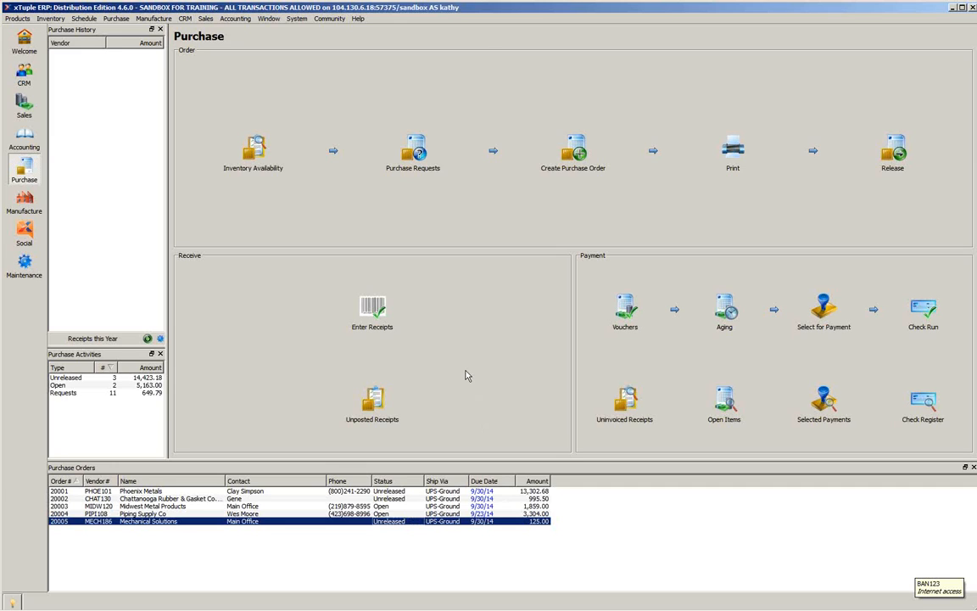
pyautogui.moveTo(556, 608)
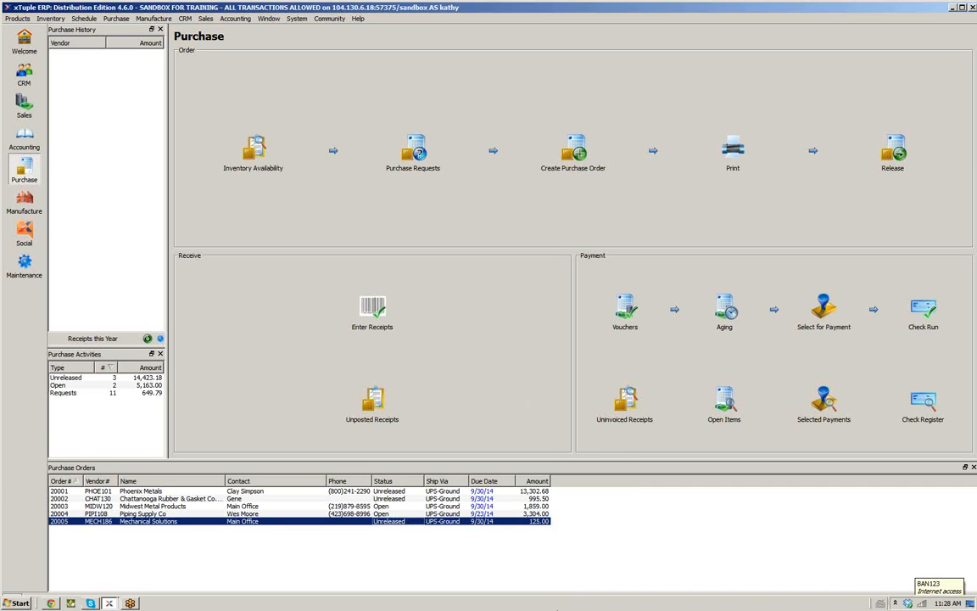